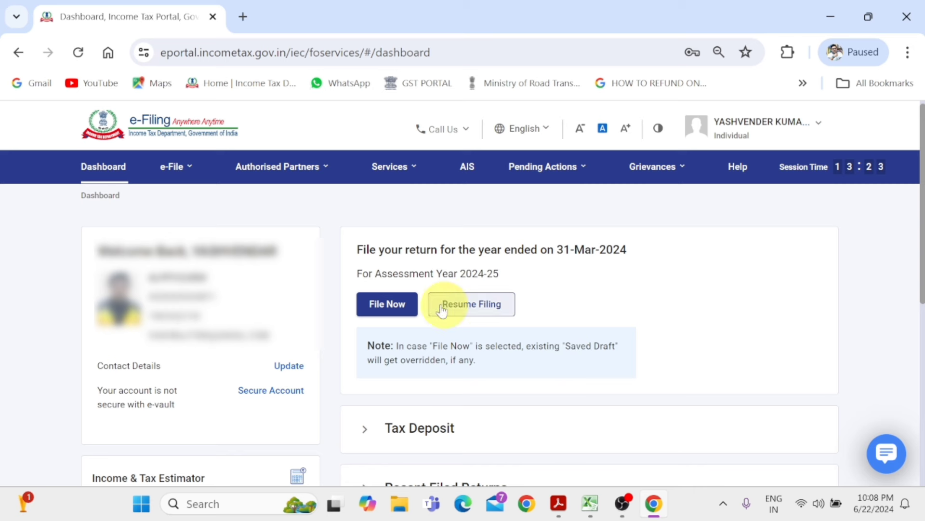
Open the list of filed income tax returns on the e-Filing portal
left_click(178, 178)
mouse_move(188, 201)
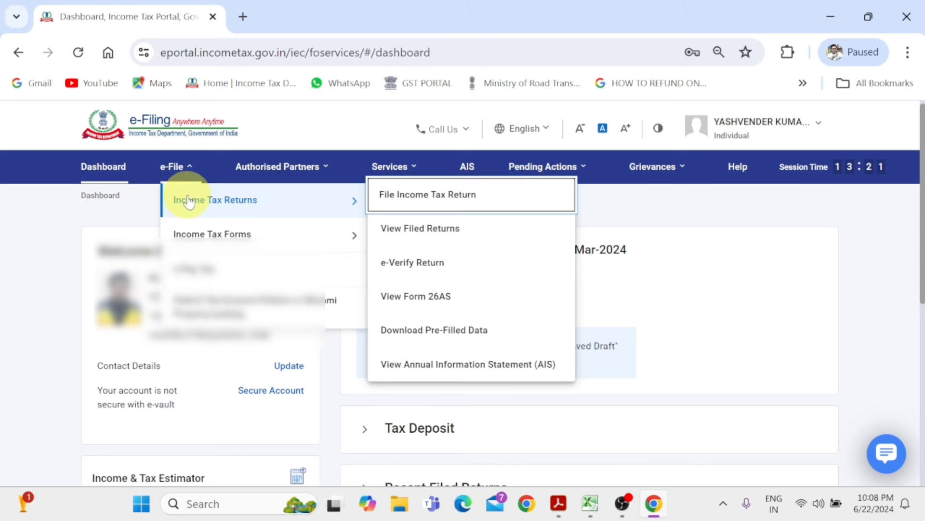
left_click(425, 231)
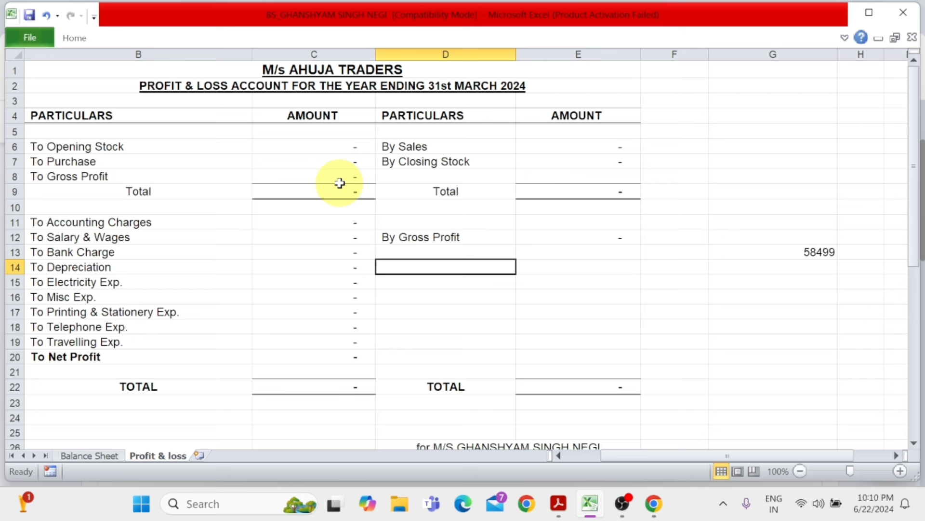
Review the opening stock, purchase, sales and closing stock lines in the Excel profit and loss account, and look over the balance sheet
left_click(198, 146)
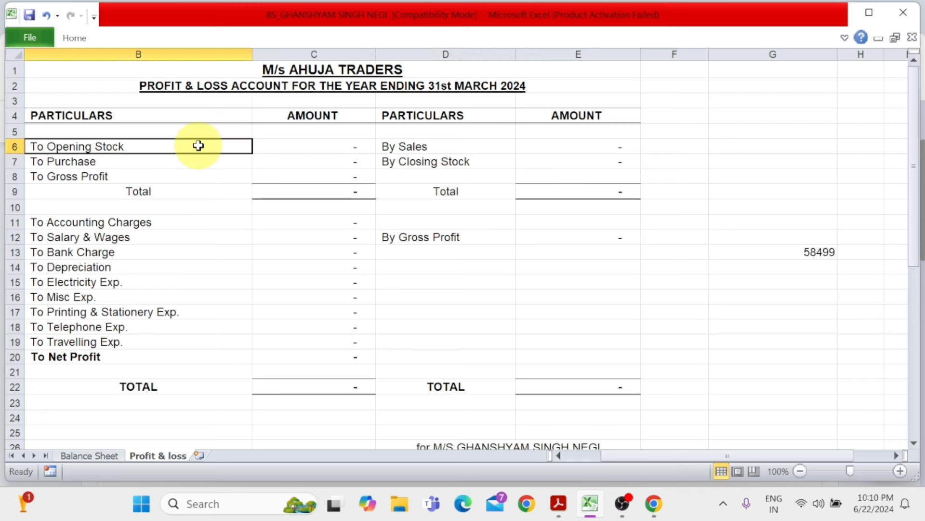
left_click(197, 155)
left_click(450, 145)
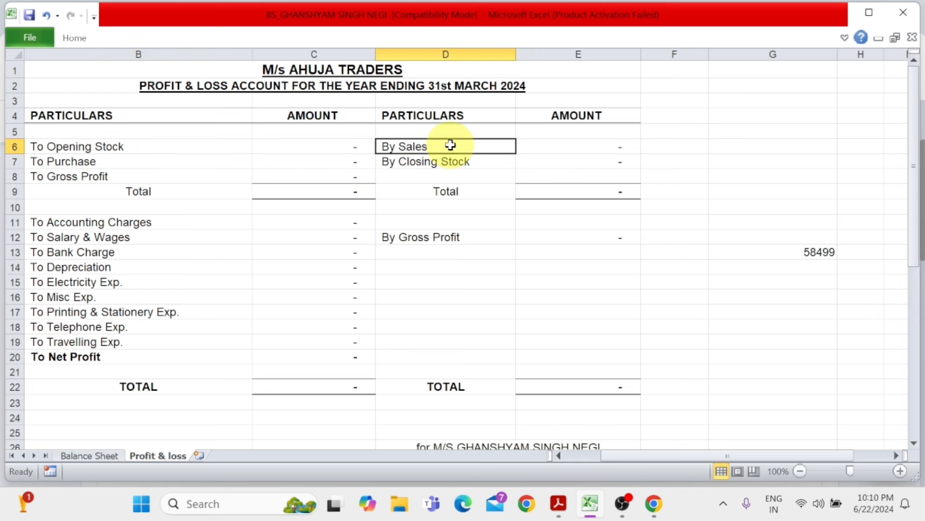
left_click(451, 163)
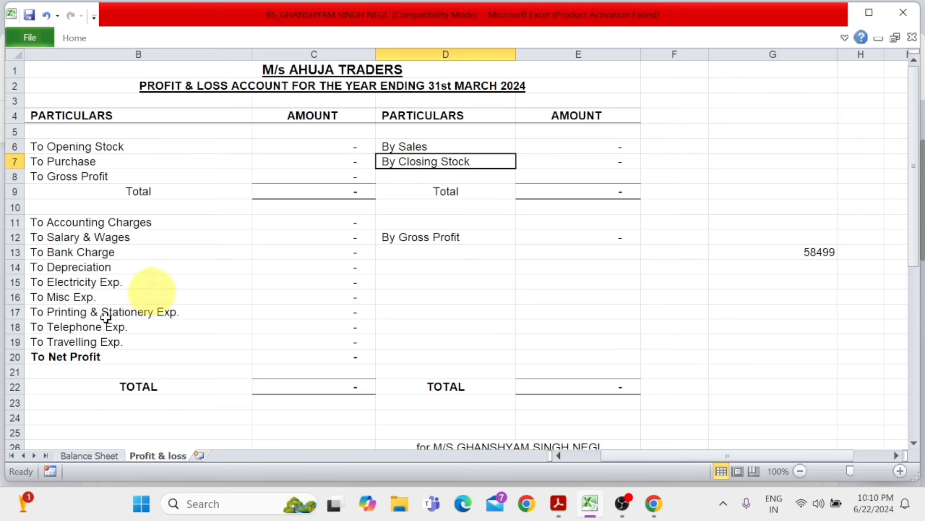
left_click(86, 455)
scroll(327, 368, "up", 1)
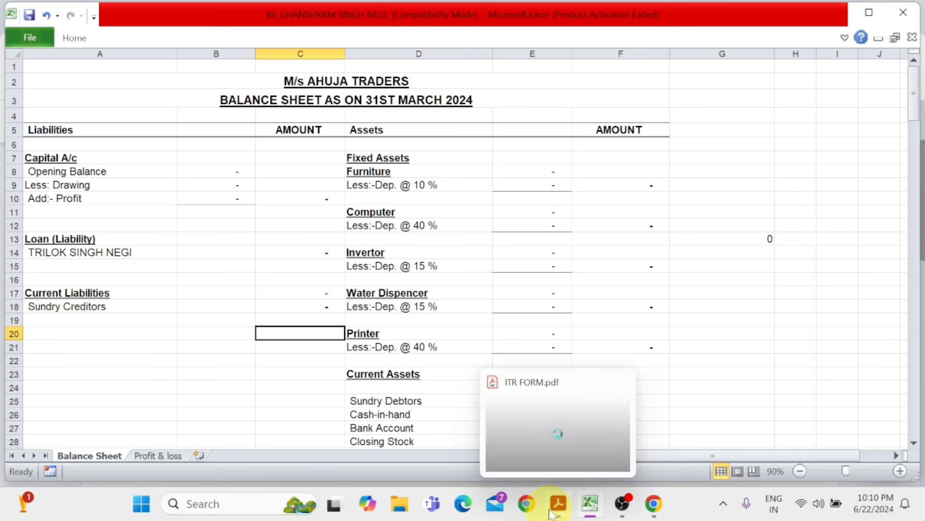
Check the section 44AD computation in ITR FORM.pdf in Acrobat and return to the Profit & loss sheet in Excel
left_click(570, 496)
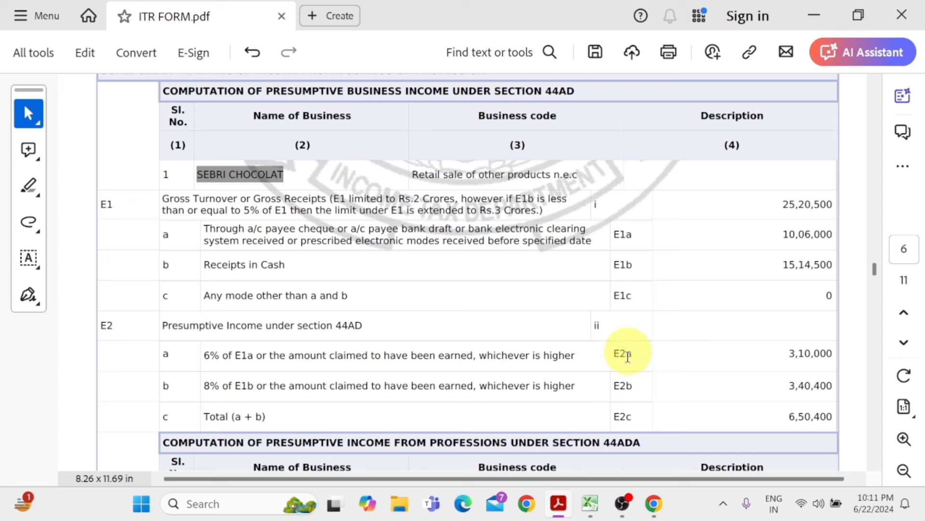
left_click(590, 503)
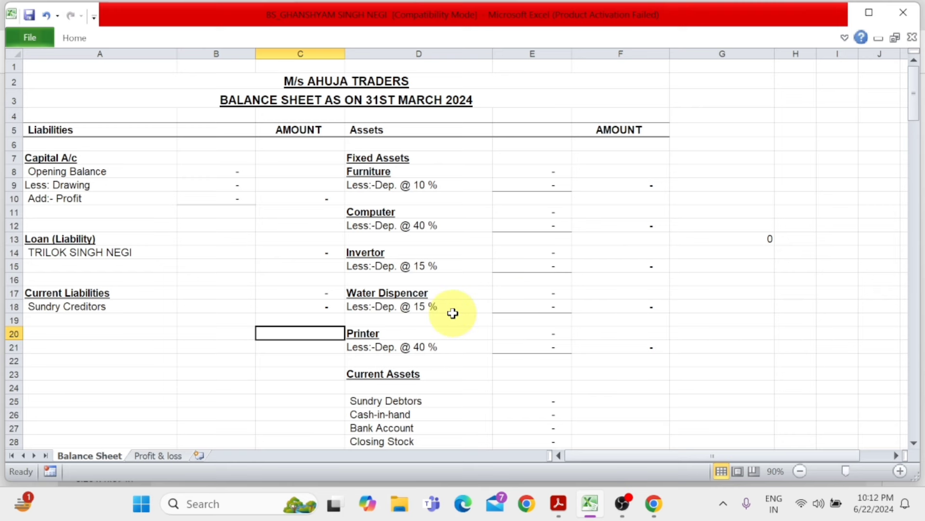
left_click(164, 456)
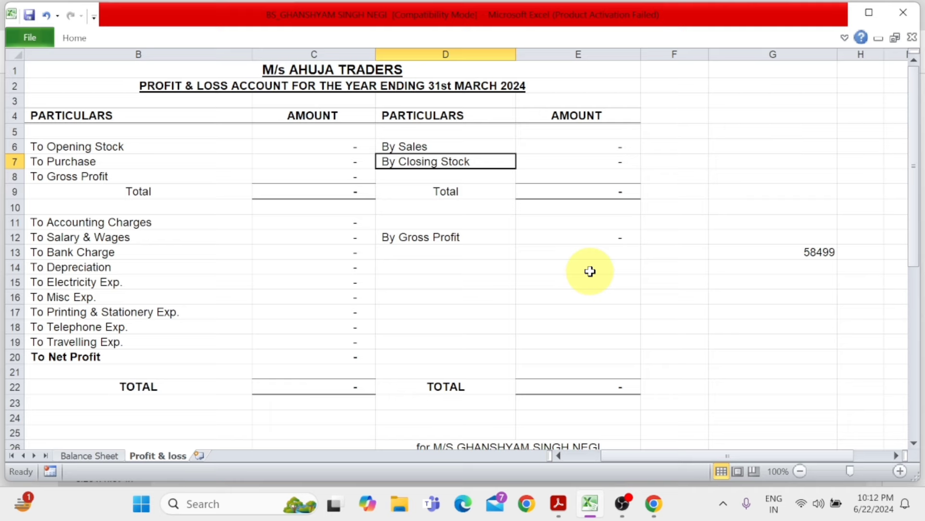
Switch to ITR FORM.pdf in Acrobat and examine the gross turnover and total presumptive income figures under section 44AD
left_click(558, 503)
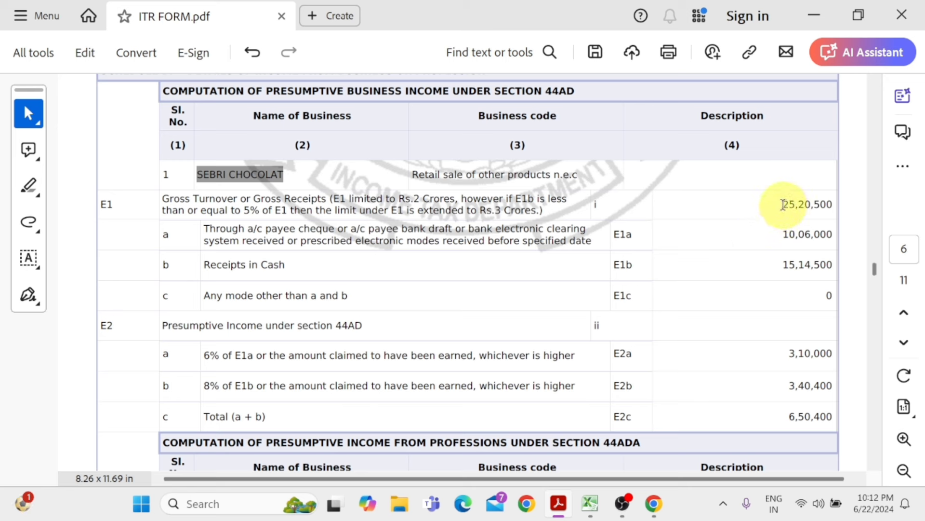
left_click_drag(783, 204, 824, 206)
left_click_drag(830, 208, 833, 211)
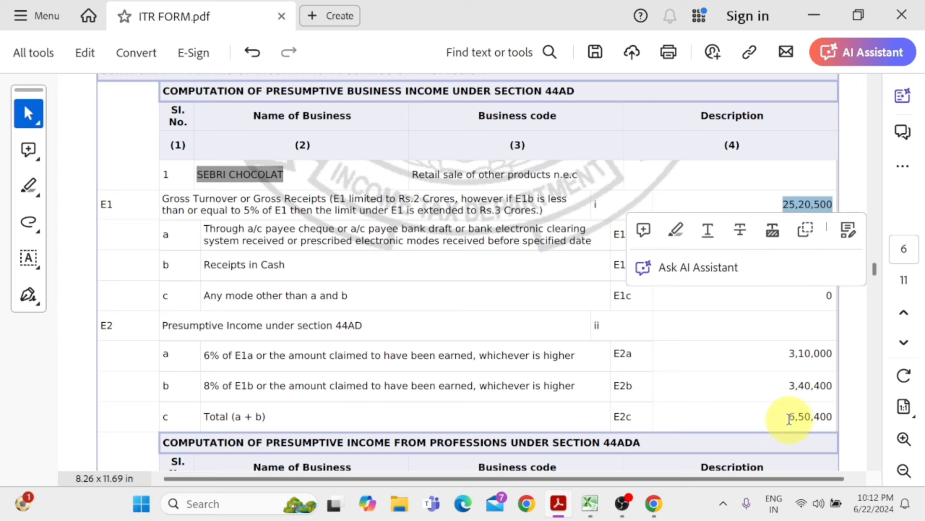
left_click_drag(789, 416, 833, 421)
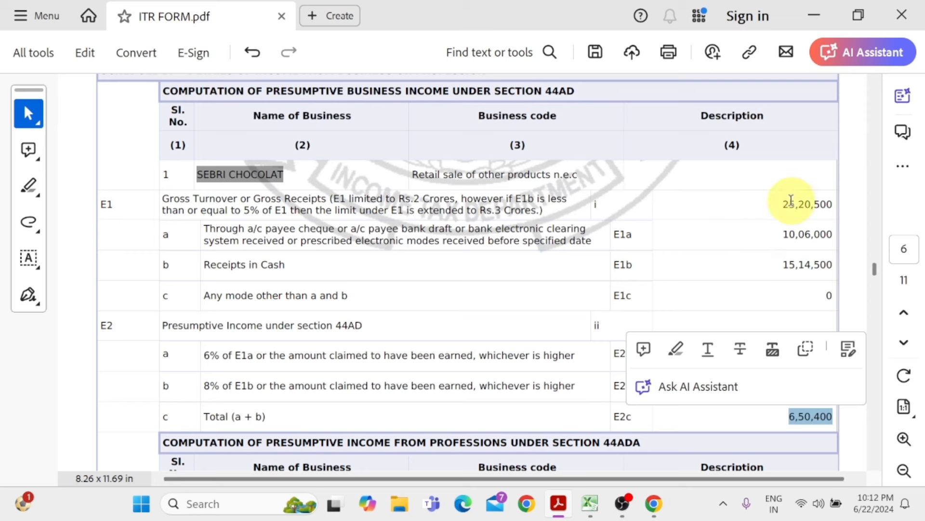
left_click_drag(781, 203, 830, 214)
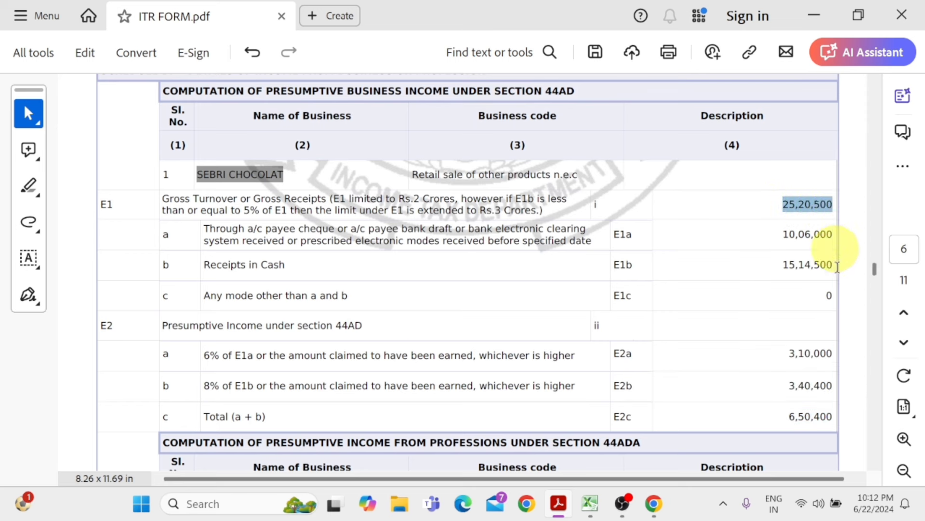
left_click_drag(799, 415, 832, 418)
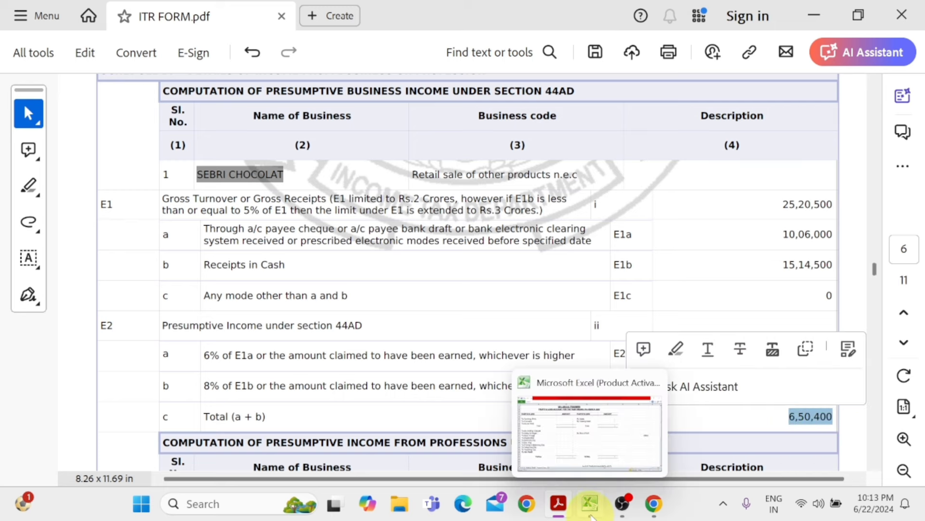
Enter the gross turnover of 2,520,500 from the ITR form as the By Sales amount in the Excel profit and loss account
left_click(592, 515)
left_click(473, 147)
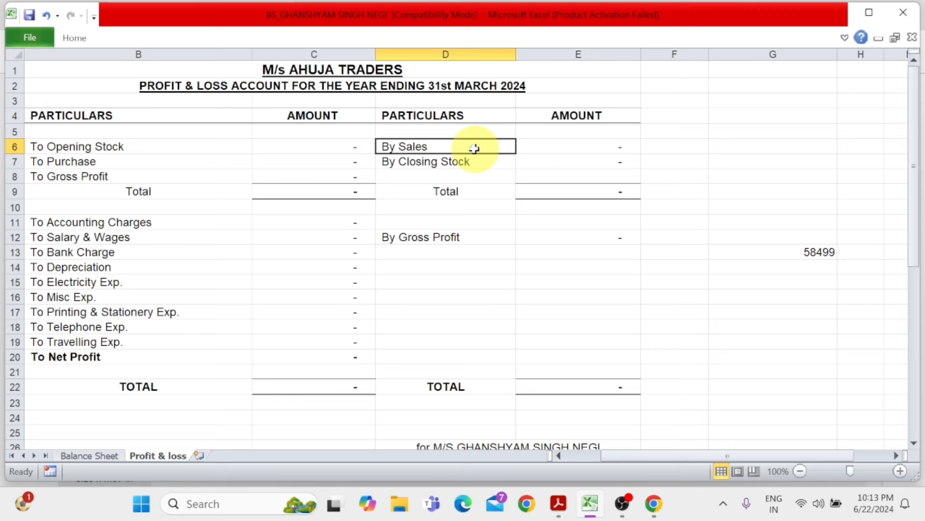
left_click(587, 145)
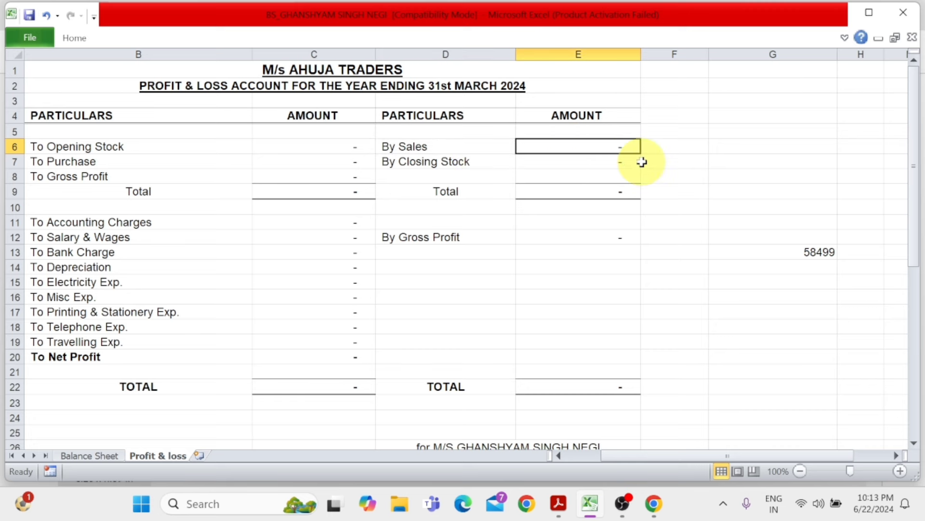
left_click(559, 503)
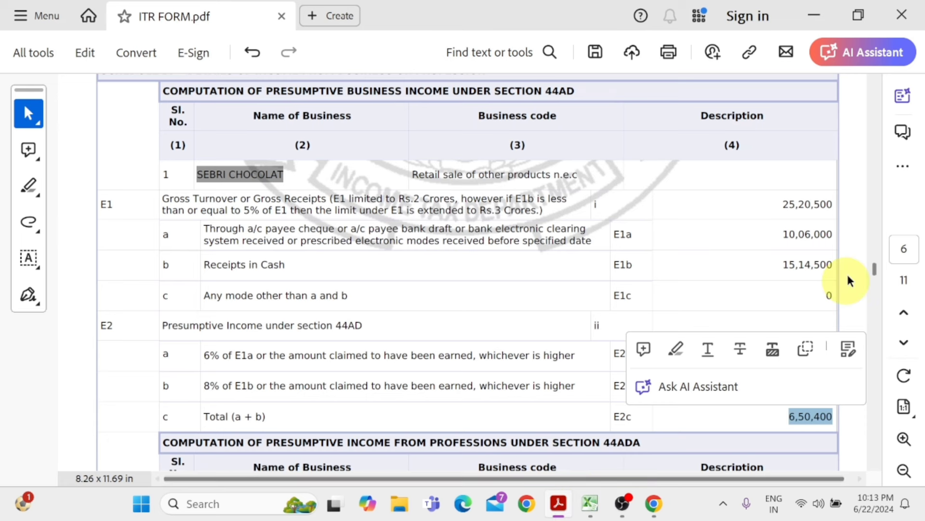
key("alt+Tab")
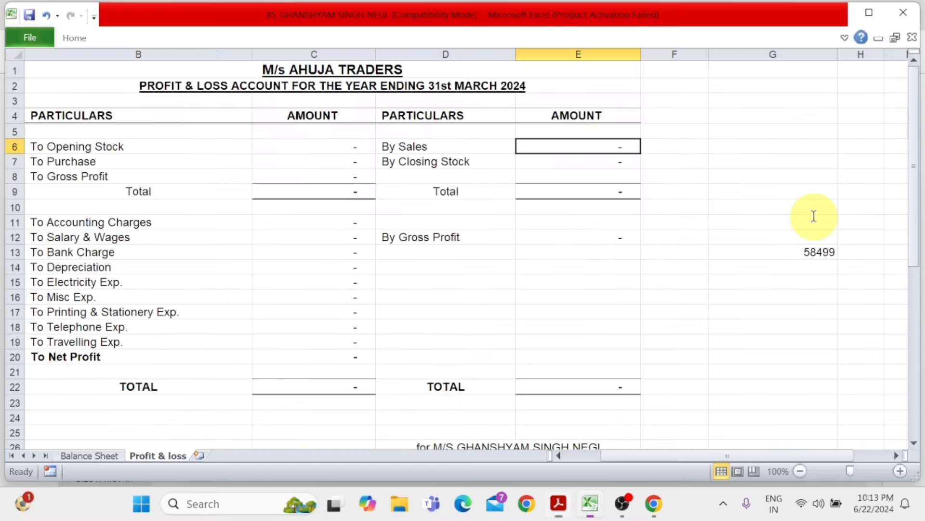
type("2,520,500")
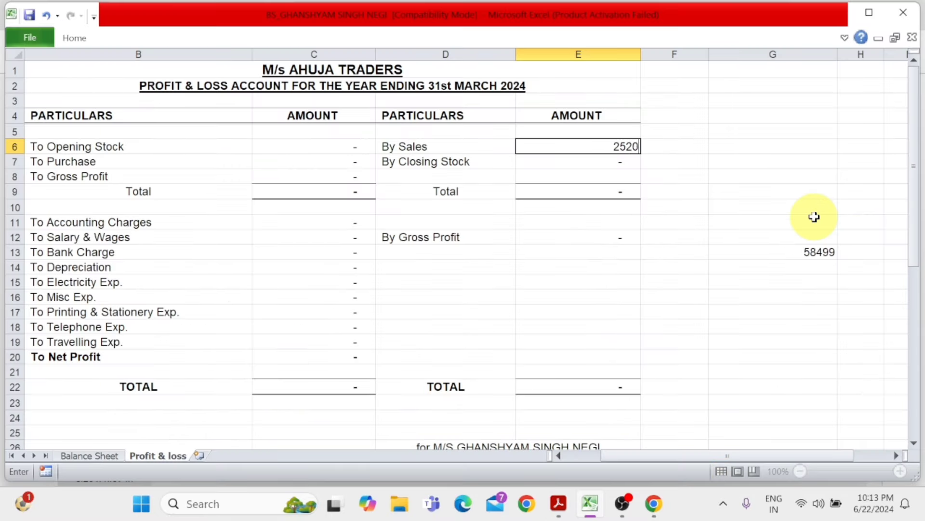
key("Return")
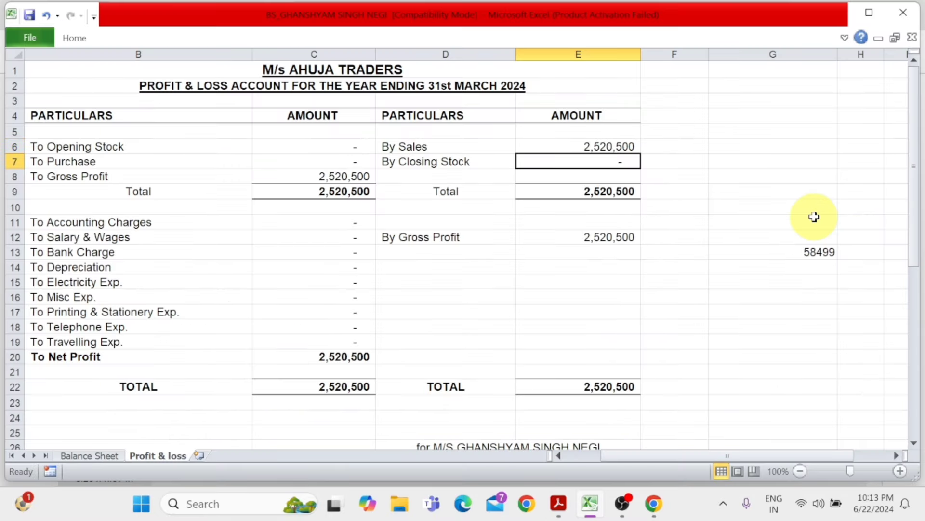
key("Up")
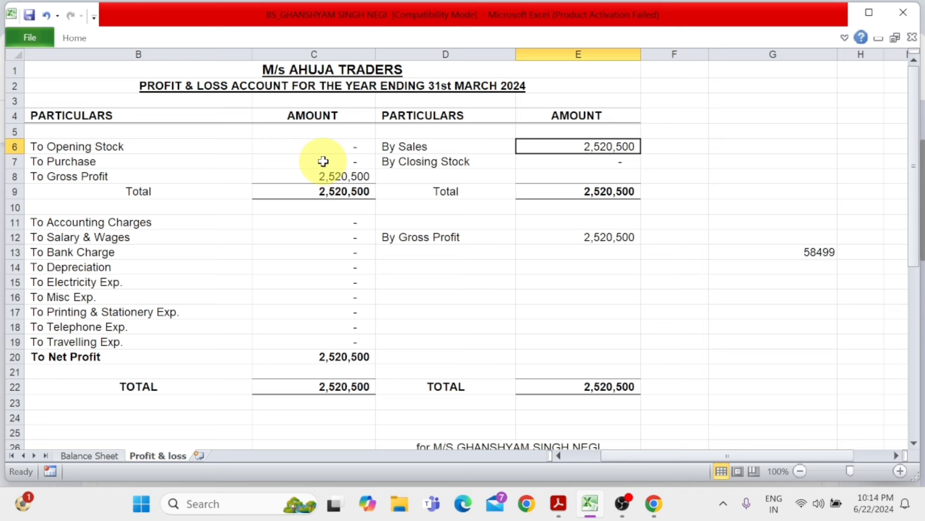
Enter 188,400 as the To Opening Stock amount in the profit and loss account
left_click(334, 146)
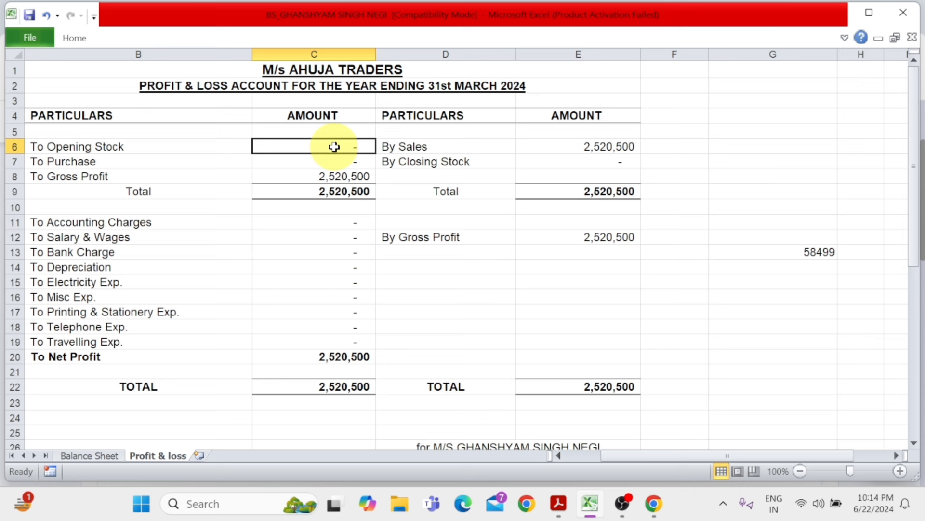
type("1")
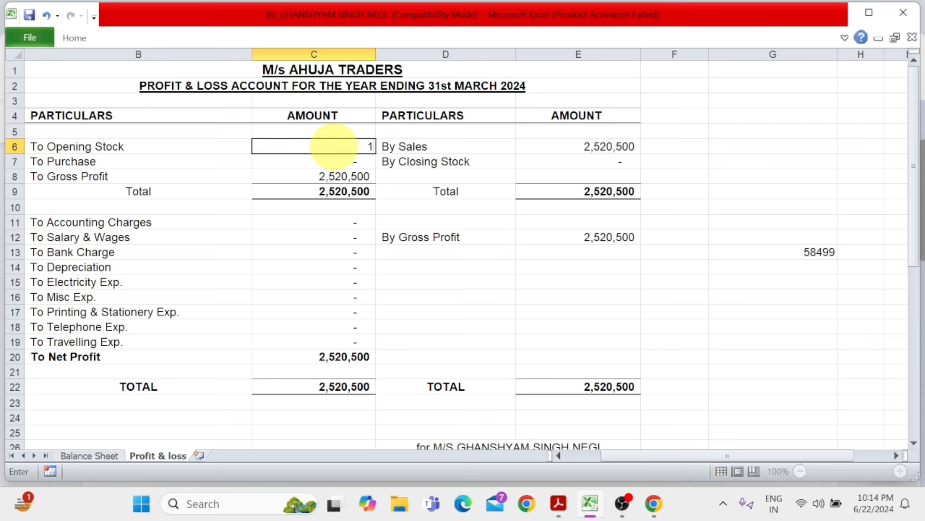
type("88,400")
key("Return")
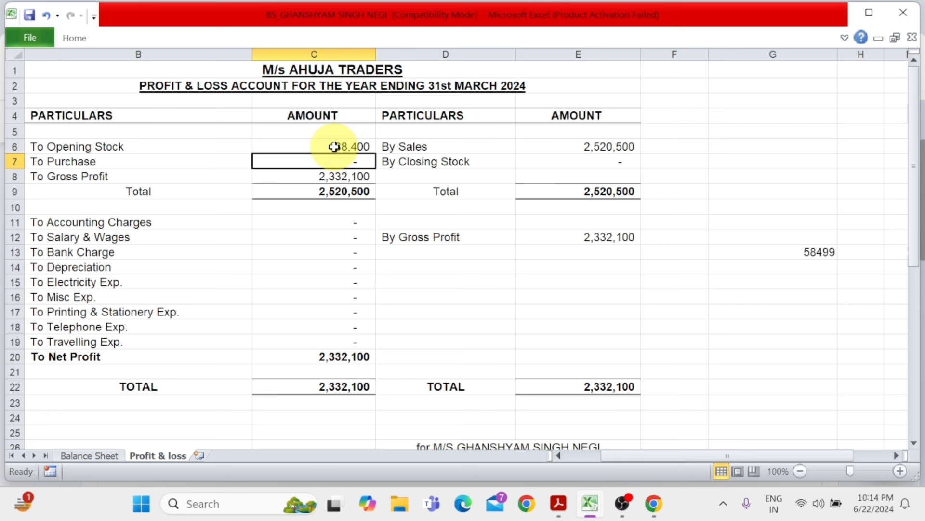
Enter 1,525,204 as the To Purchase amount in the profit and loss account
left_click(347, 148)
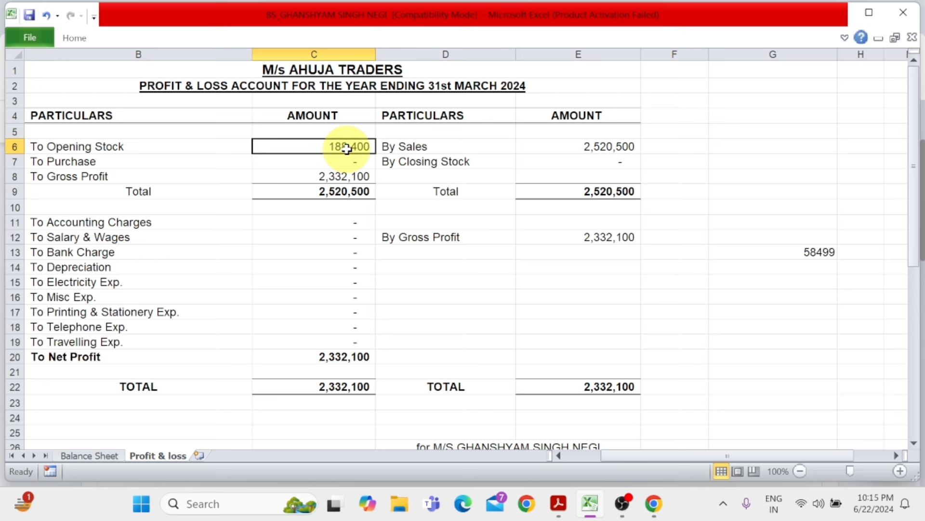
key("Up")
key("Down")
key("Down")
type("1,")
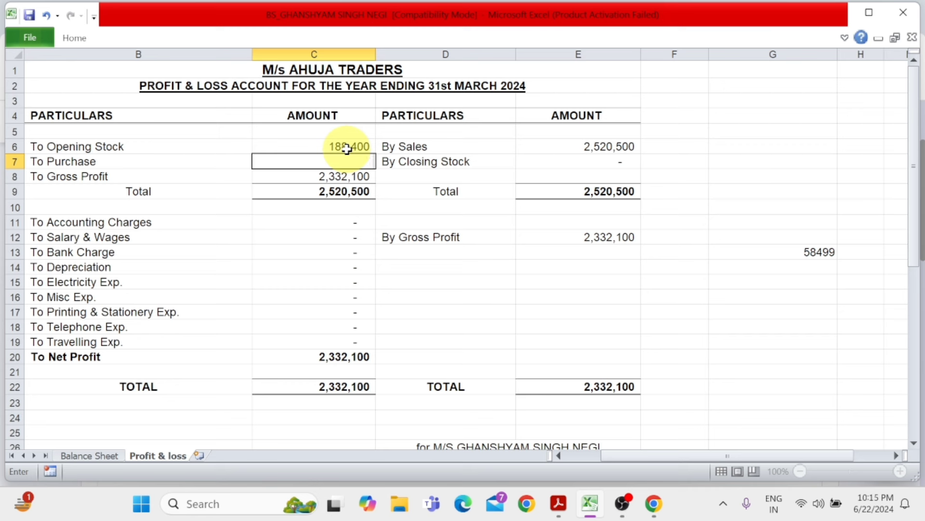
type("525,")
type("204")
key("Return")
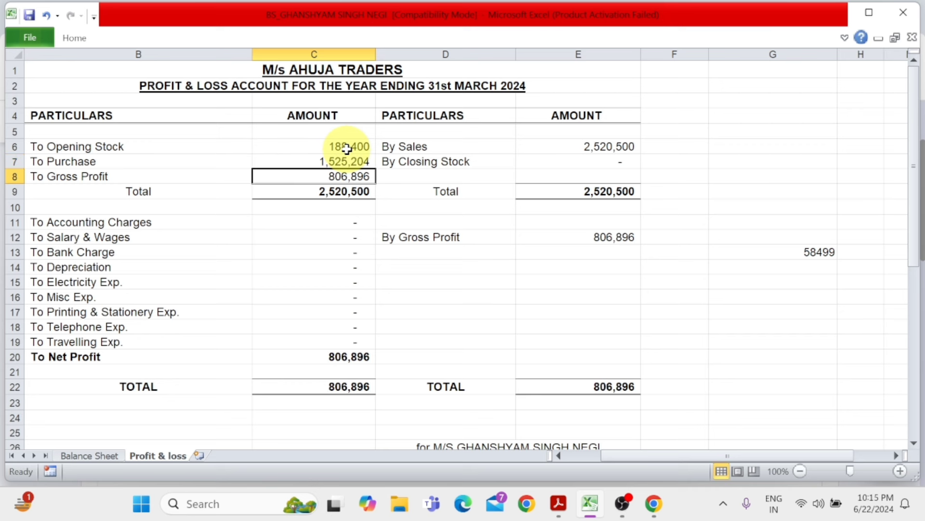
Enter 480,000 as the By Closing Stock amount in the profit and loss account
key("Up")
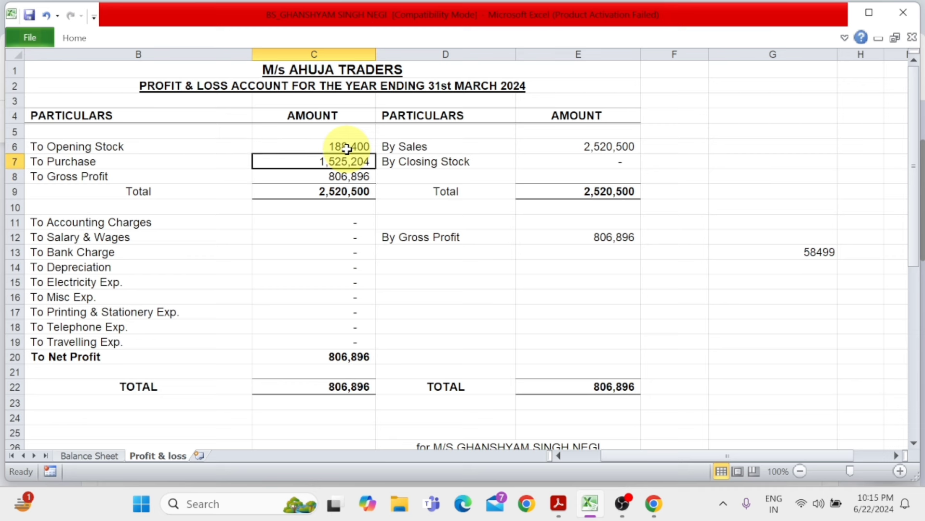
key("Right")
key("Right")
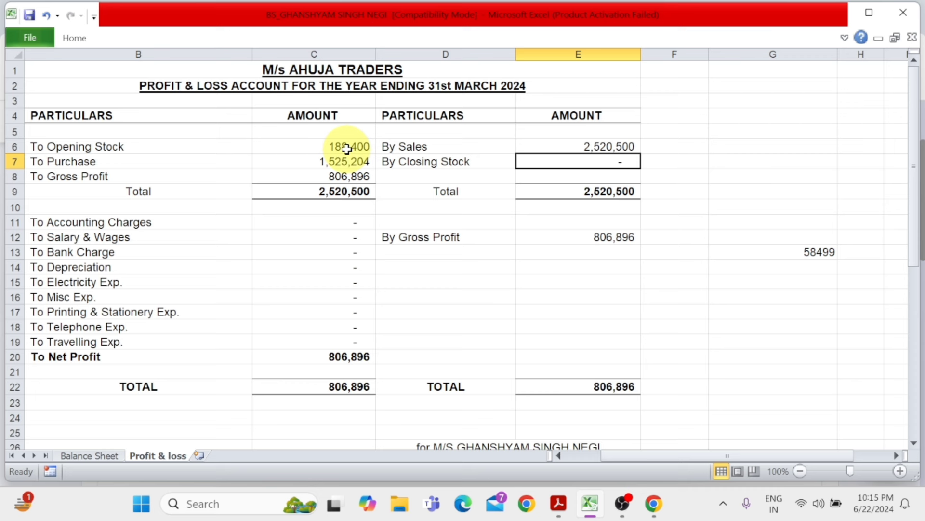
type("480000")
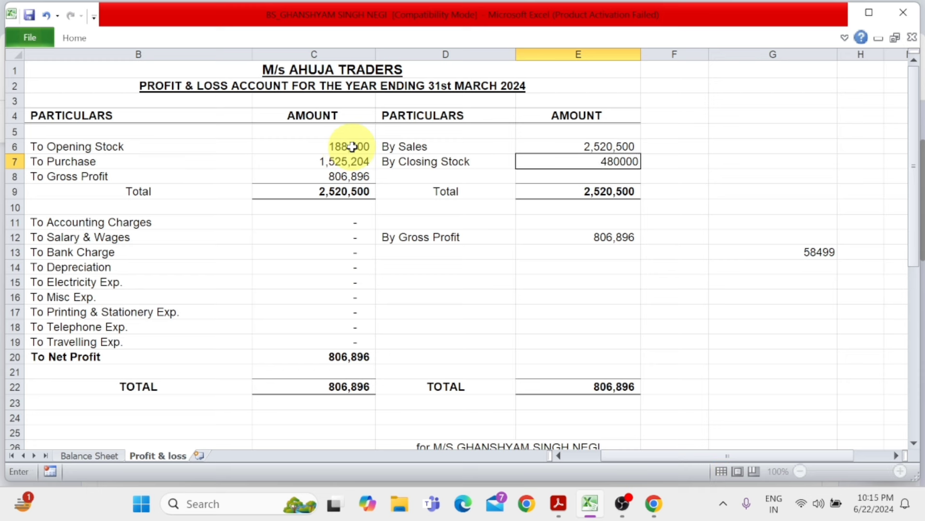
key("Return")
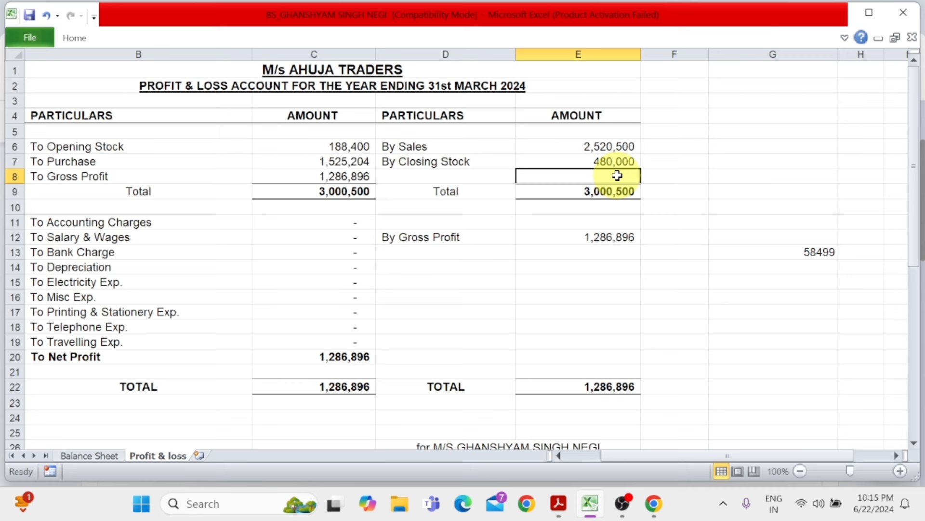
Enter 24,000 as the To Accounting Charges amount in the profit and loss account
left_click(245, 221)
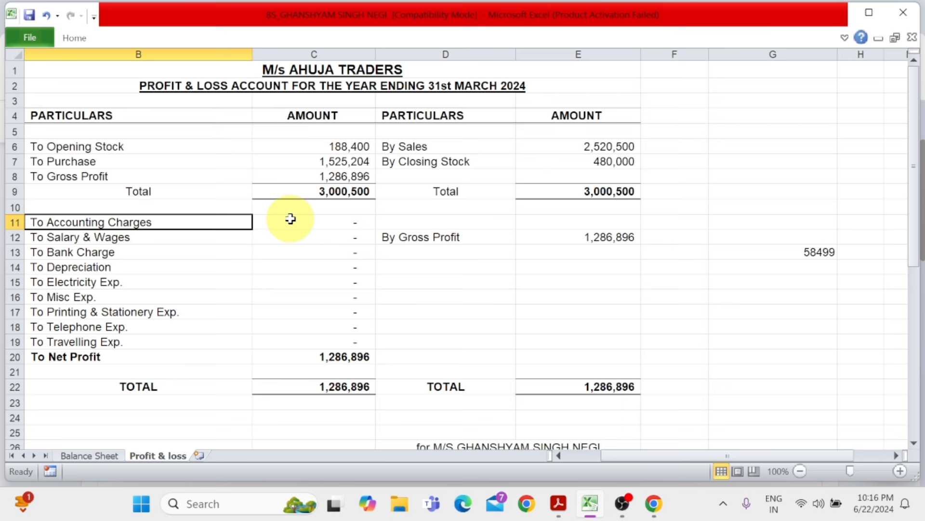
key("Right")
key("Right")
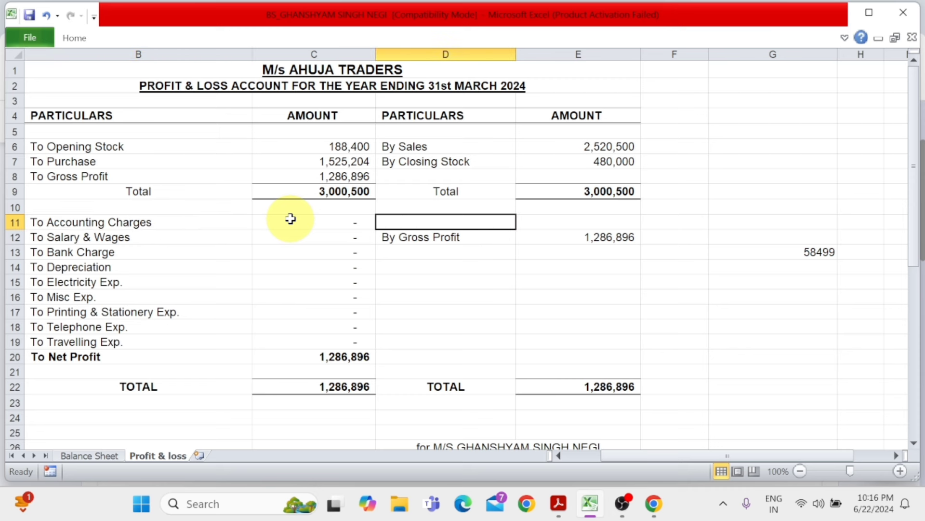
key("Left")
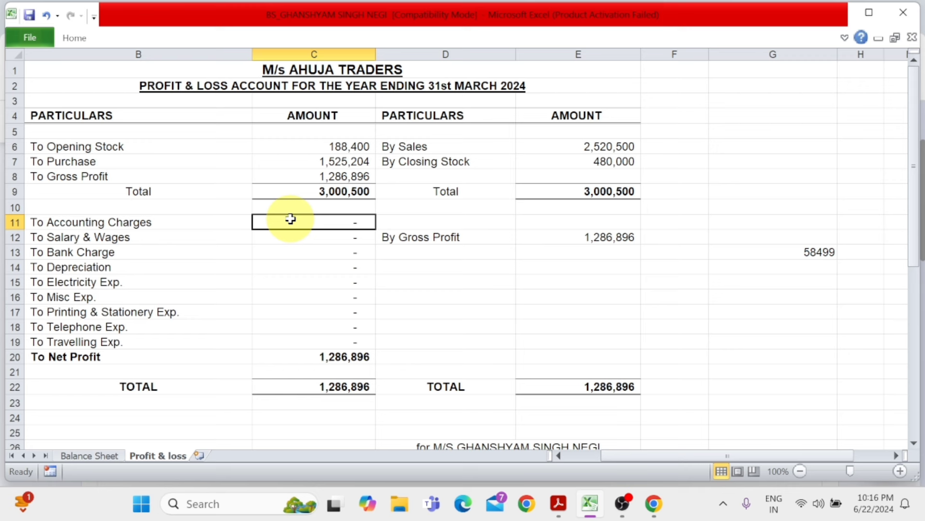
type("2")
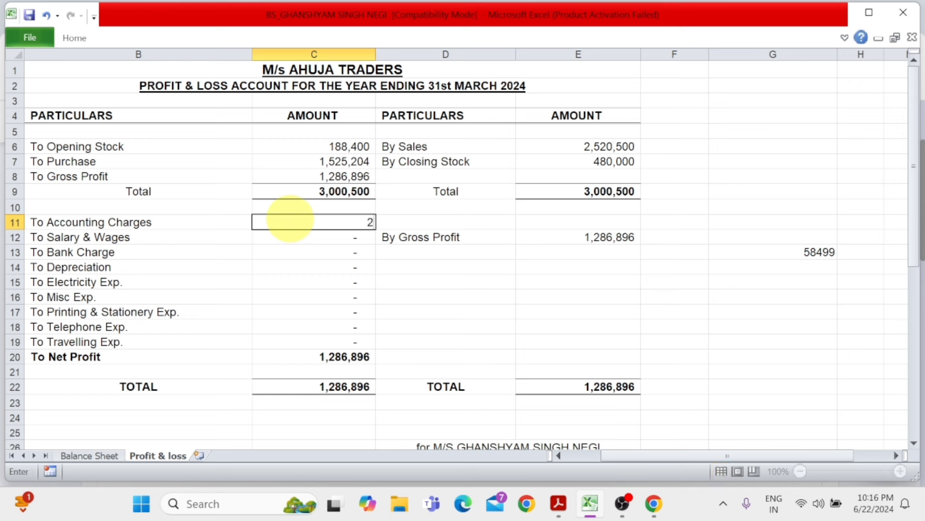
type("40,00000")
key("Return")
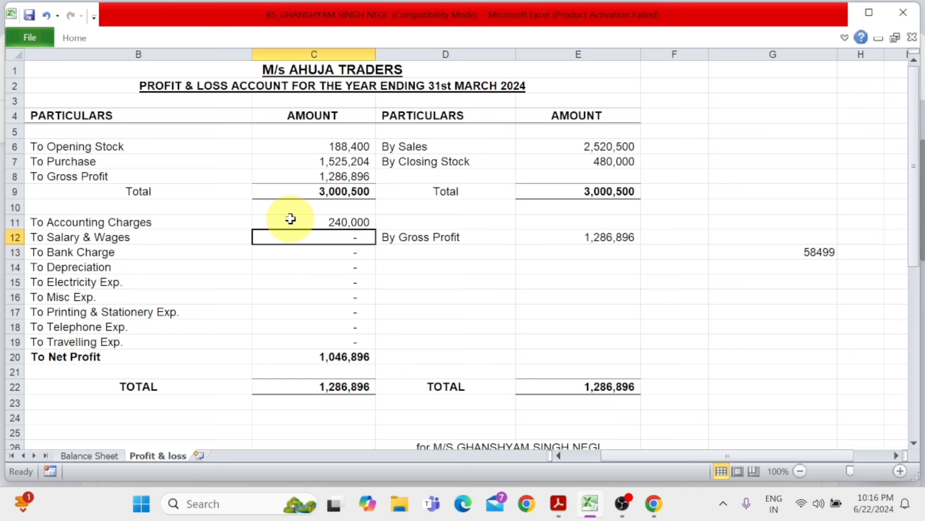
left_click(291, 219)
double_click(290, 219)
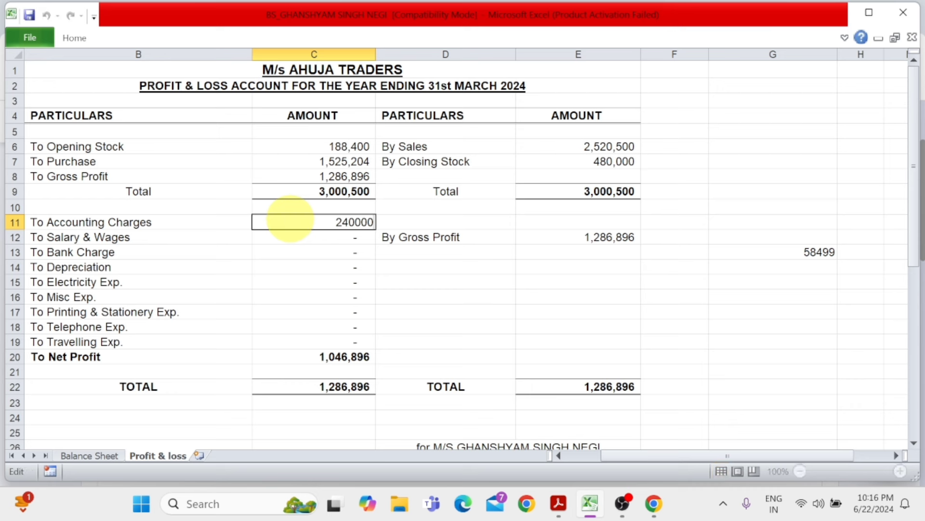
key("Return")
left_click(291, 218)
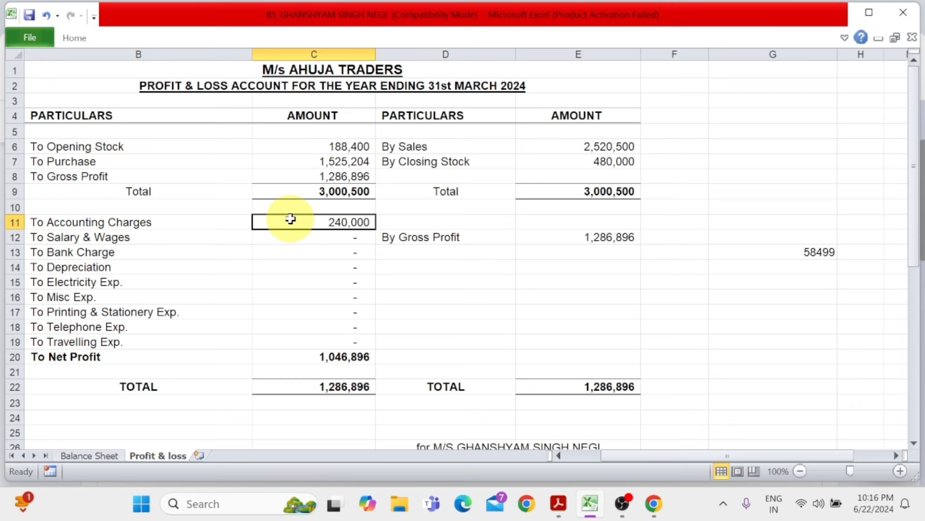
double_click(291, 218)
key("BackSpace")
key("Return")
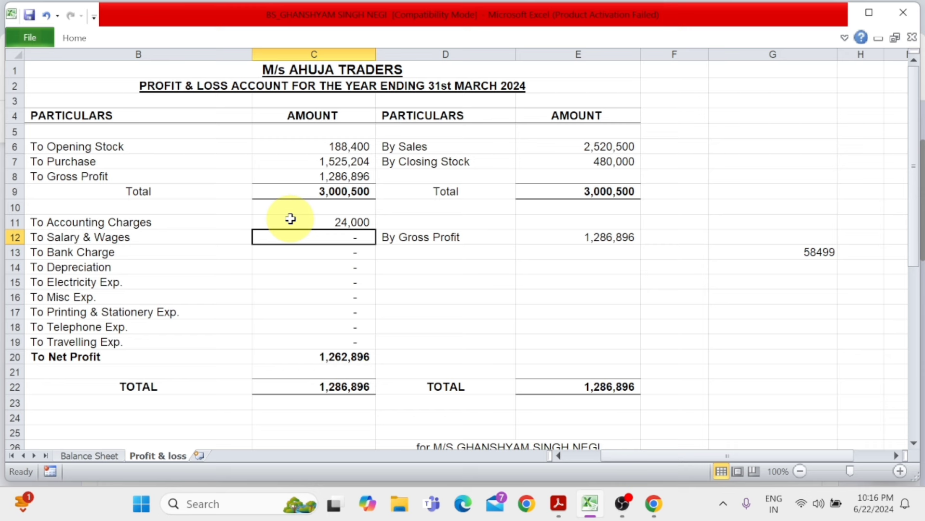
Enter 450,000 as the To Salary & Wages amount and 1,500 as the To Bank Charge amount
type("450000")
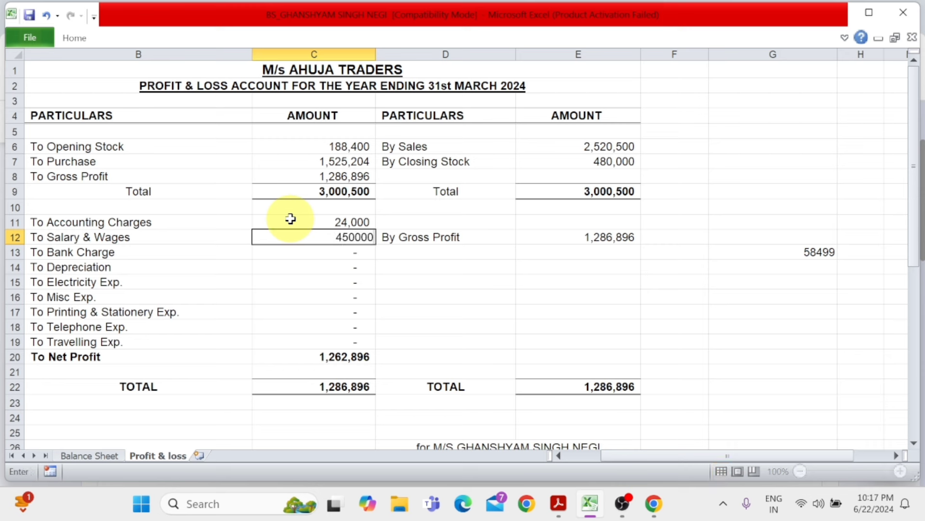
key("Return")
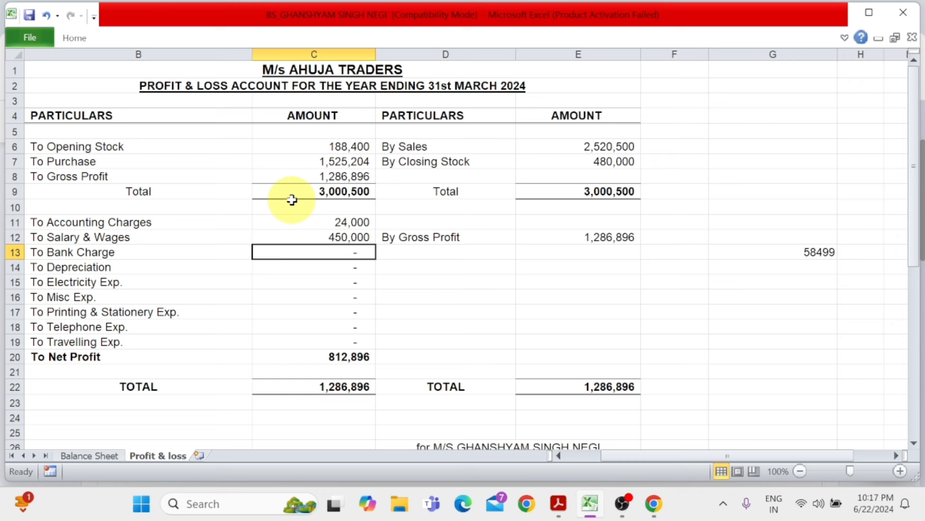
type("1500")
key("Return")
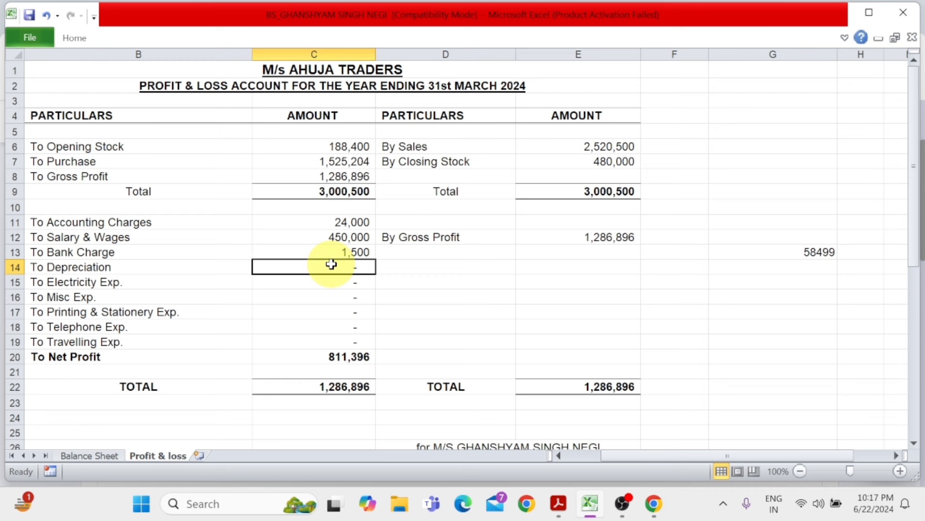
Leave depreciation blank and enter 52,263 for To Electricity Exp. and 2,565 for To Misc Exp
key("Down")
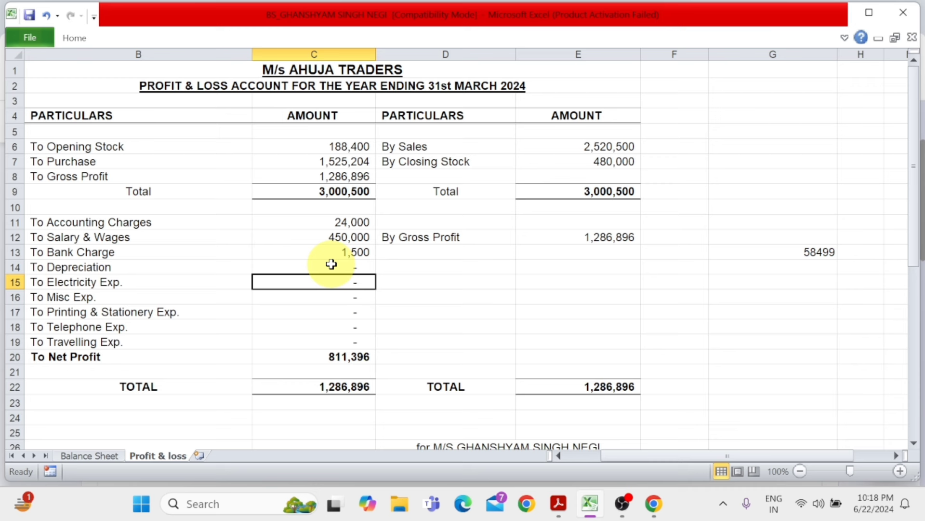
type("52263")
key("Return")
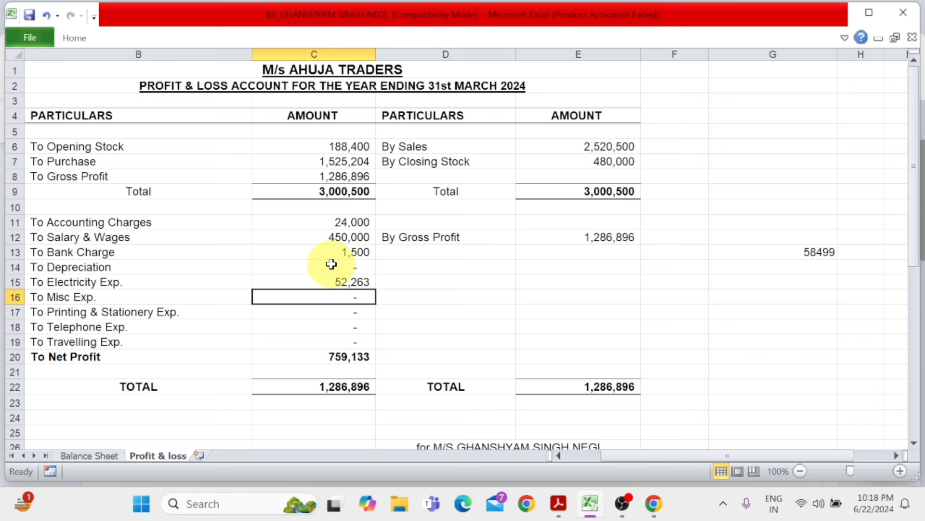
type("2565")
key("Return")
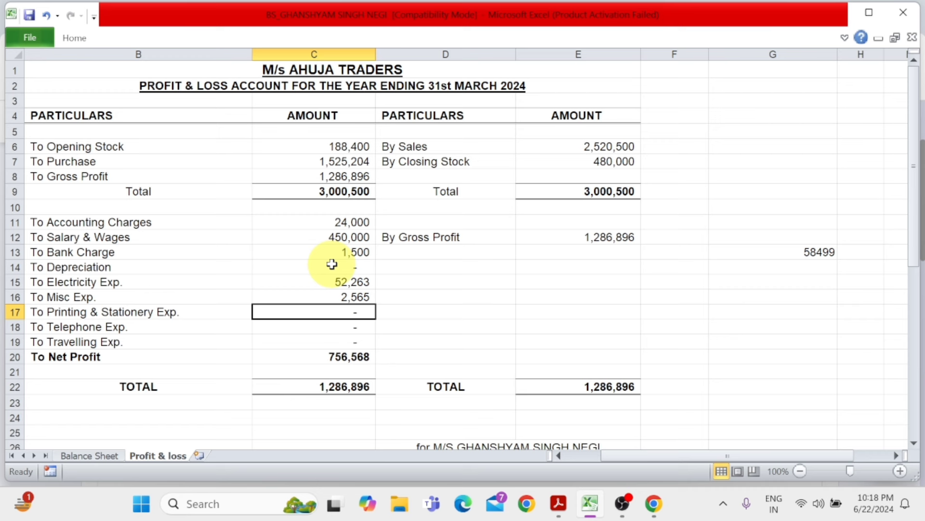
Enter 1,755 for To Printing & Stationery Exp. and 1,780 for To Telephone Exp
type("1755")
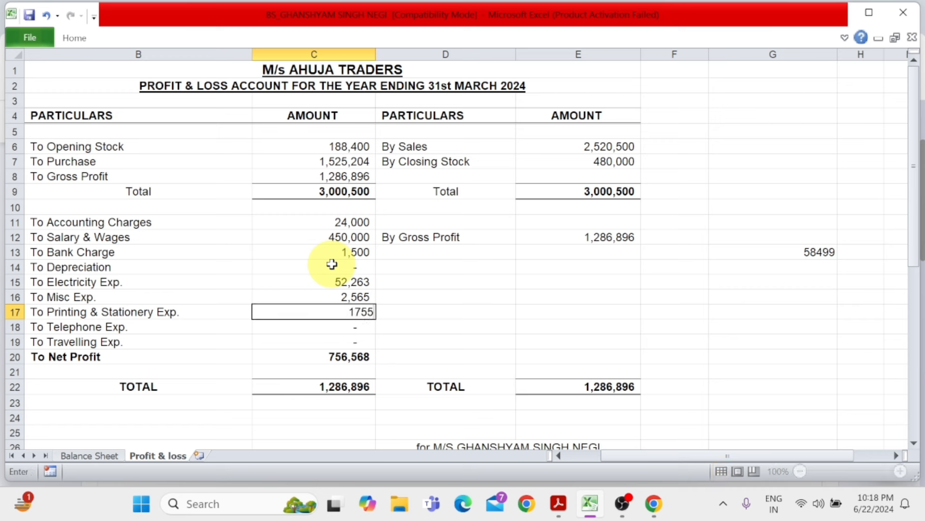
key("Return")
key("Up")
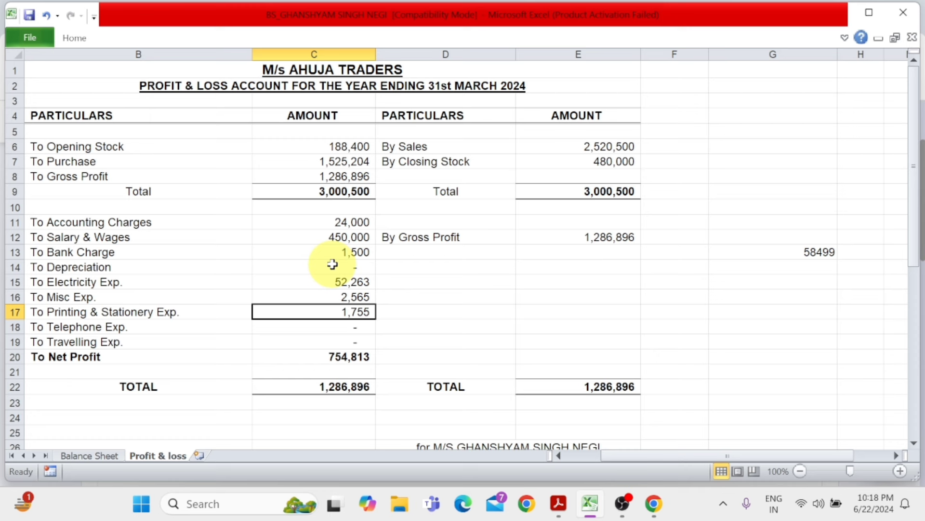
key("Down")
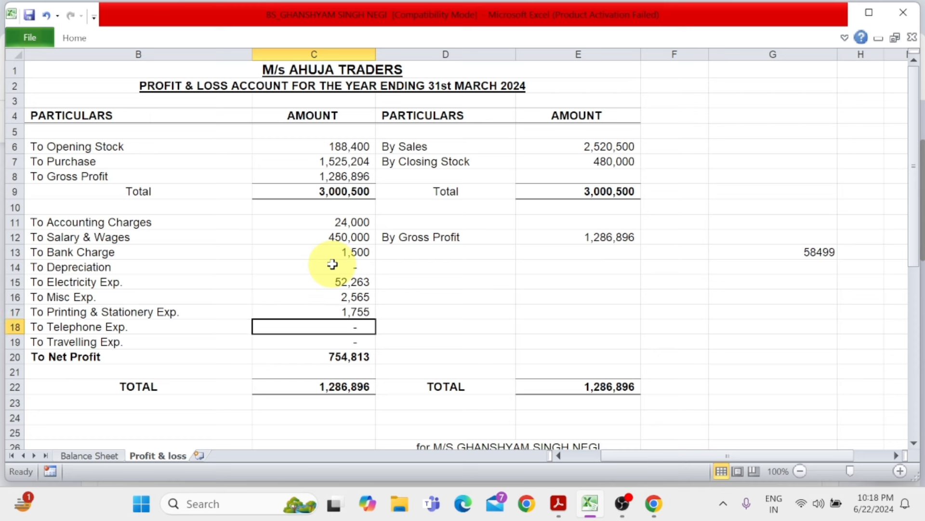
type("1780")
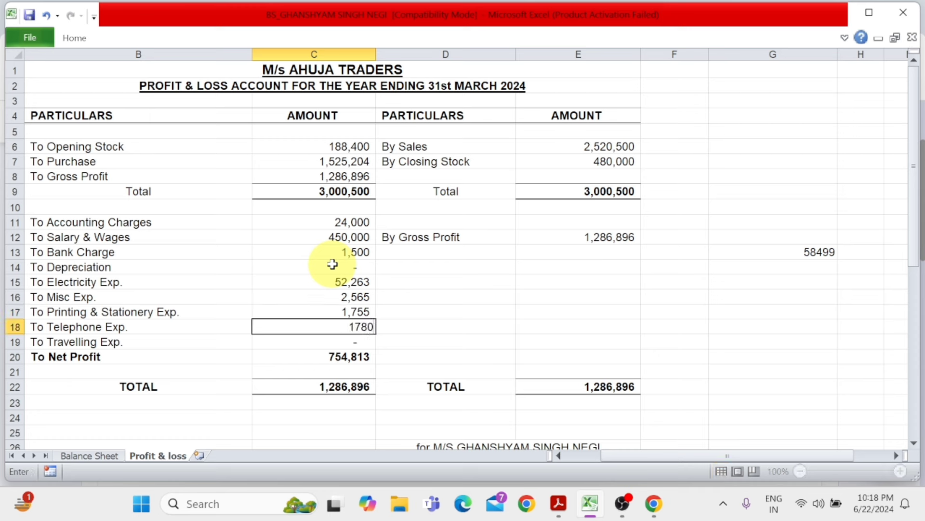
key("Return")
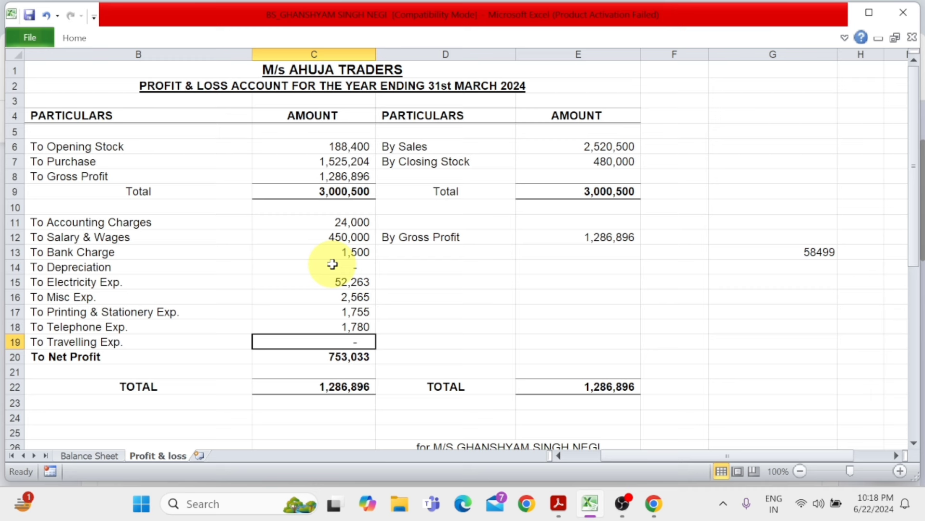
Enter 60,254 as the To Travelling Exp. amount in the profit and loss account
type("60254")
key("Return")
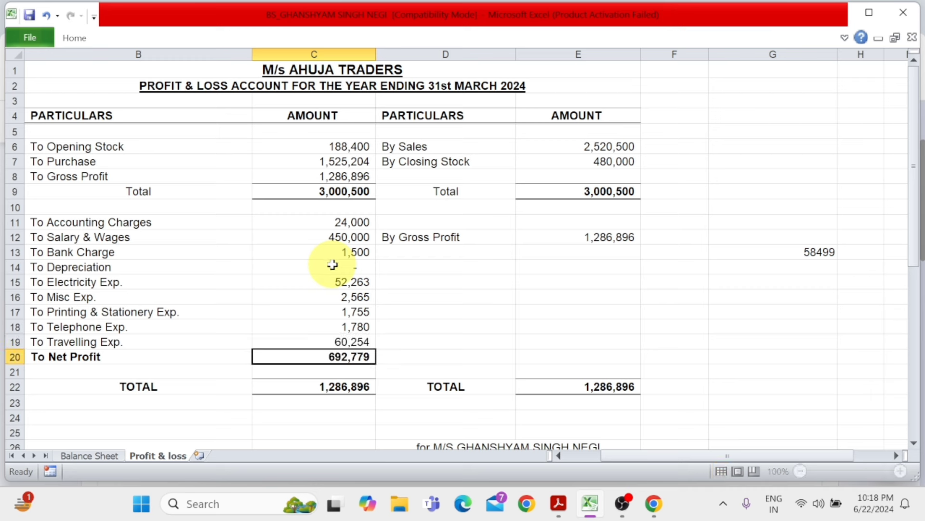
key("Up")
key("Down")
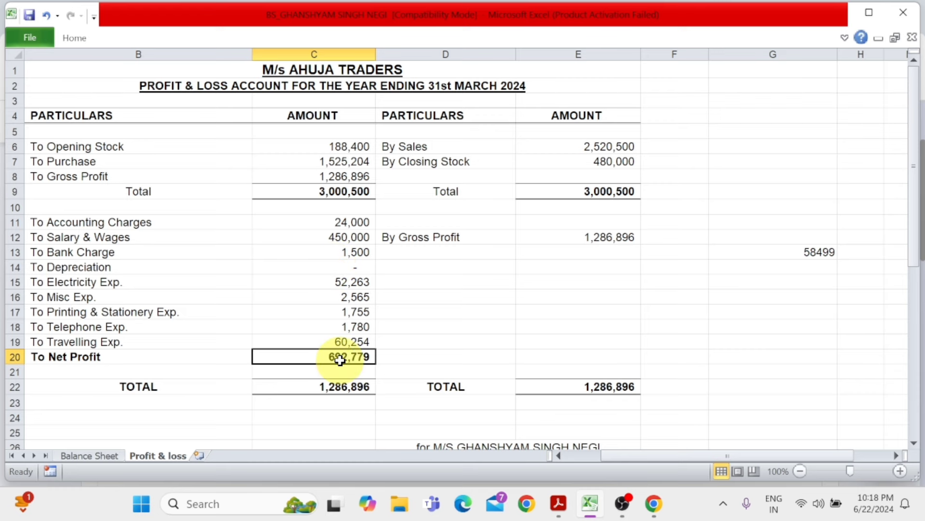
Compare the Excel account's expenses and net profit with the total presumptive income under section 44AD in the ITR form PDF in Acrobat
key("alt+Tab")
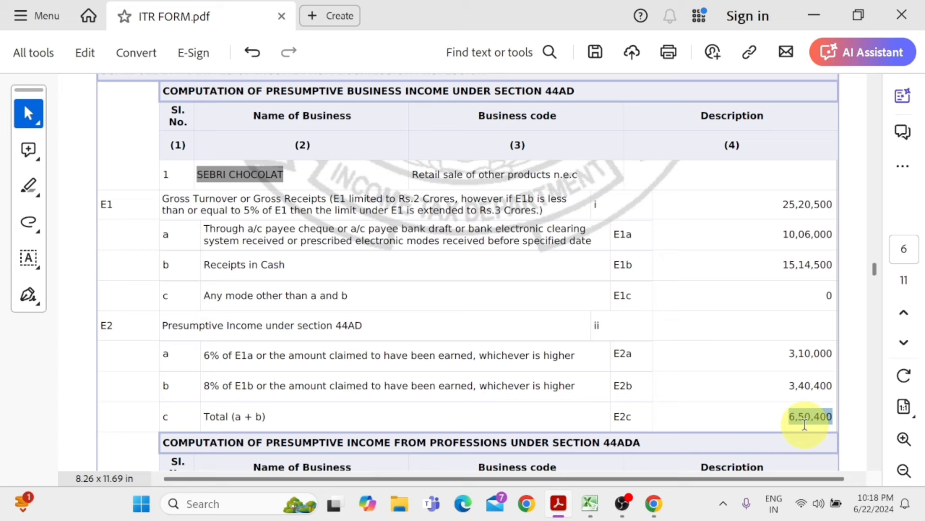
key("alt+Tab")
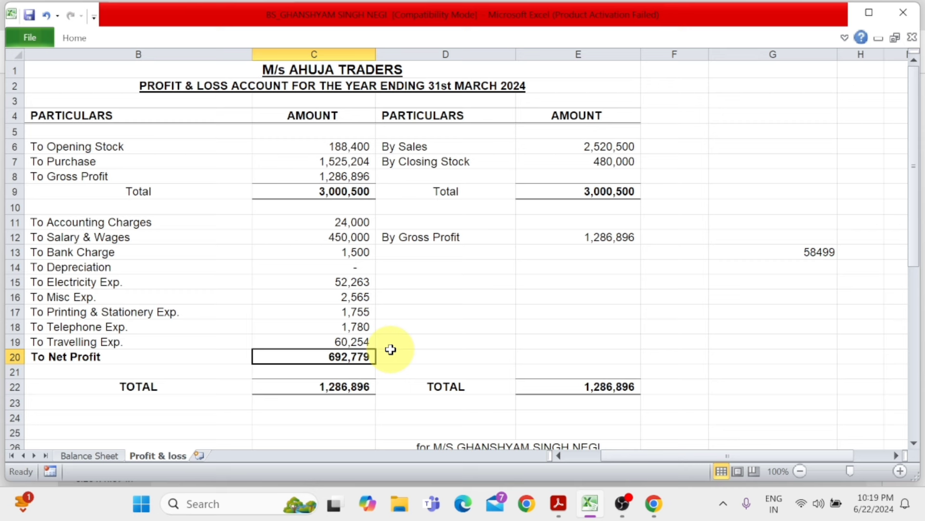
left_click(357, 237)
left_click(353, 266)
left_click(347, 326)
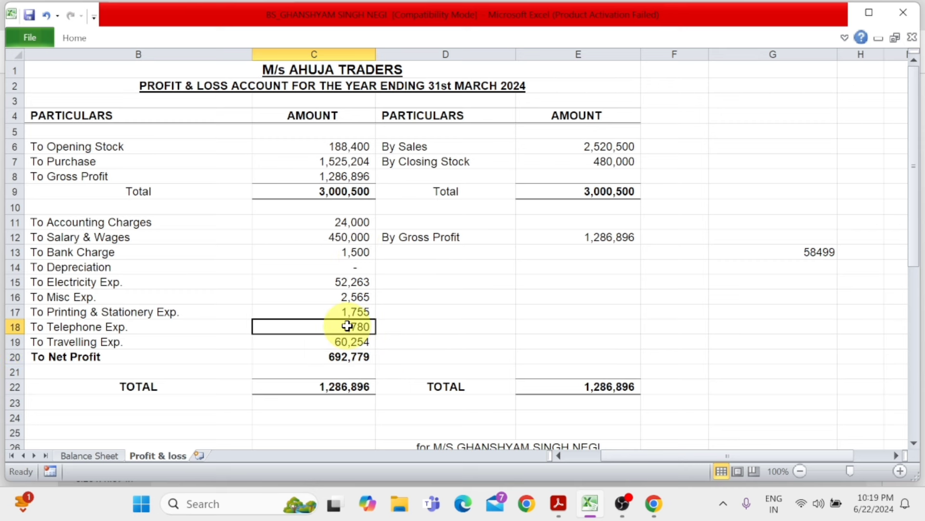
left_click(341, 278)
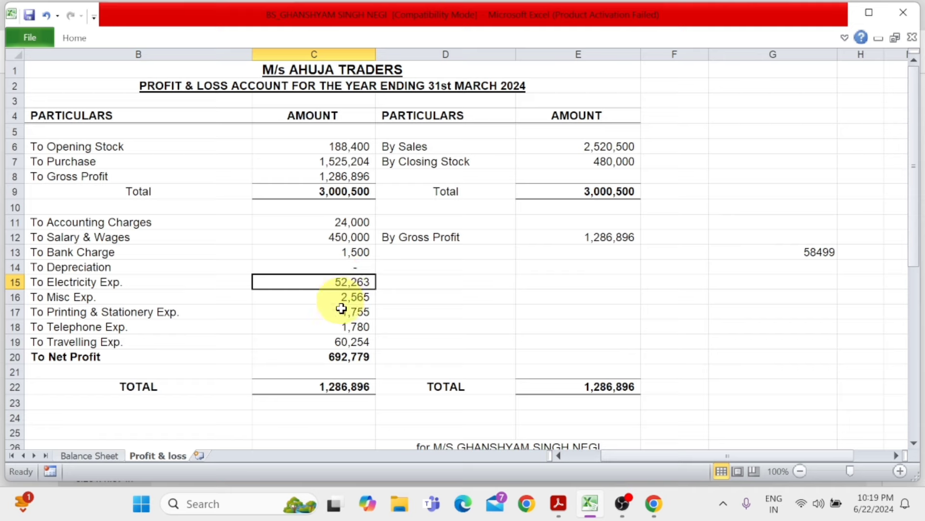
left_click(328, 356)
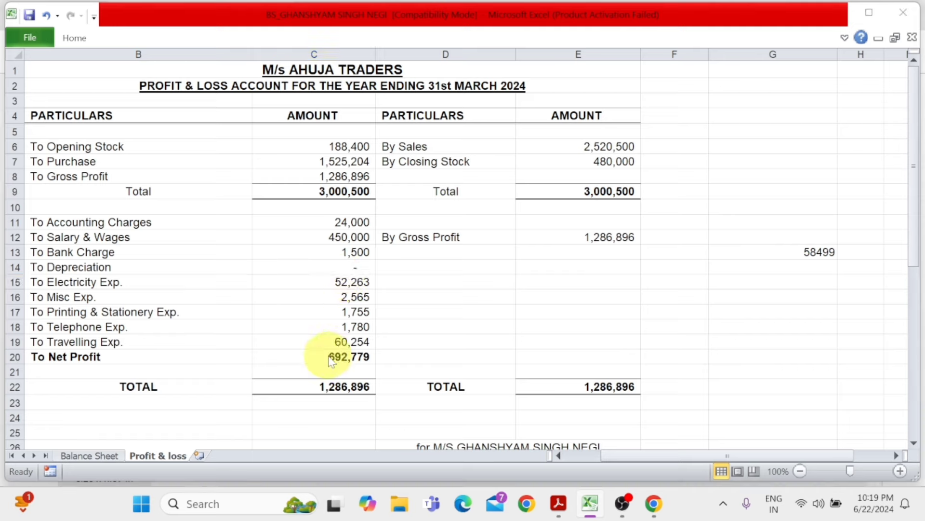
key("alt+Tab")
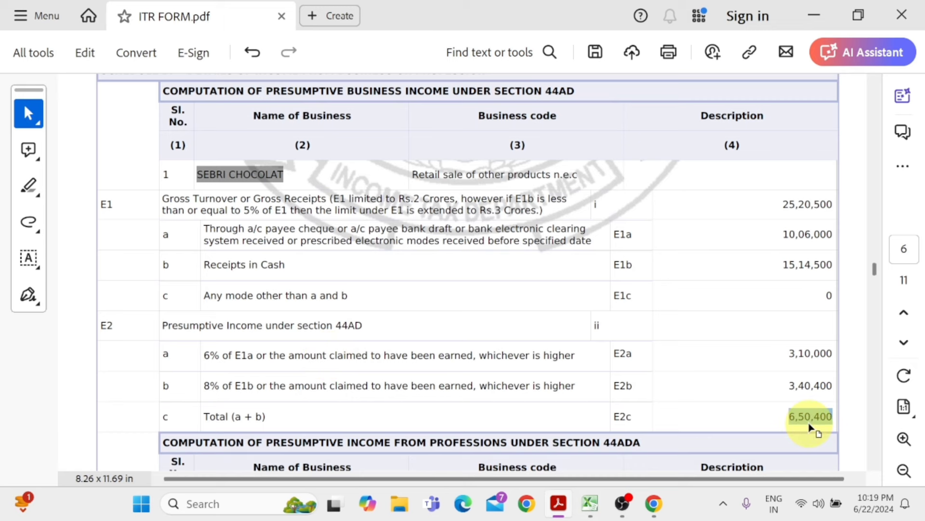
key("alt+Tab")
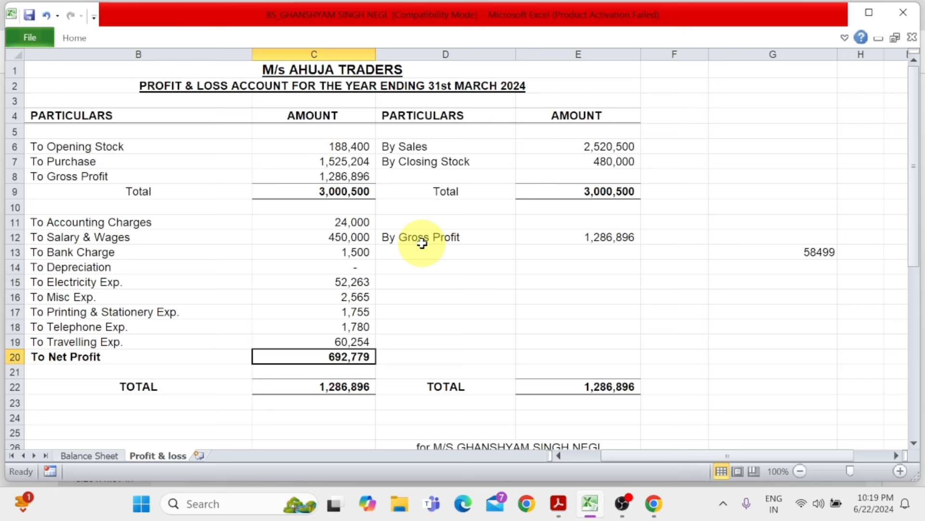
Review the depreciation, opening stock, gross profit, net profit and expense amounts in the profit and loss account
left_click(349, 266)
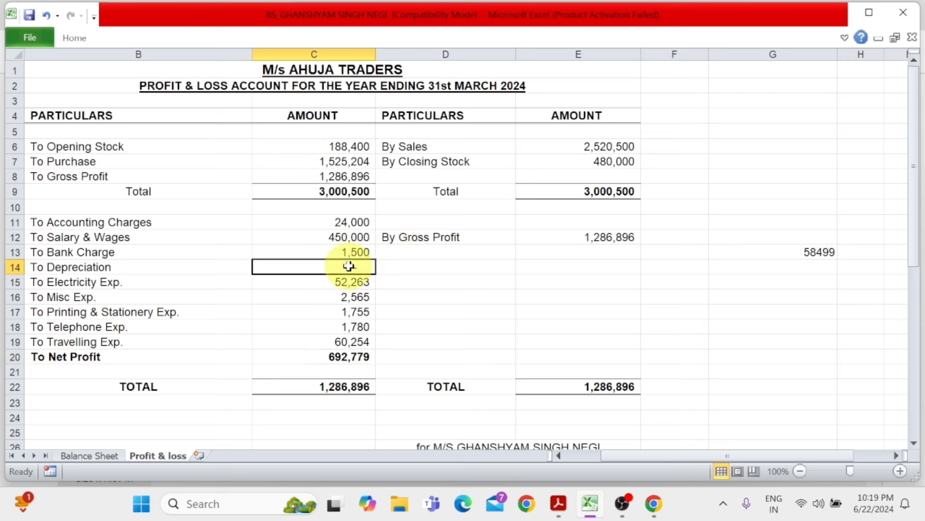
left_click(337, 146)
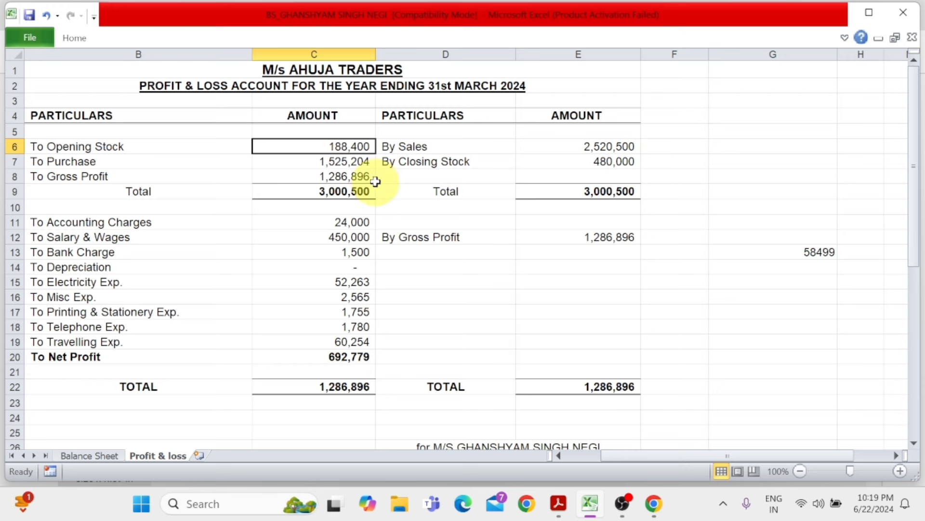
left_click(347, 176)
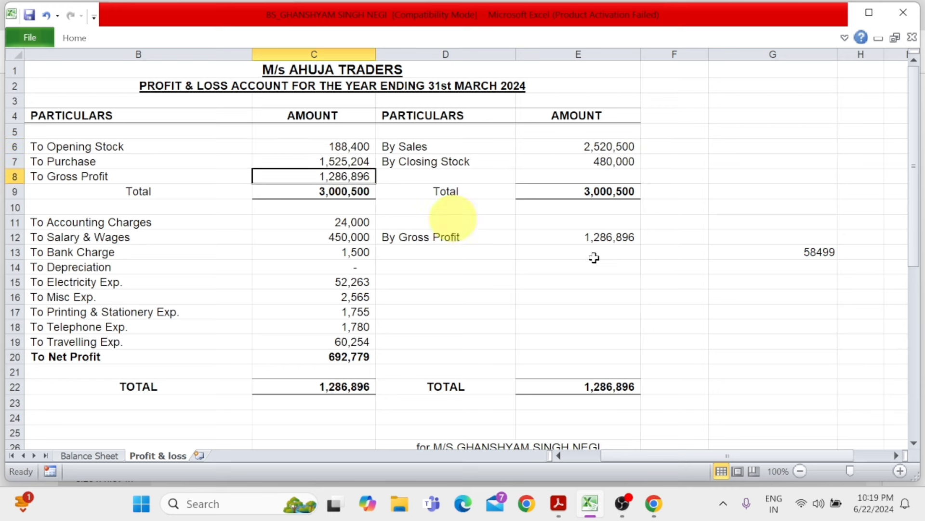
left_click(611, 249)
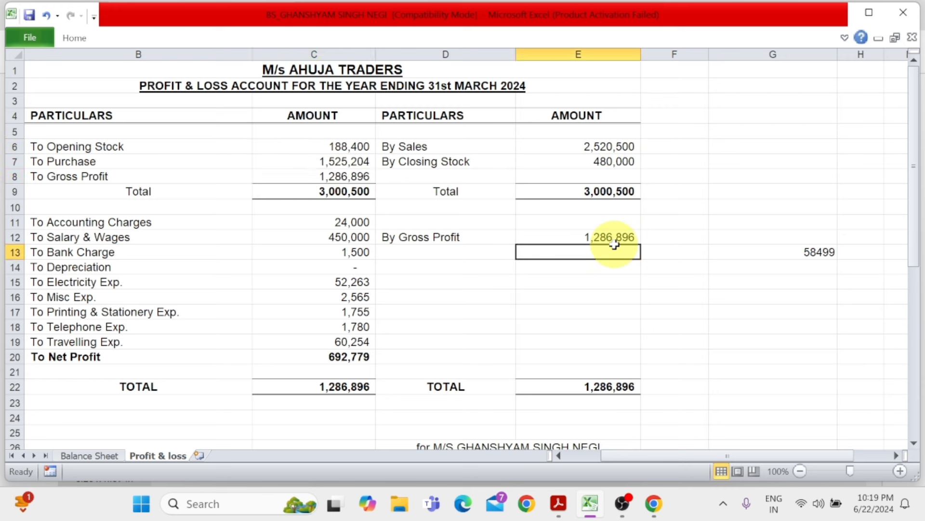
left_click(353, 356)
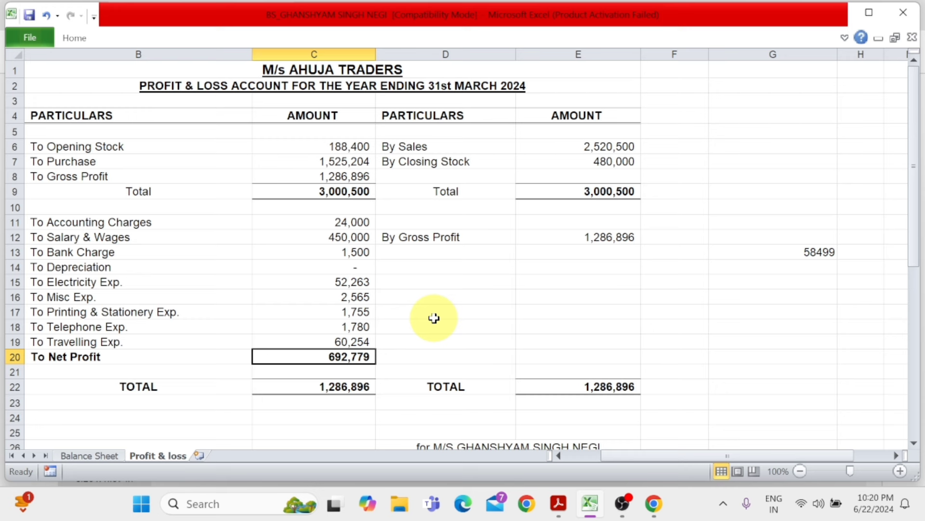
left_click(338, 248)
left_click(355, 297)
left_click(436, 250)
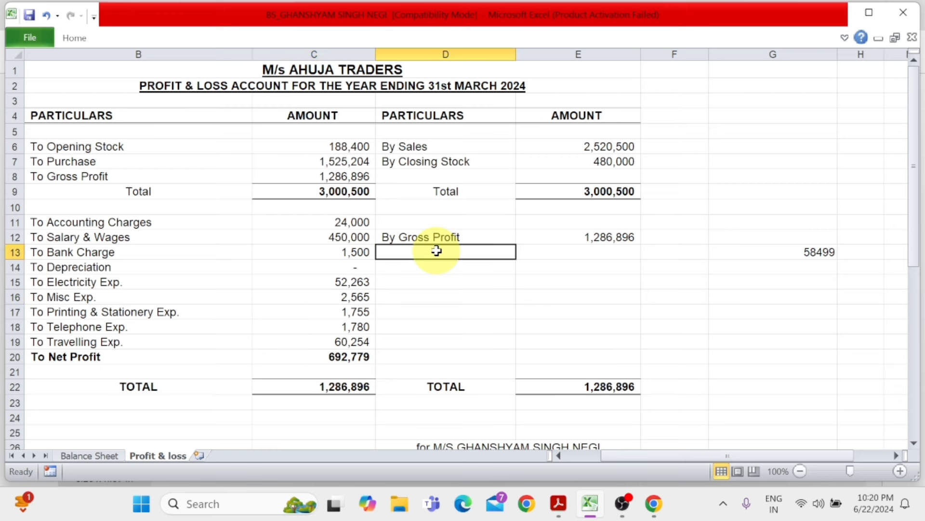
left_click(434, 286)
left_click(436, 250)
left_click(433, 287)
left_click(435, 250)
left_click(434, 286)
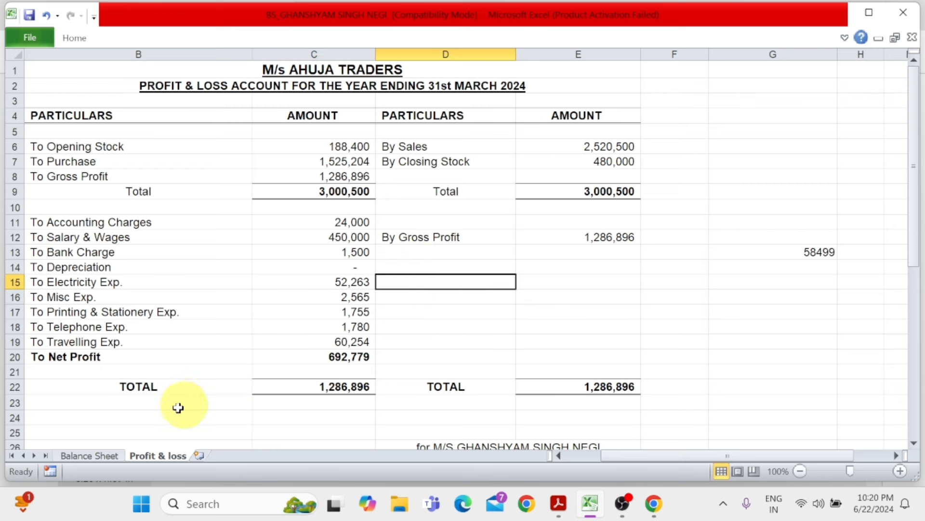
Examine the balance sheet's capital account lines and the fixed asset entries from Furniture to Printer
left_click(91, 455)
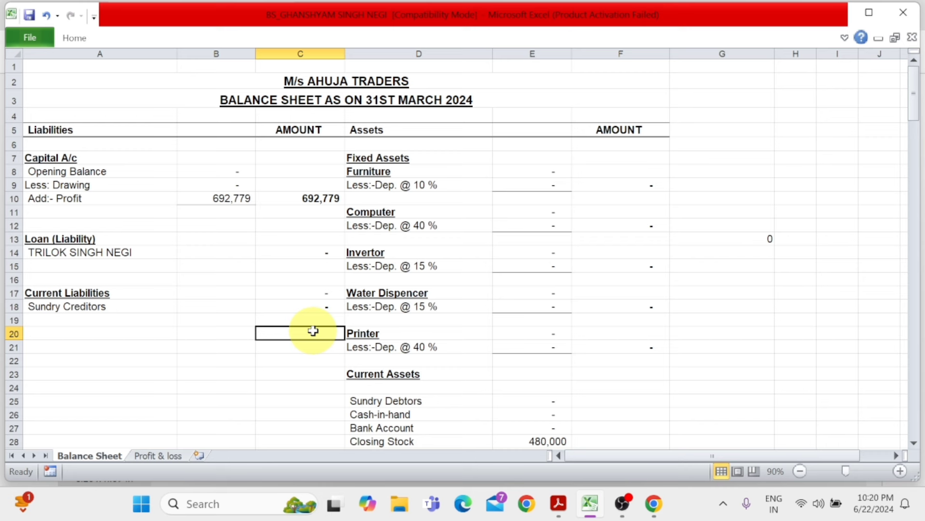
left_click(107, 199)
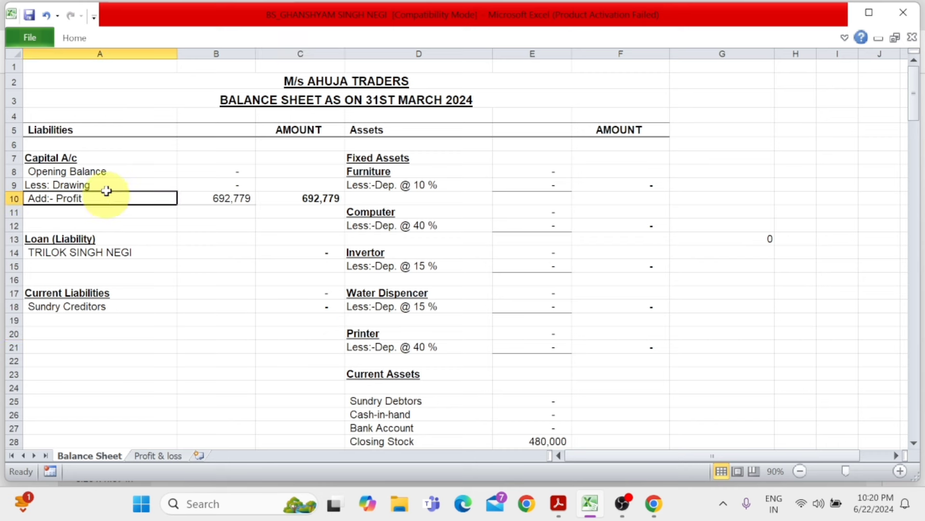
left_click(97, 158)
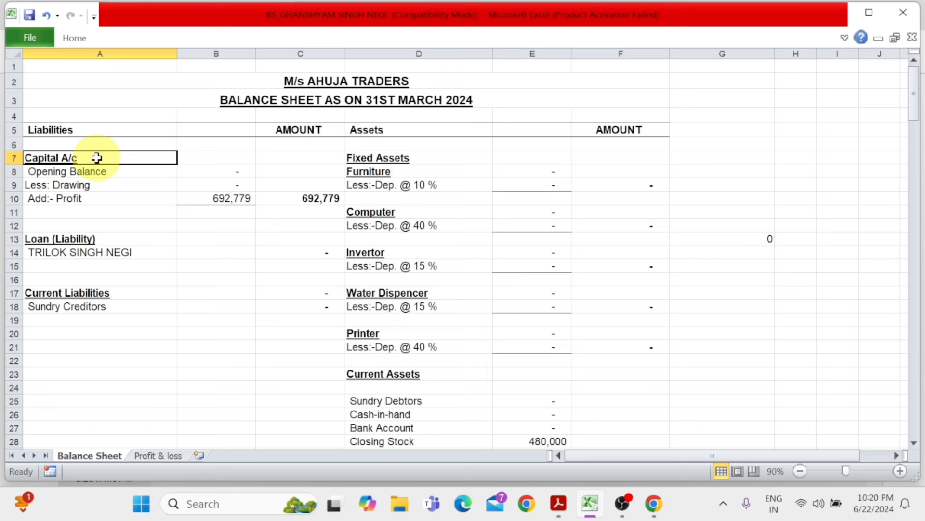
left_click(99, 131)
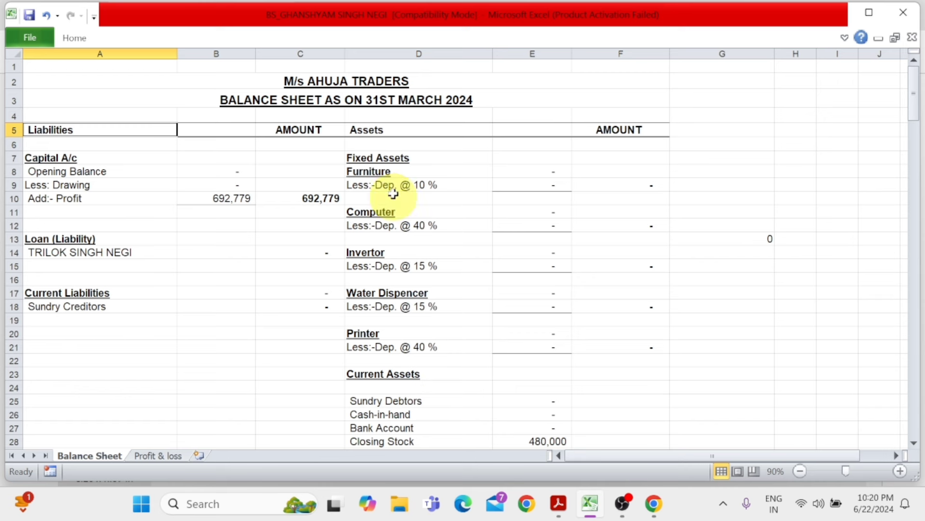
left_click(378, 156)
left_click(374, 171)
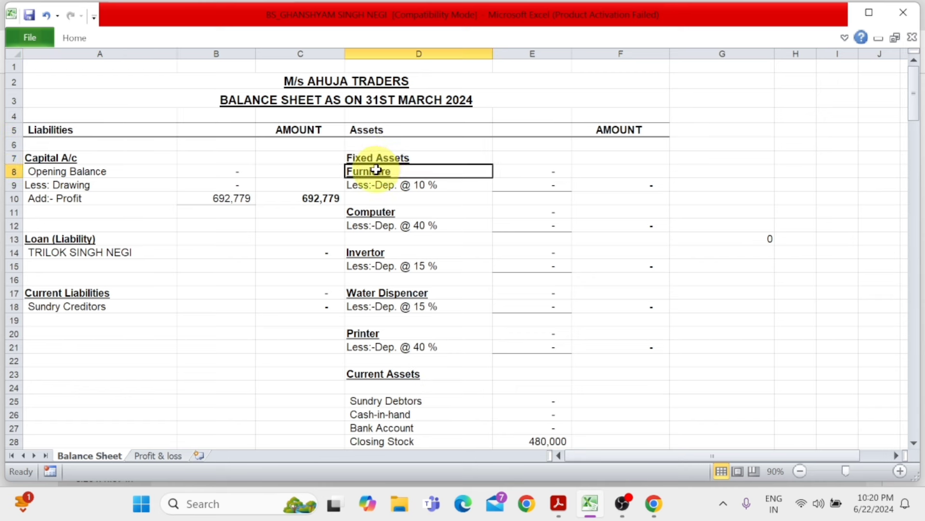
left_click(375, 211)
left_click(378, 253)
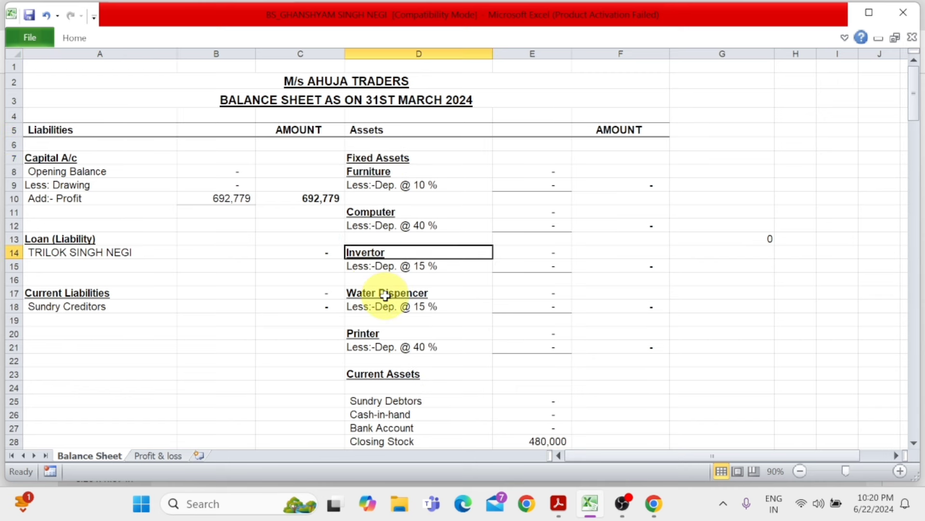
left_click(386, 295)
left_click(386, 345)
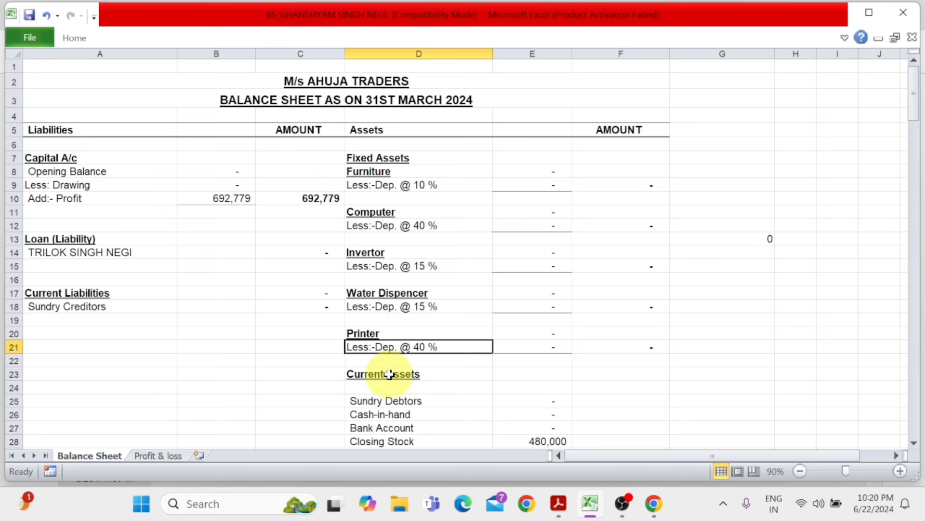
Review the balance sheet's current assets and compare its closing stock with By Closing Stock in the profit and loss account
scroll(391, 373, "down", 1)
left_click(388, 329)
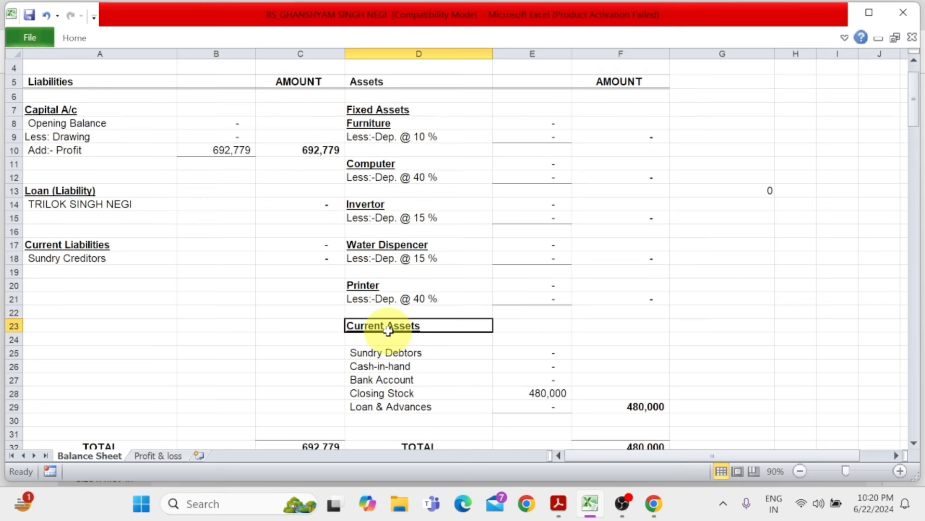
left_click(392, 355)
left_click(389, 367)
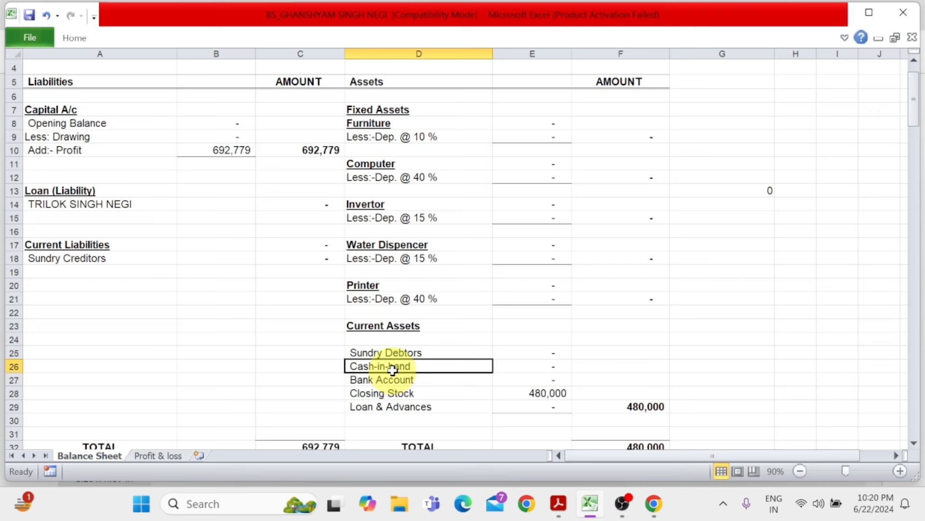
left_click(387, 380)
left_click(386, 394)
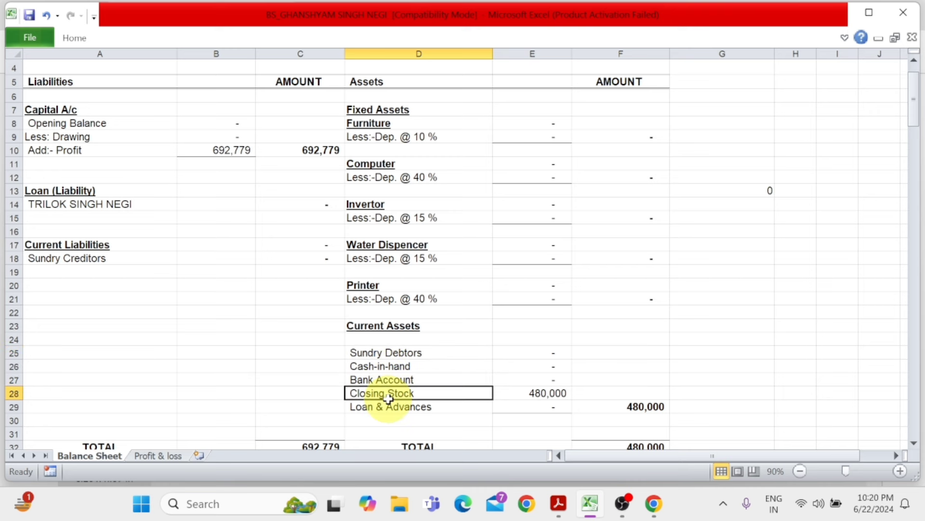
left_click(538, 393)
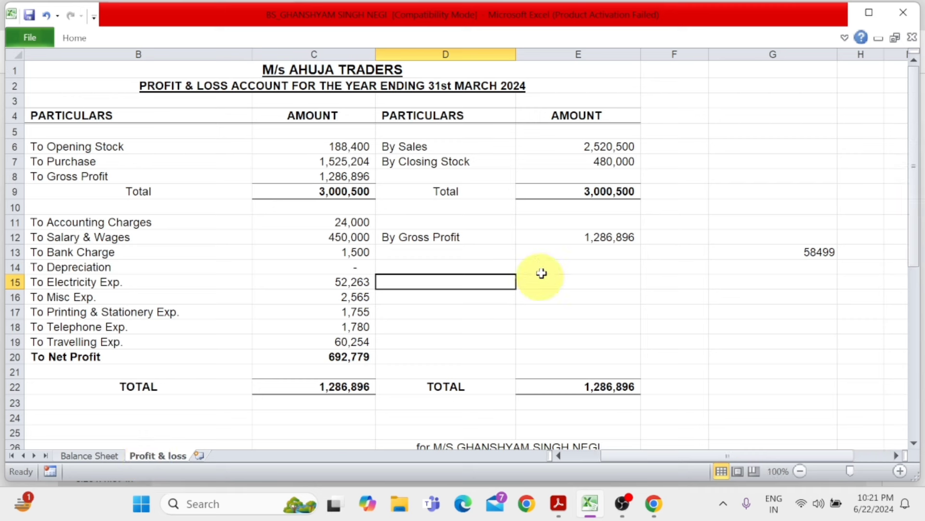
left_click(607, 165)
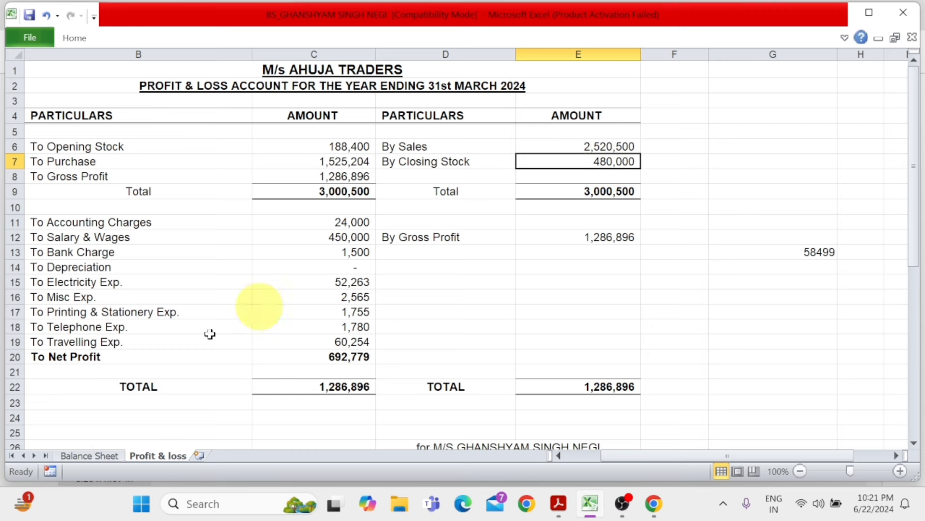
left_click(105, 457)
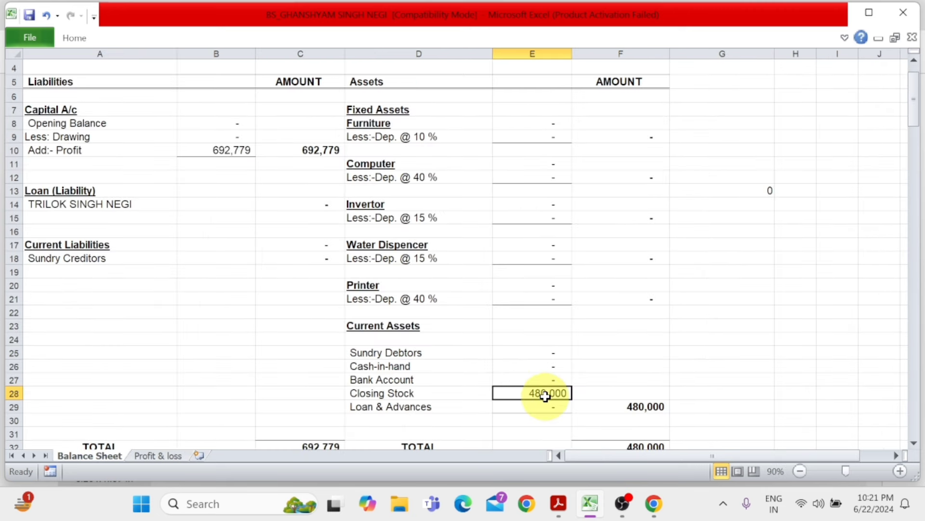
Enter 430,065 as the Opening Balance under Capital A/c in the balance sheet
scroll(546, 396, "up", 1)
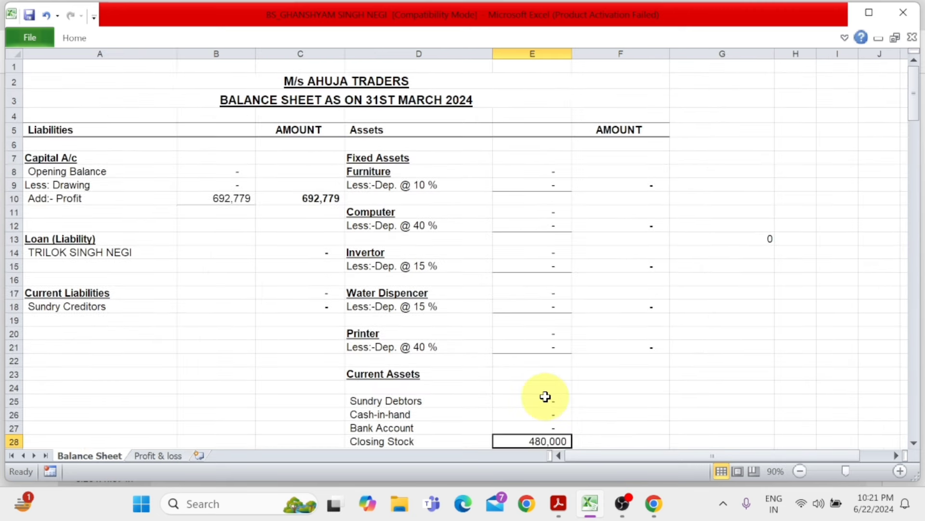
left_click(68, 160)
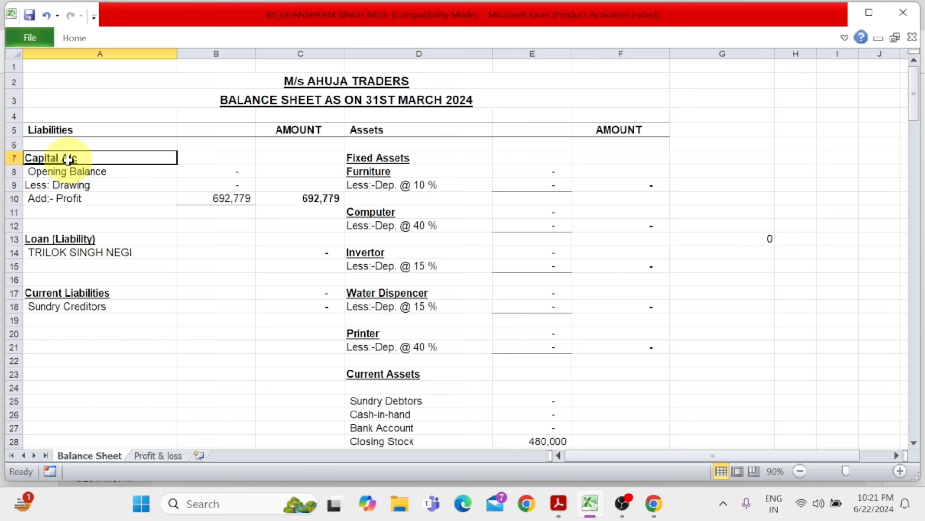
key("Down")
key("Right")
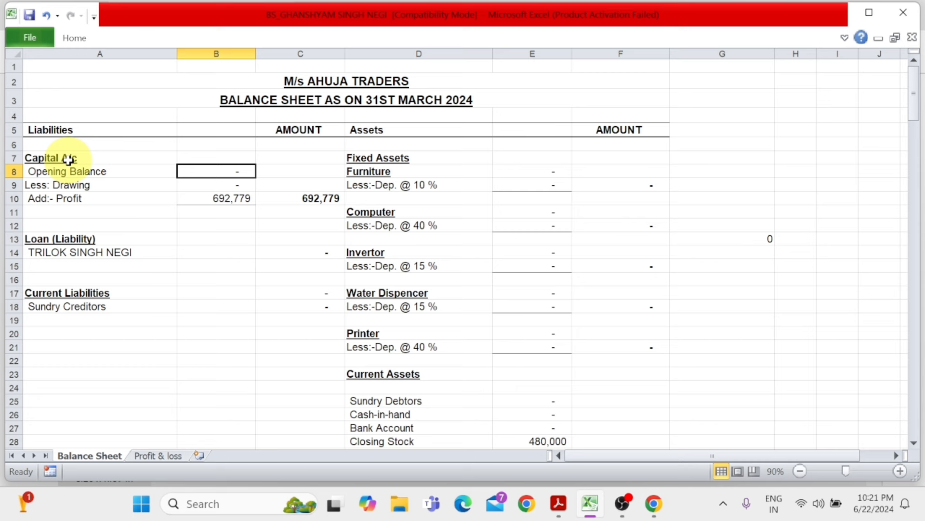
type("430")
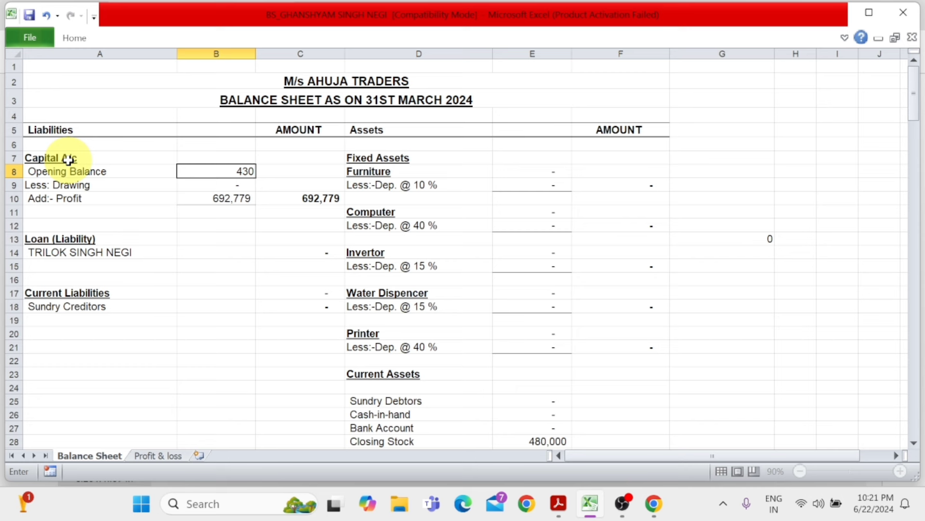
type(",065")
key("Return")
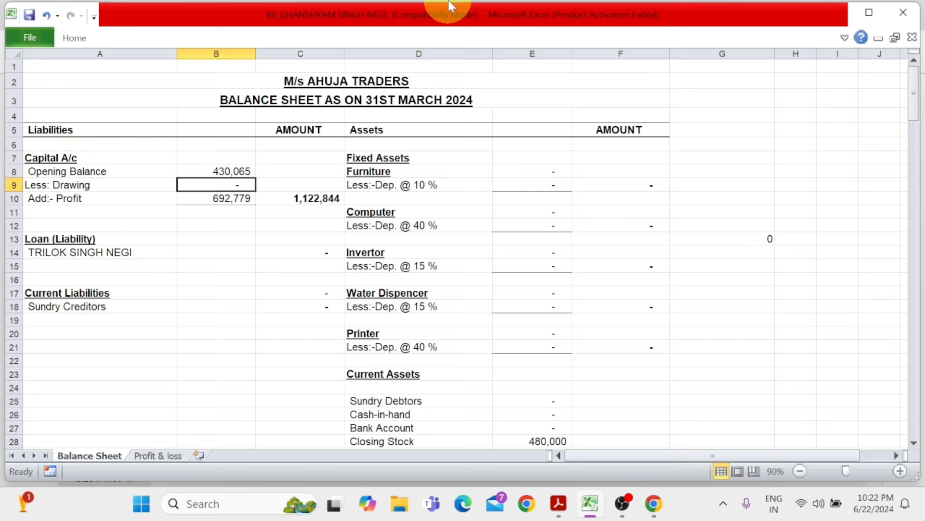
Enter -85,100 as the Less: Drawing amount under Capital A/c
left_click(146, 185)
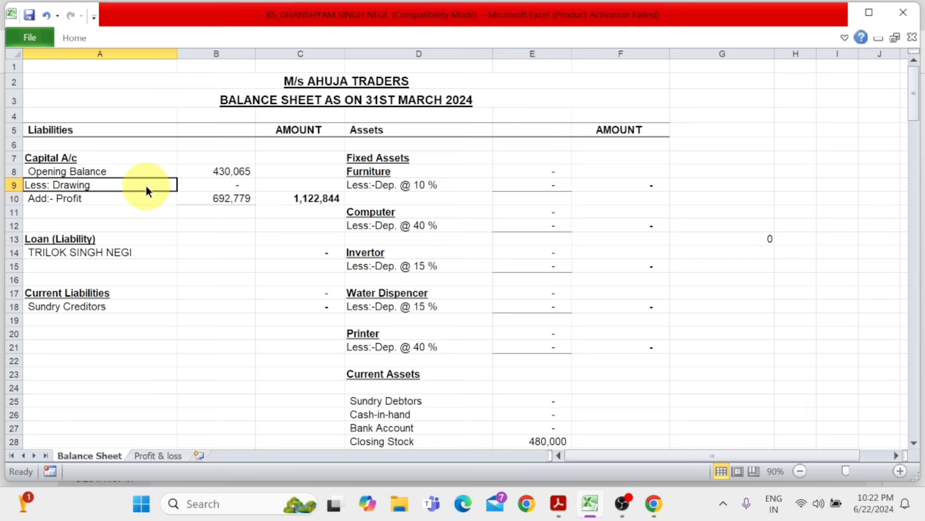
key("Right")
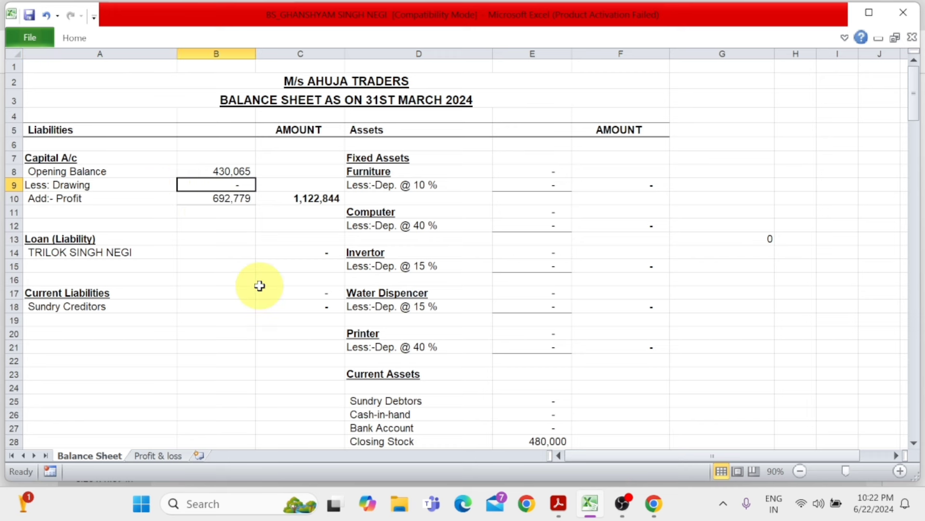
type("-85100")
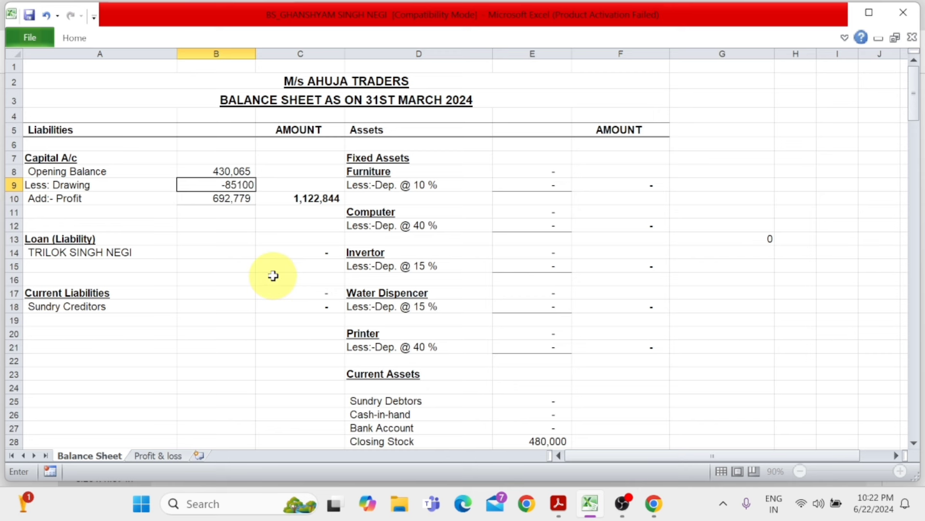
key("Return")
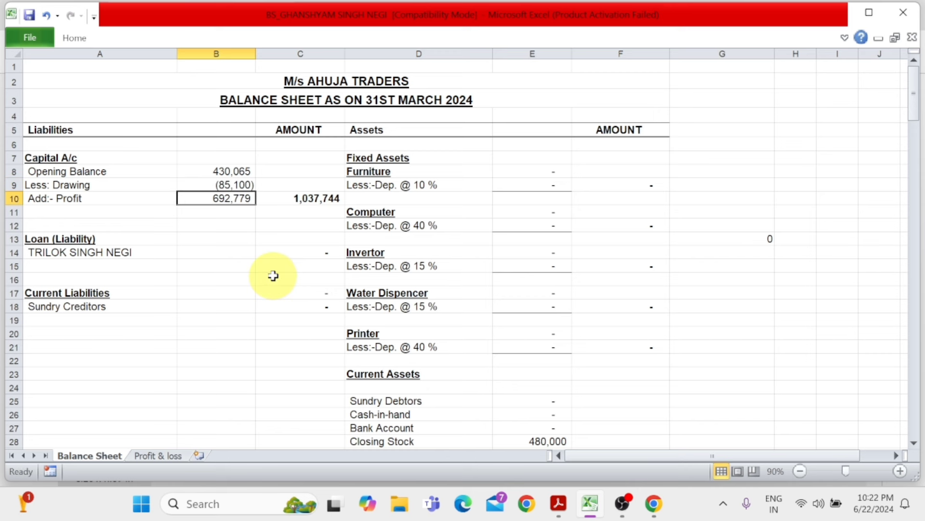
key("Up")
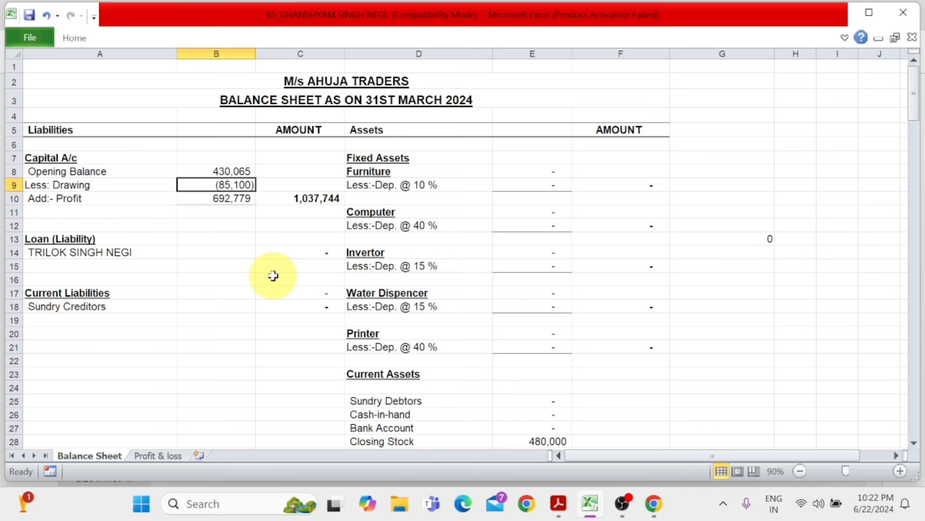
Enter 50,000 as the amount for the individual lender under Loan (Liability)
key("Down")
key("Down")
left_click(126, 240)
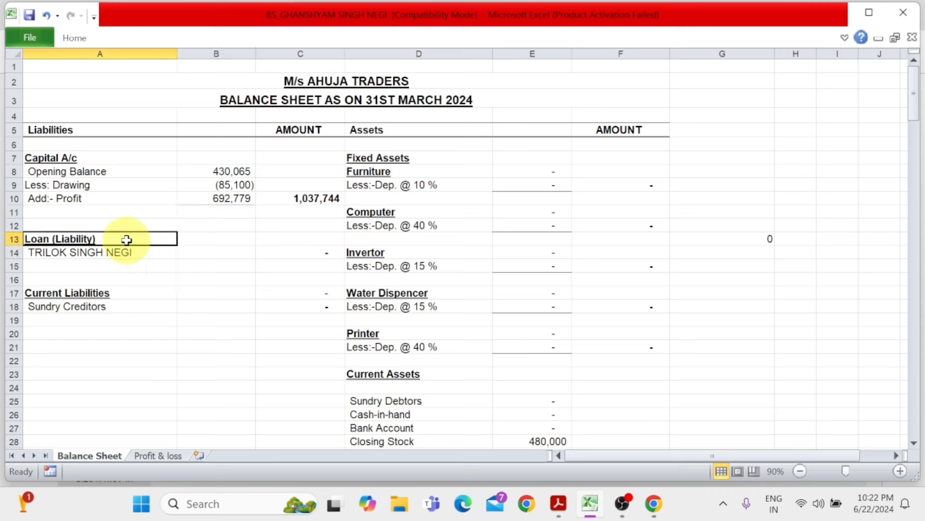
left_click(126, 240)
key("Down")
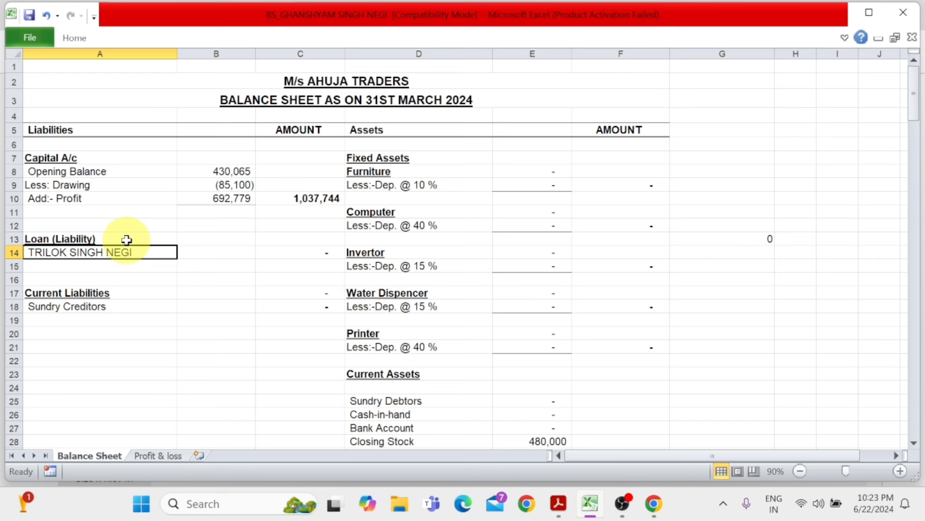
key("Right")
key("Right")
key("Left")
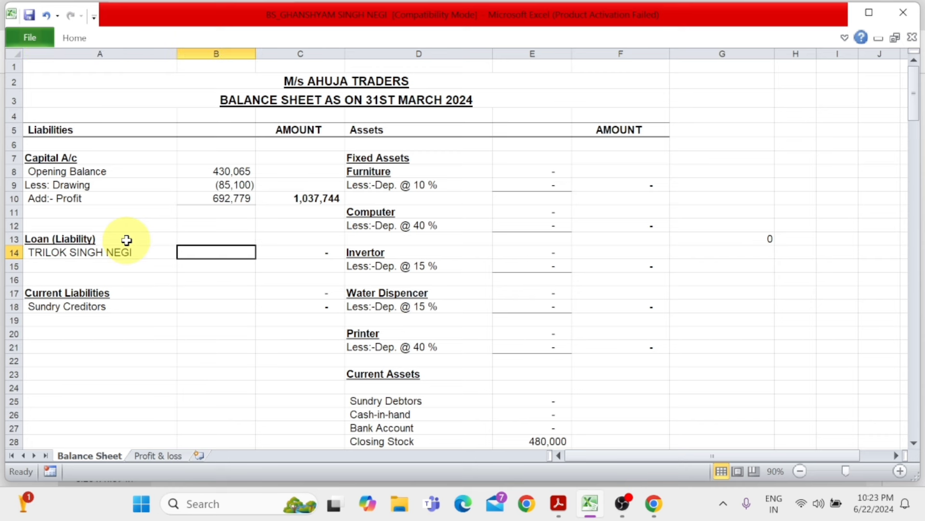
key("Left")
key("Right")
key("Right")
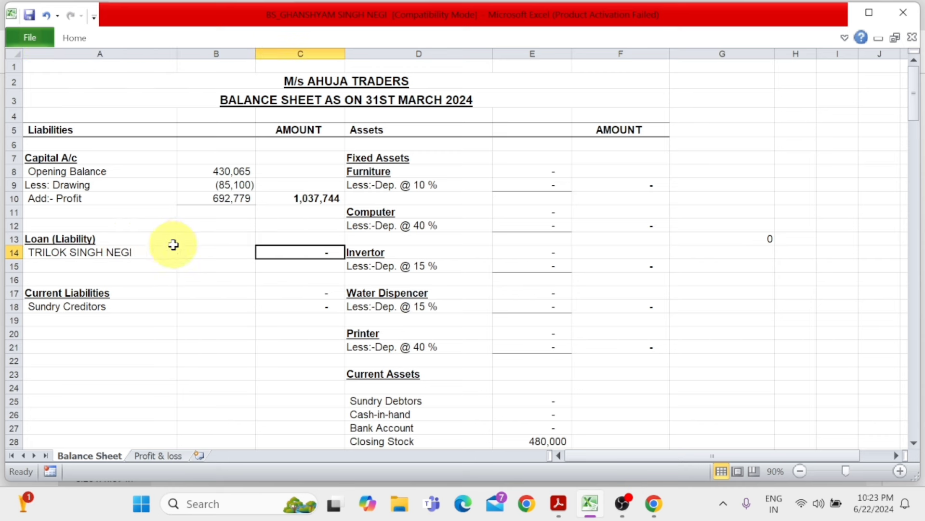
type("50000")
key("Return")
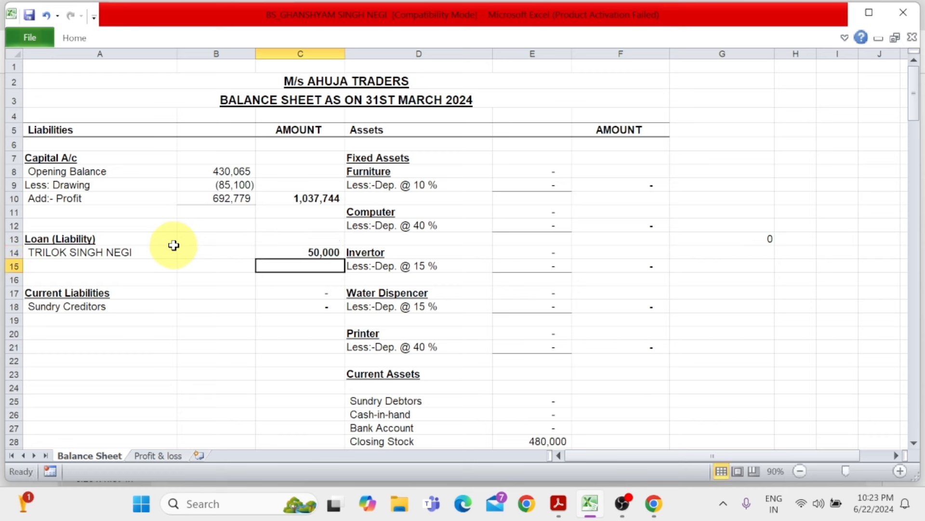
left_click(136, 248)
left_click(265, 258)
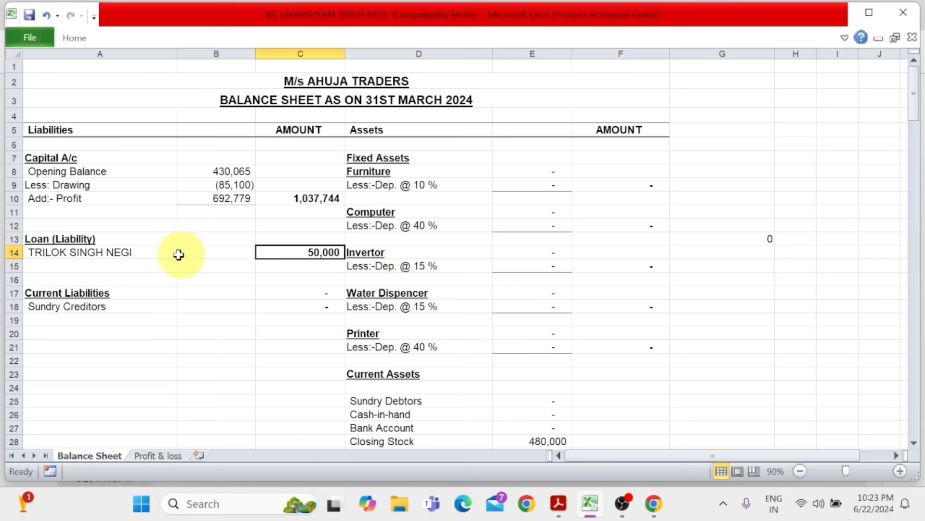
left_click(148, 265)
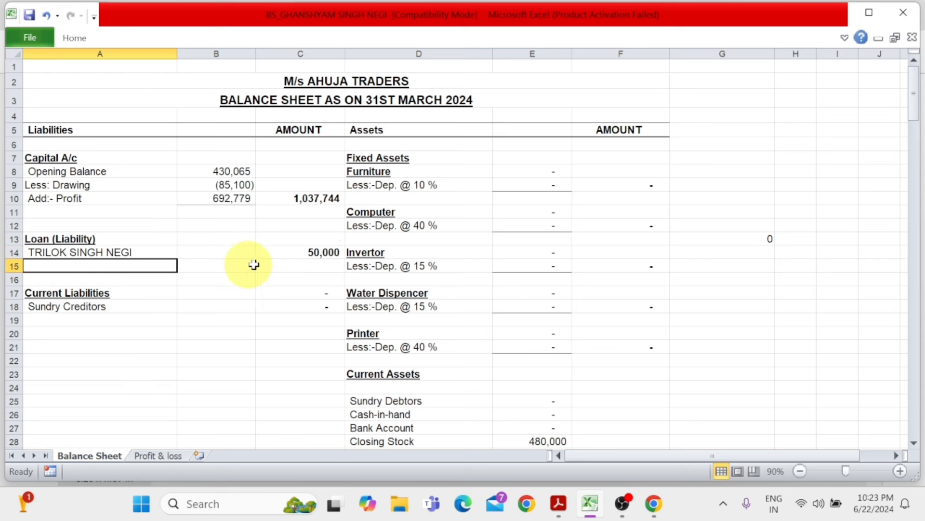
Enter 280,353 as the Sundry Creditors amount under Current Liabilities
left_click(304, 311)
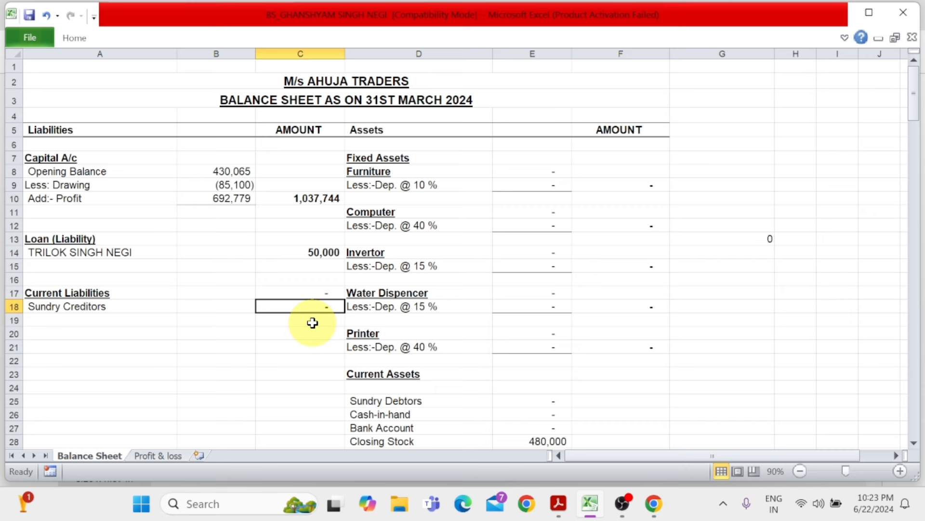
type("28")
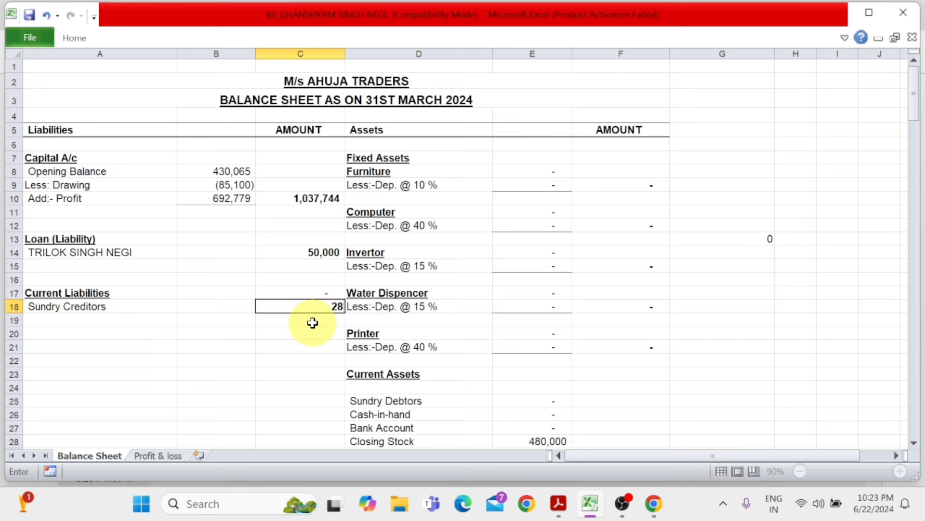
type("0,353")
key("Return")
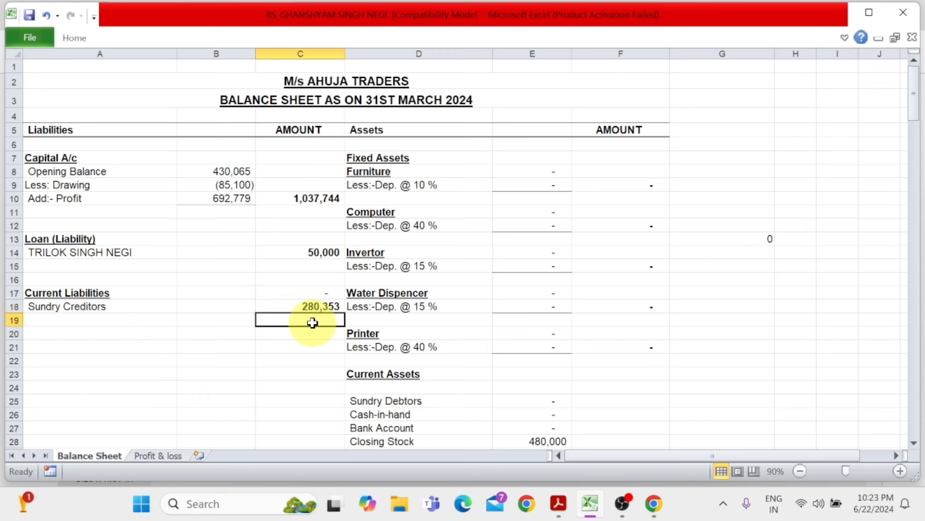
key("Up")
key("Up")
key("Up")
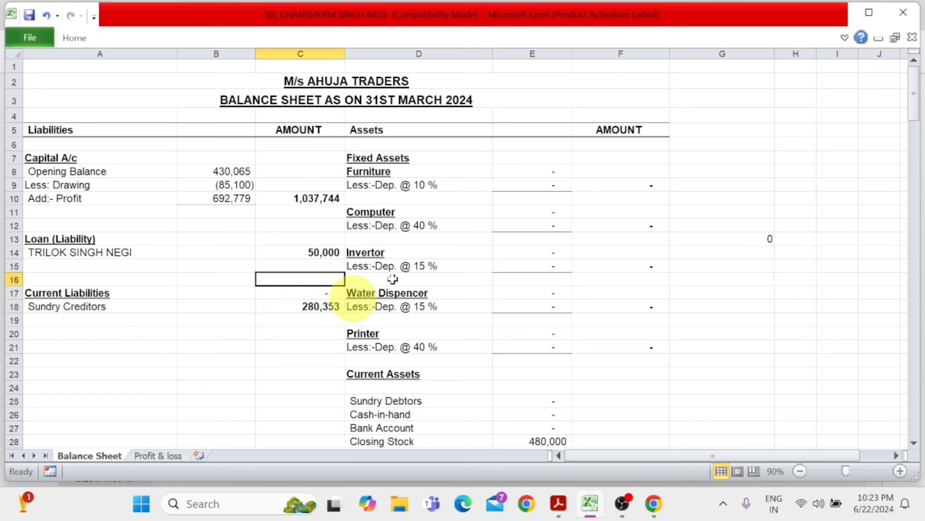
scroll(419, 232, "down", 3)
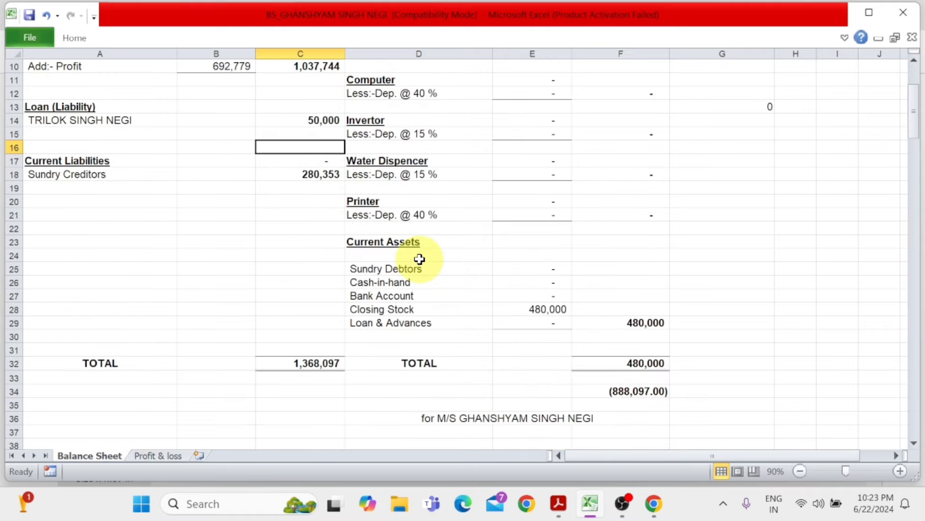
Enter 39285 as the Furniture amount under Fixed Assets in the balance sheet
scroll(417, 259, "up", 3)
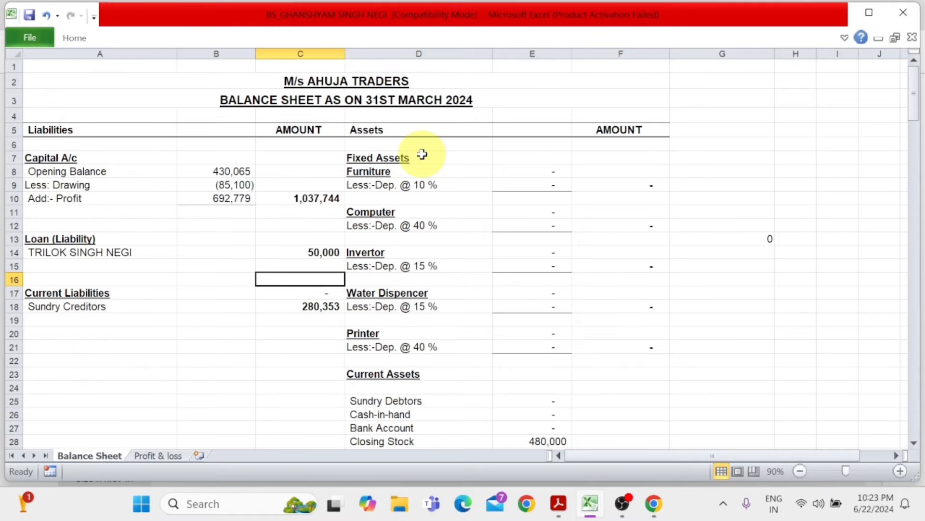
left_click(424, 153)
left_click(414, 171)
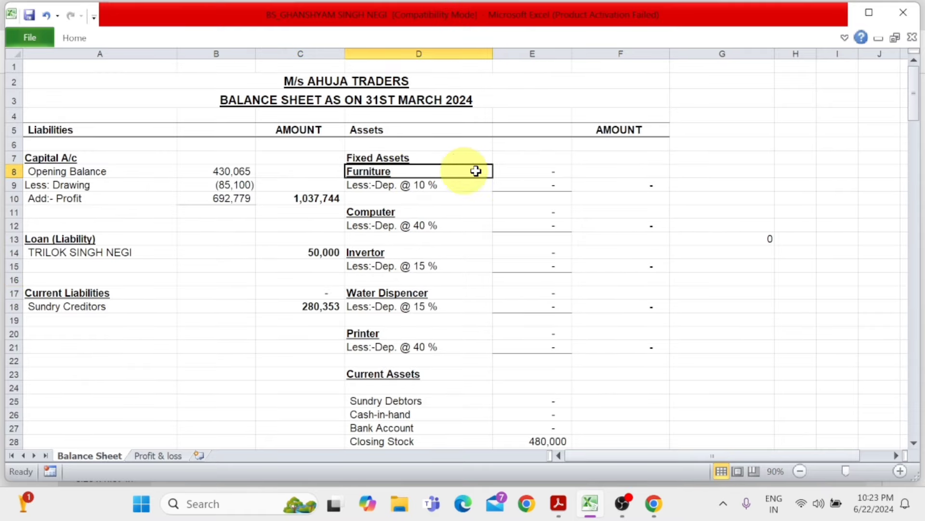
left_click(526, 171)
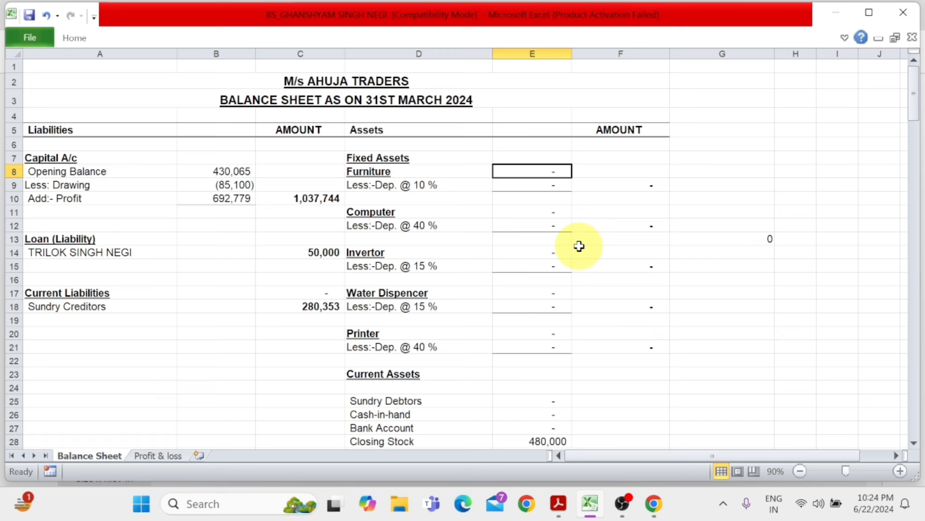
type("39285")
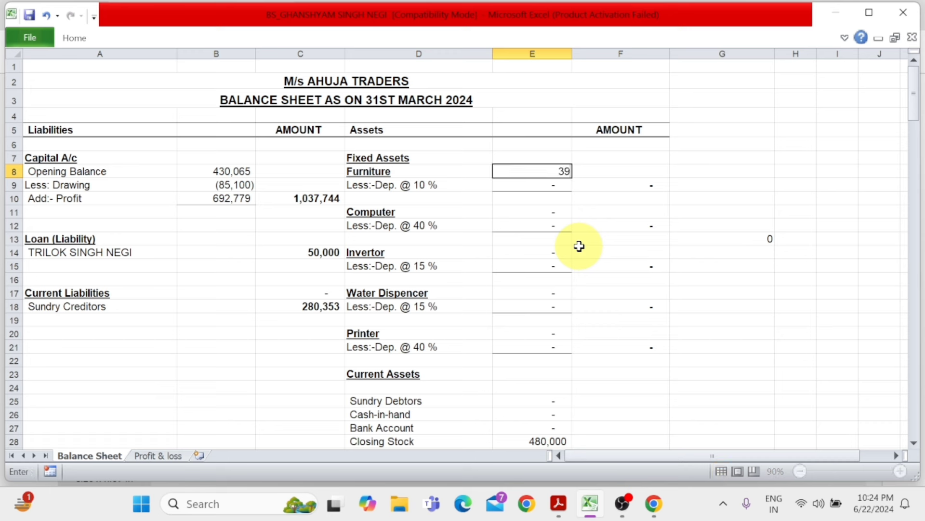
key("Return")
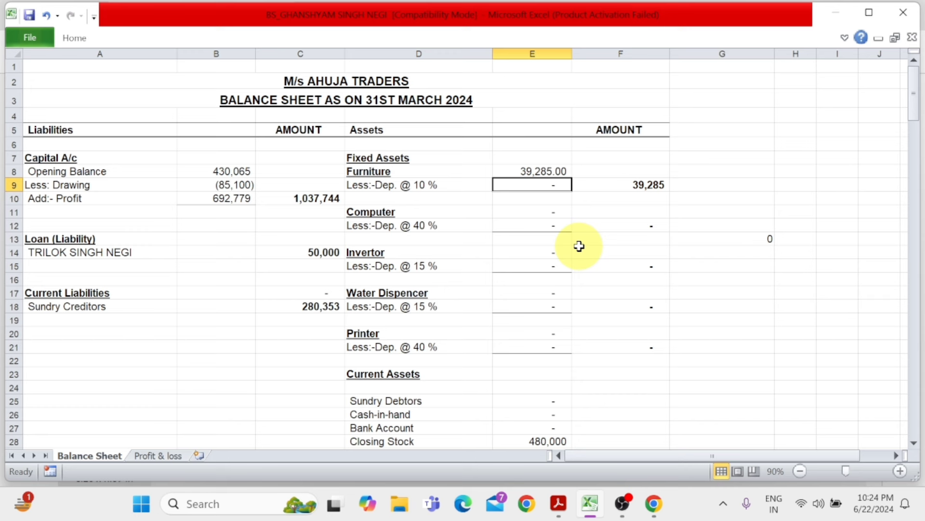
Calculate the 10 % depreciation on Furniture in cell E9 with the formula =E8*10/100
left_click(563, 176)
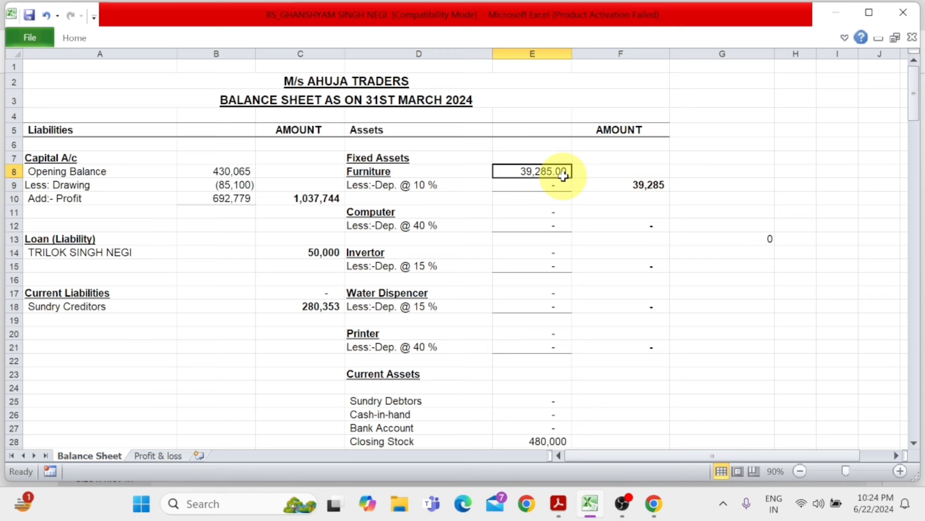
left_click(462, 198)
left_click(455, 184)
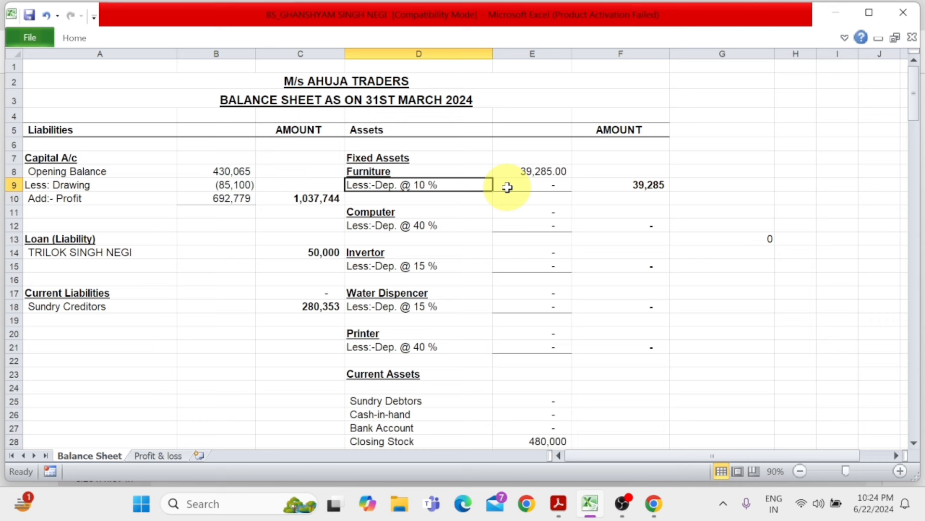
left_click(533, 173)
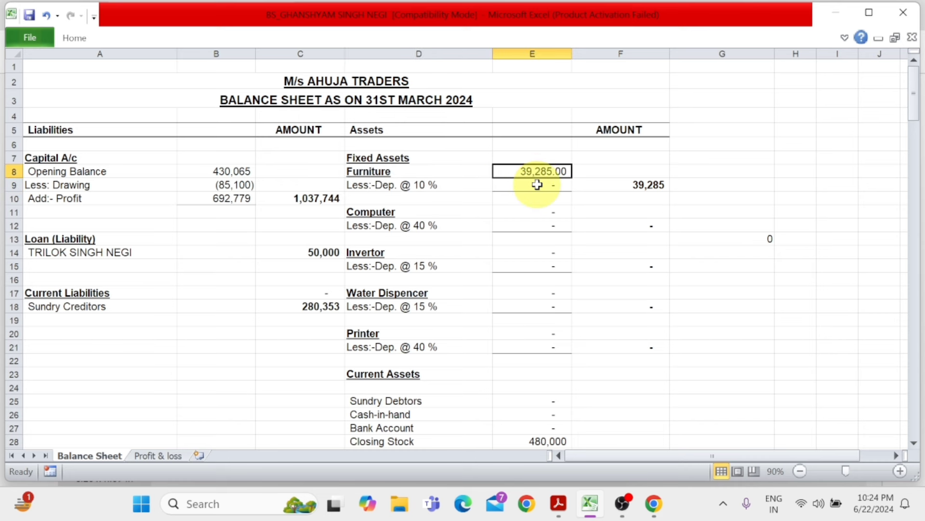
left_click(537, 184)
type("=")
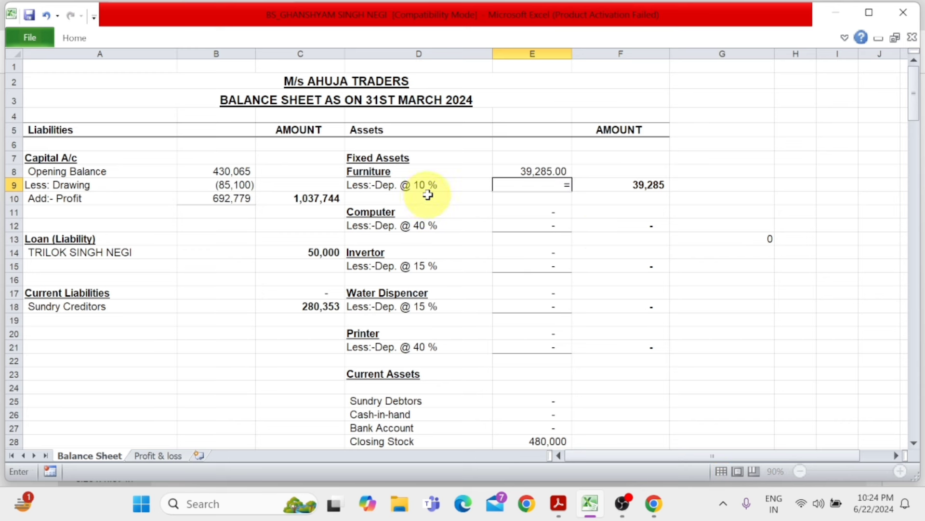
type("=")
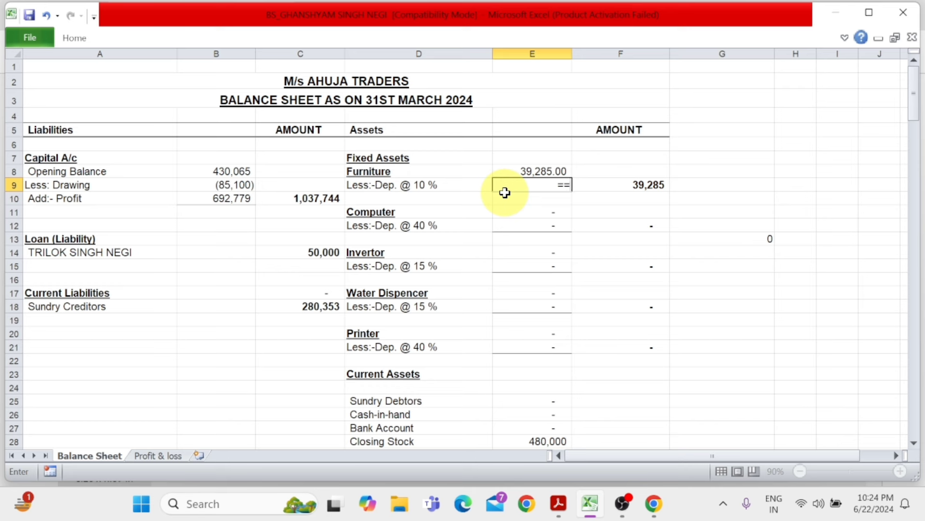
key("BackSpace")
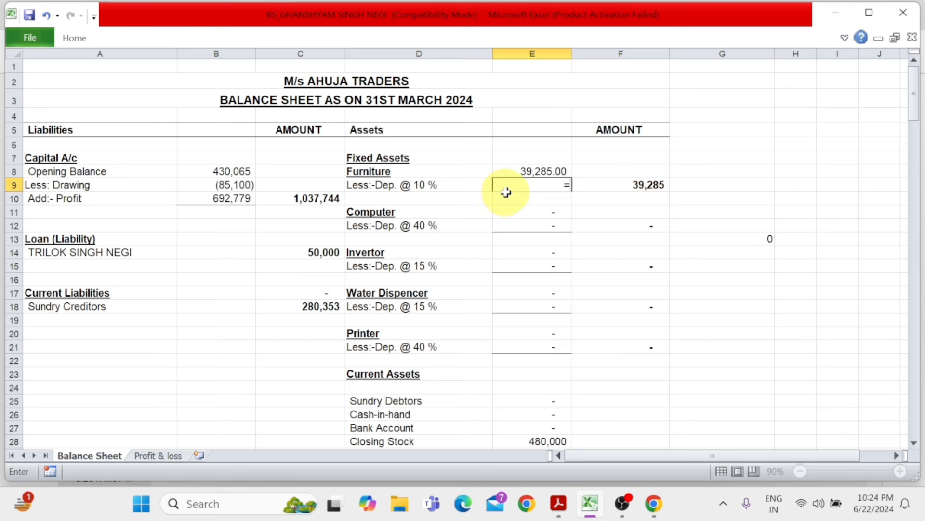
left_click(534, 172)
type("*10/100")
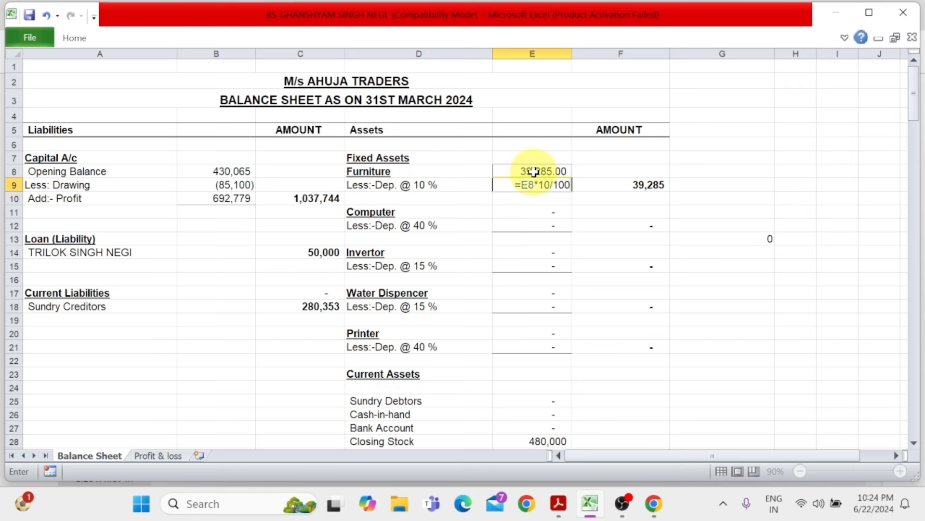
key("Return")
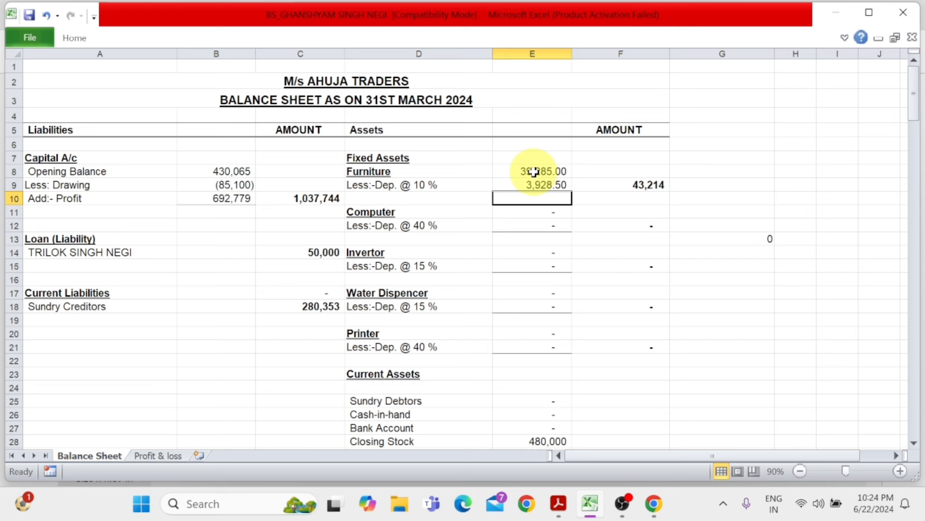
Make the Furniture depreciation formula in E9 negative so that it is deducted from the asset's value
left_click(534, 184)
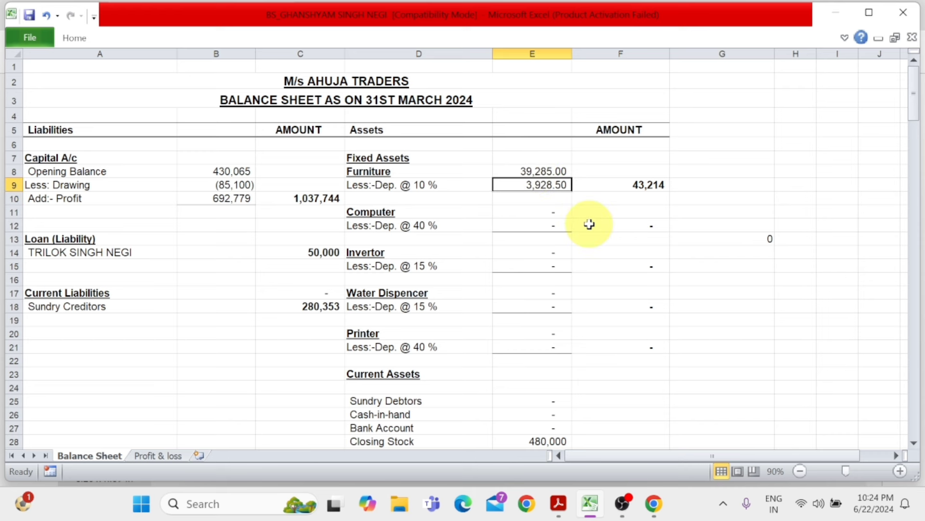
key("F2")
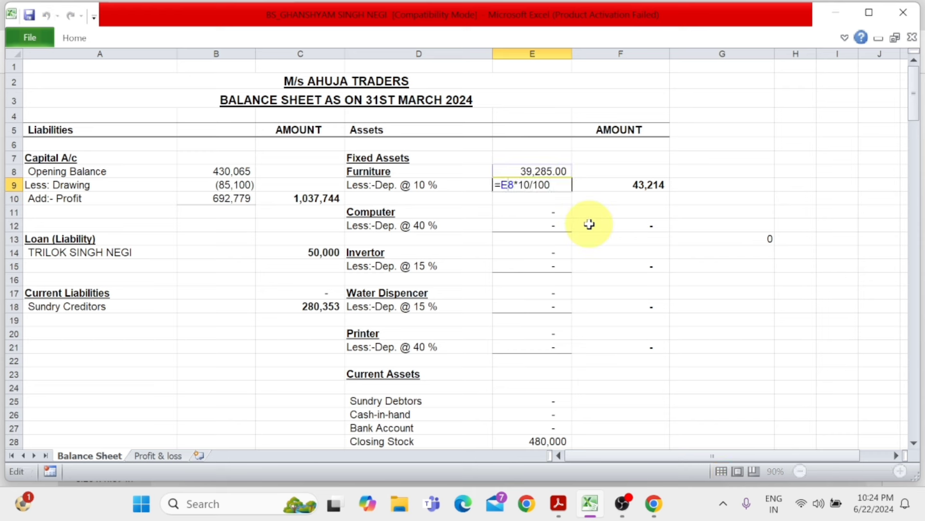
type("-")
key("Return")
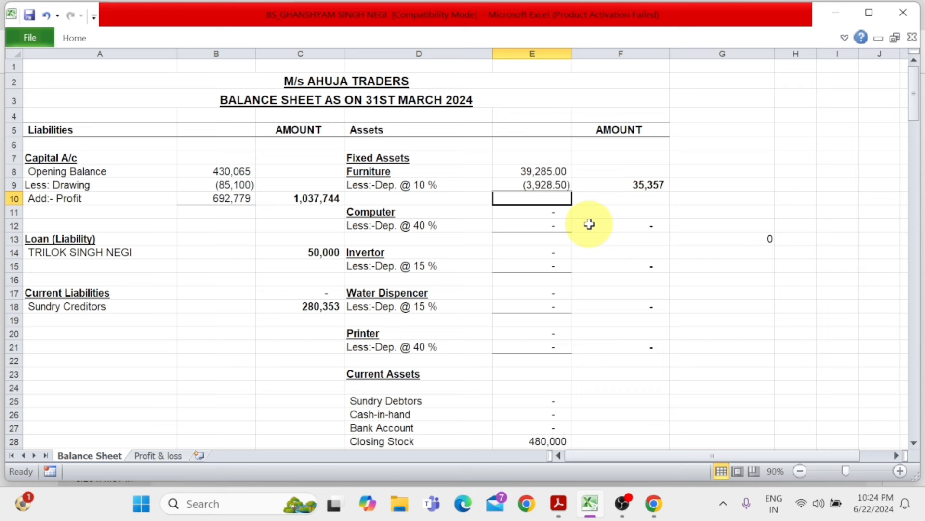
key("Up")
left_click(557, 173)
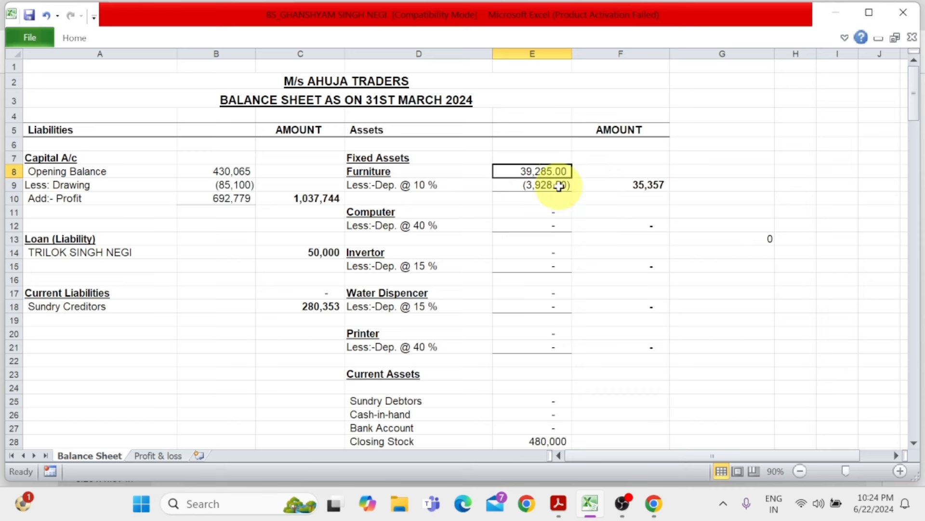
left_click(561, 185)
left_click(619, 189)
Enter 65000 as the Computer amount under Fixed Assets
left_click(555, 217)
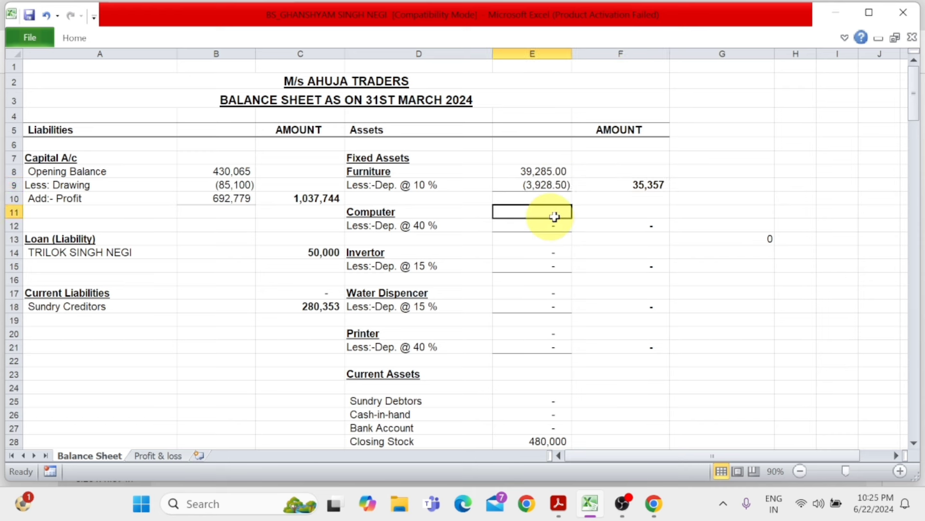
type("65000")
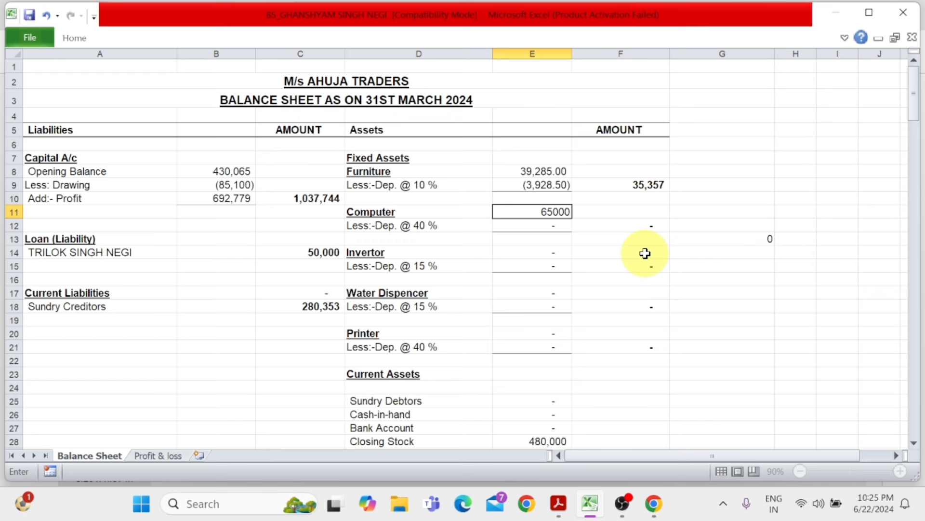
key("Return")
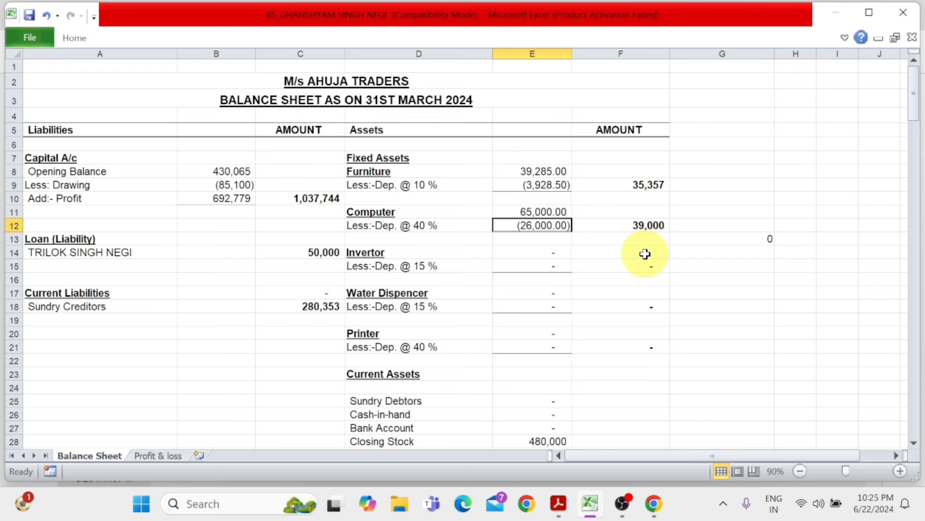
Check the Computer's 40 % depreciation against its opening amount
left_click(388, 212)
left_click(402, 227)
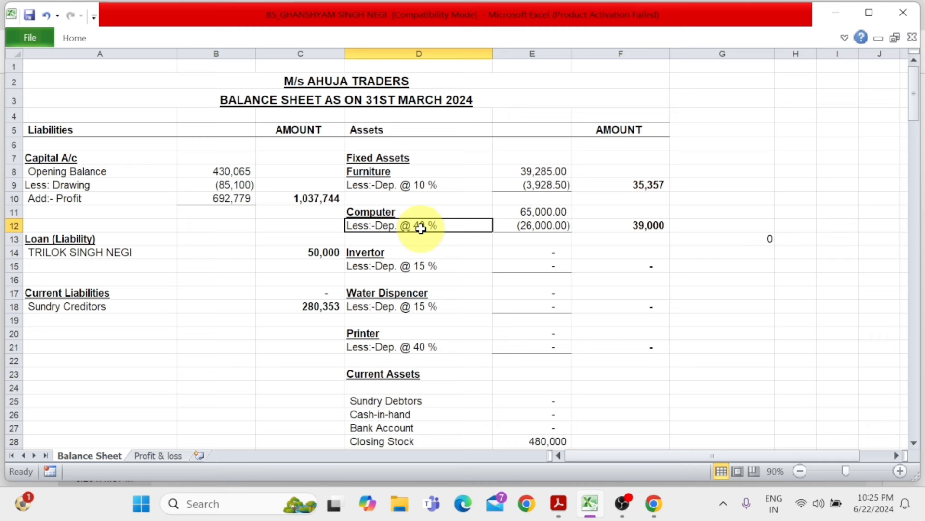
left_click(536, 211)
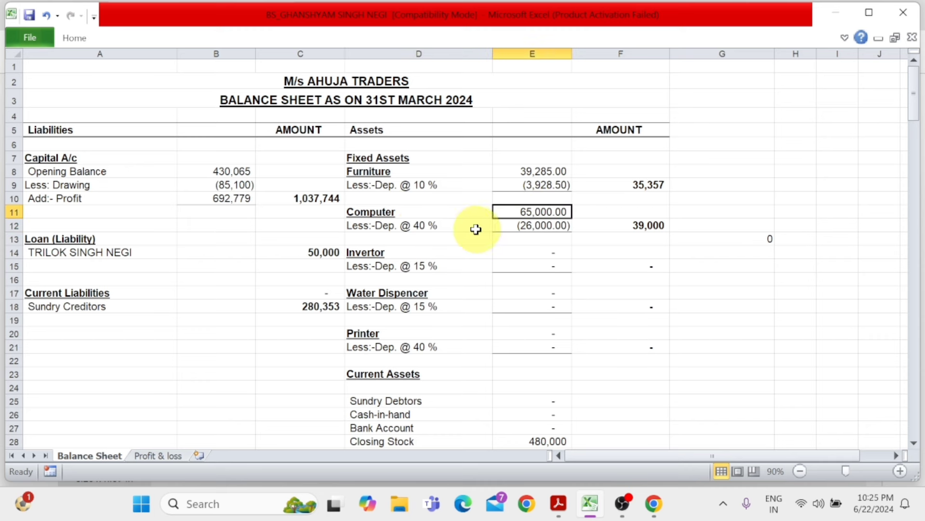
left_click(529, 227)
left_click(533, 210)
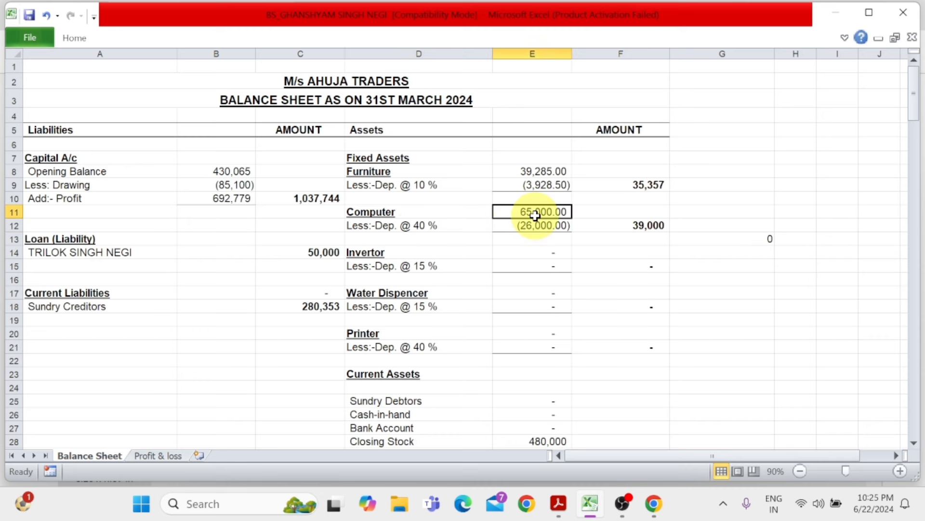
left_click(538, 226)
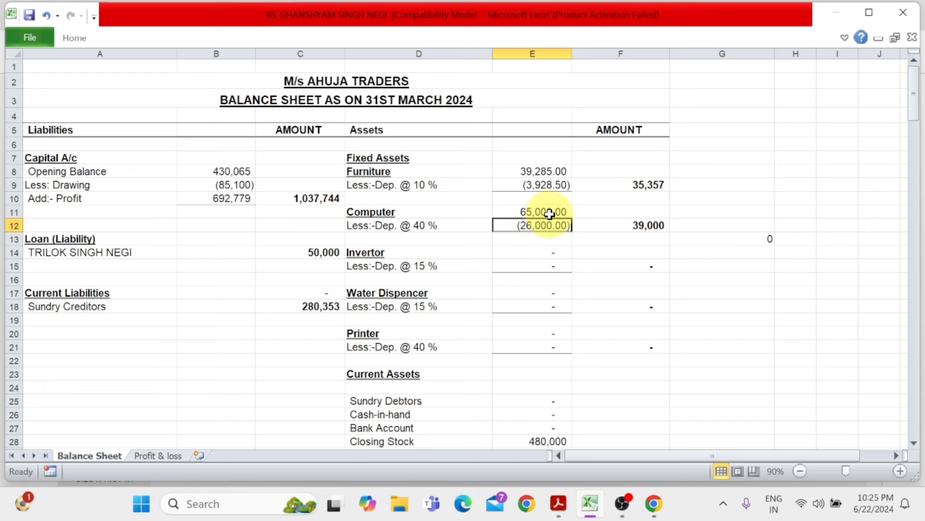
left_click(548, 212)
left_click(541, 224)
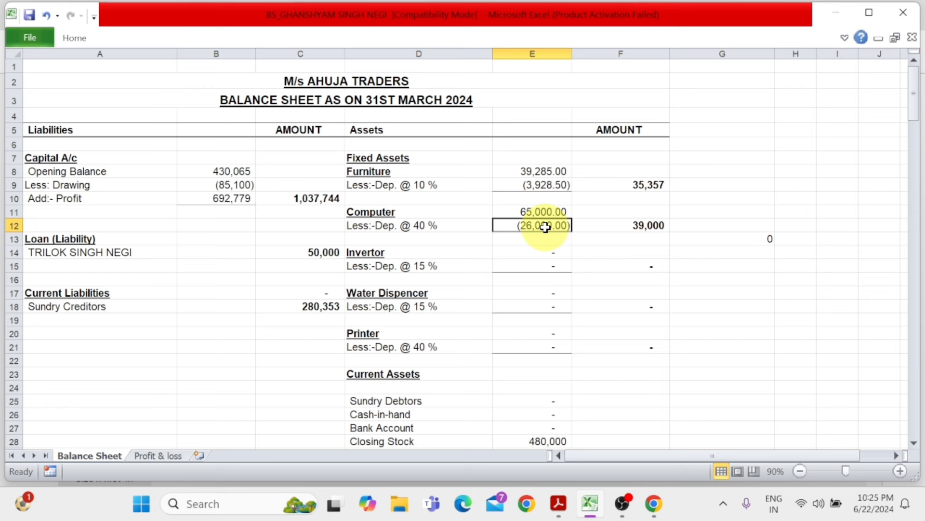
Enter 15000 as the Invertor amount under Fixed Assets and check its 15 % depreciation
left_click(531, 252)
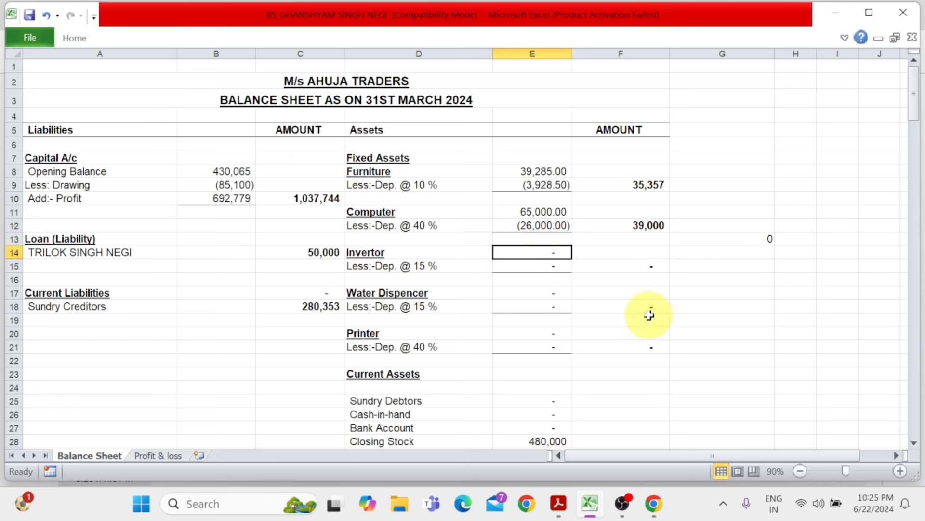
type("15000")
key("Return")
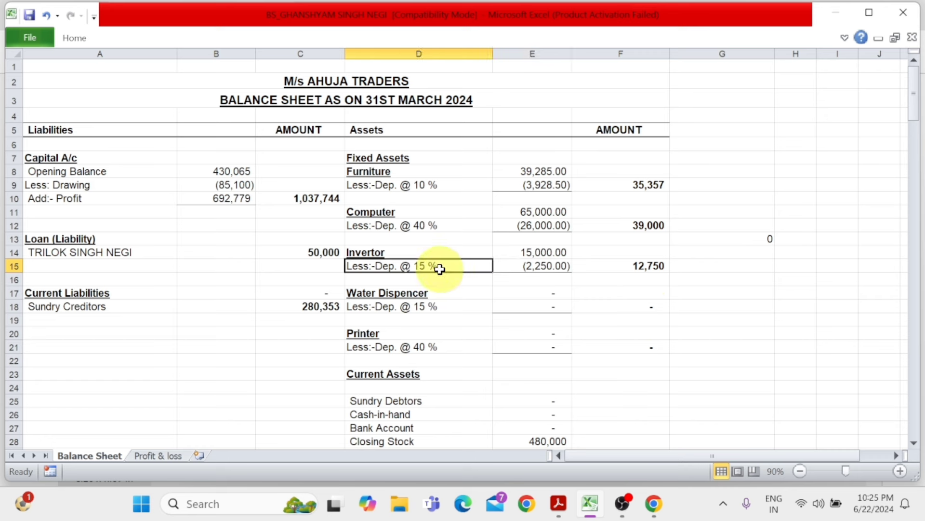
left_click(528, 266)
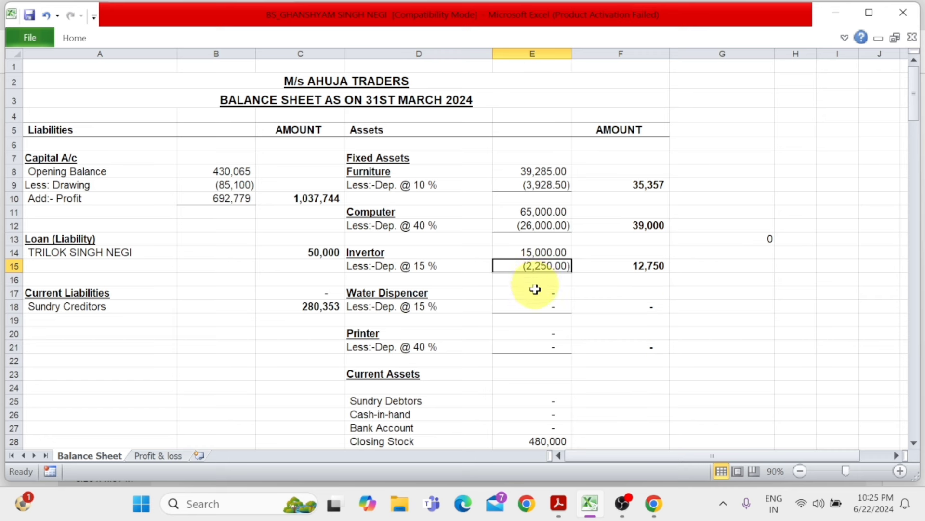
Enter 20000 as the Water Dispenser amount under Fixed Assets and check its net value
left_click(535, 292)
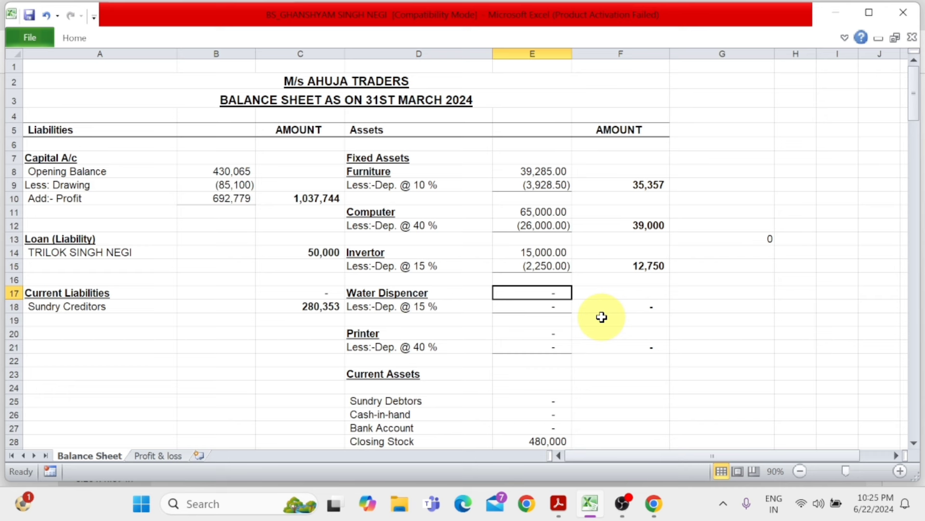
type("20000")
key("Return")
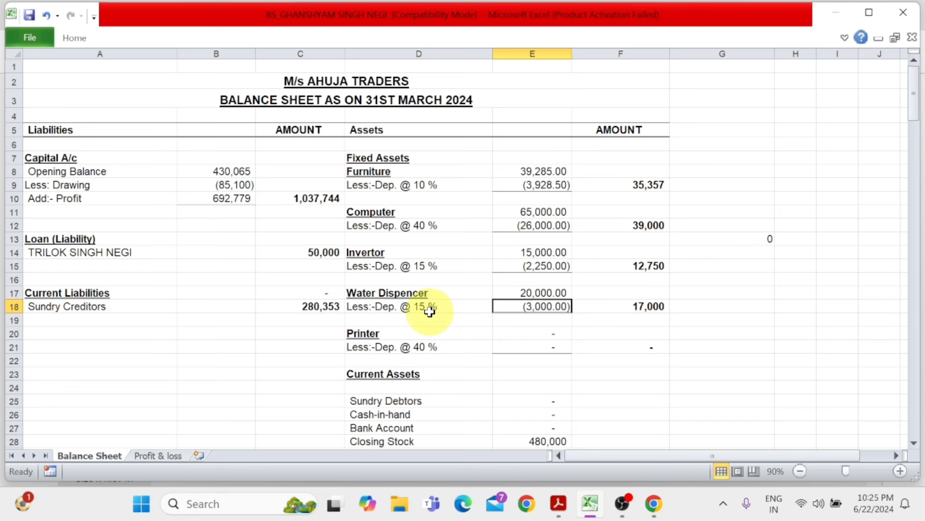
left_click(648, 311)
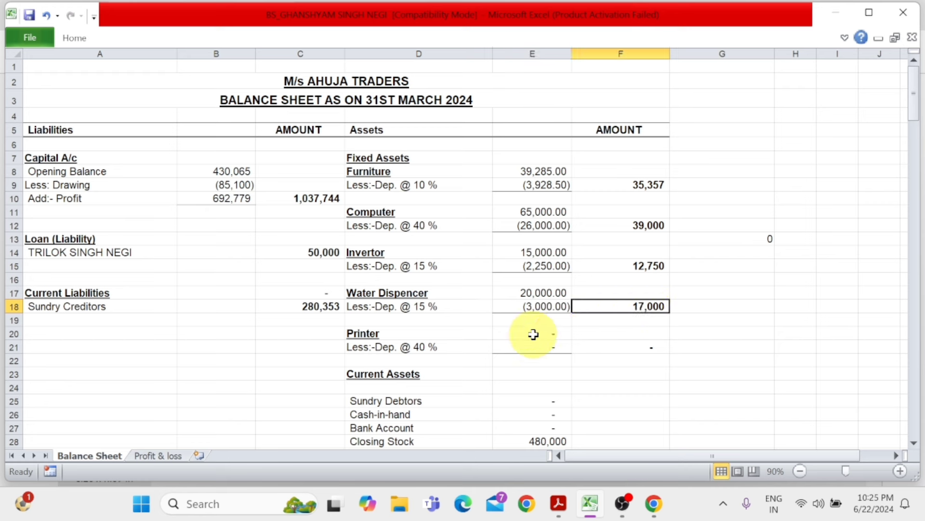
Enter 18000 as the Printer amount under Fixed Assets and check its 40 % depreciation
left_click(534, 334)
left_click(630, 310)
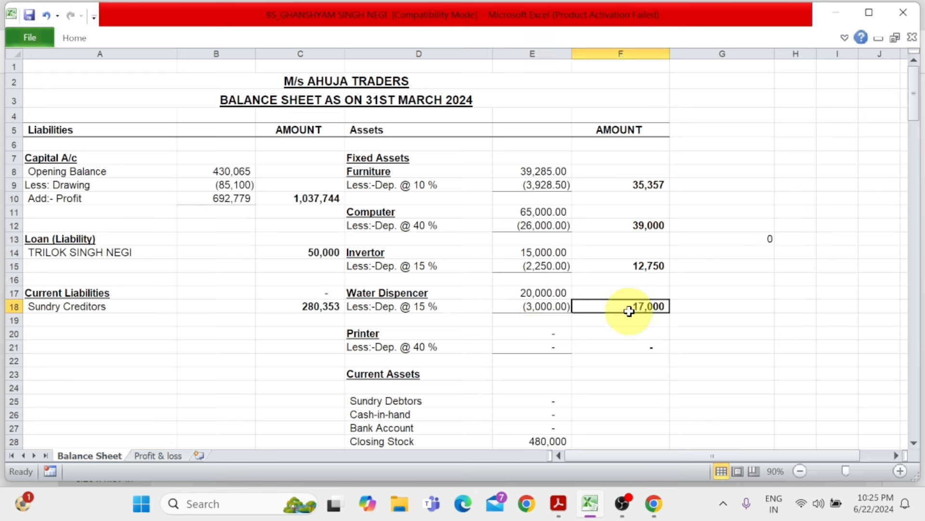
left_click(537, 335)
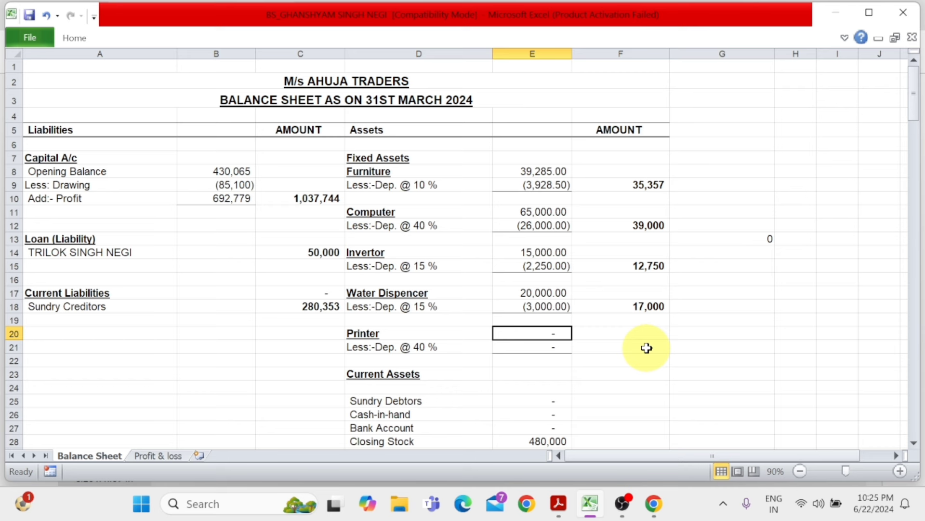
type("18000")
key("Return")
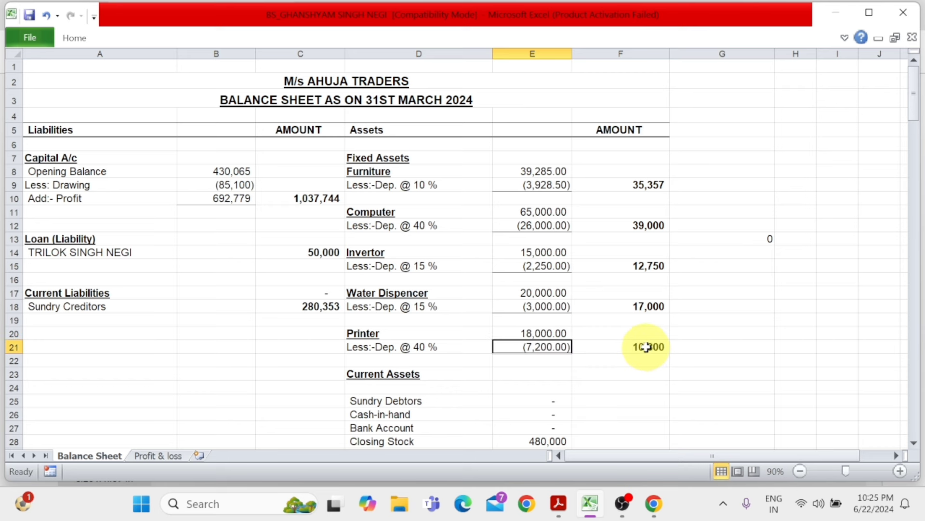
left_click(430, 348)
left_click(534, 348)
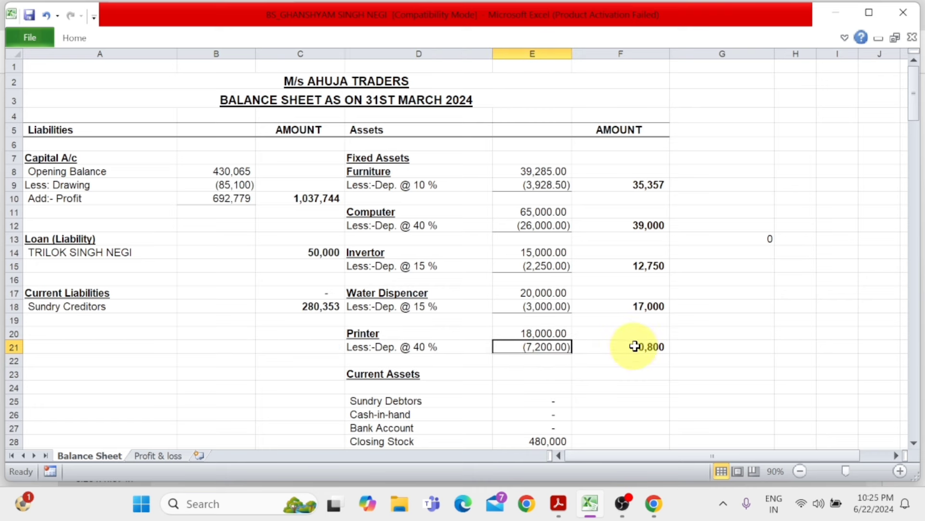
Enter 488381 as the Sundry Debtors amount under Current Assets in the Balance Sheet
left_click(635, 346)
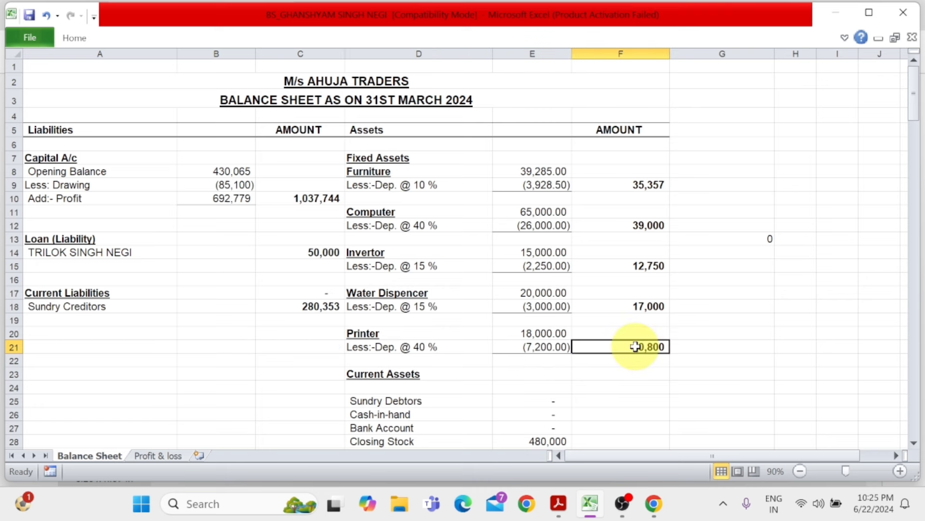
scroll(635, 347, "down", 2)
left_click(452, 314)
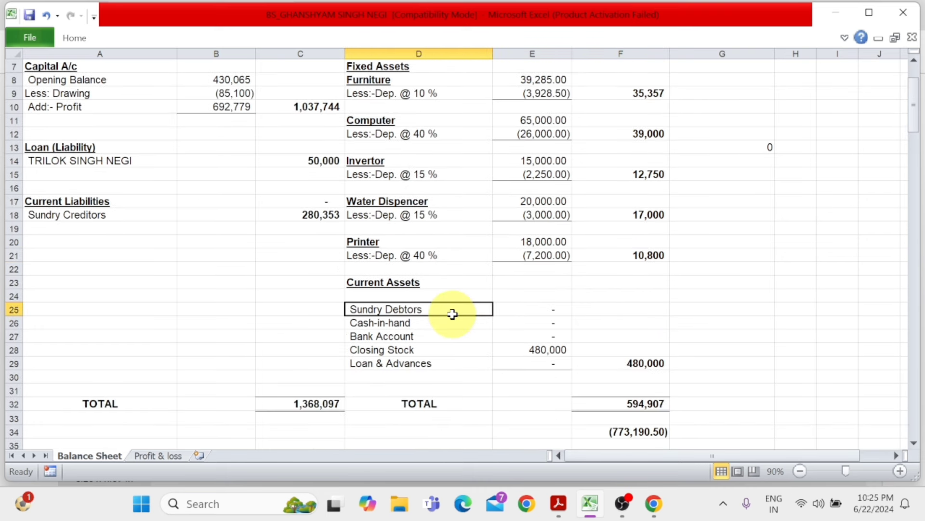
left_click(544, 314)
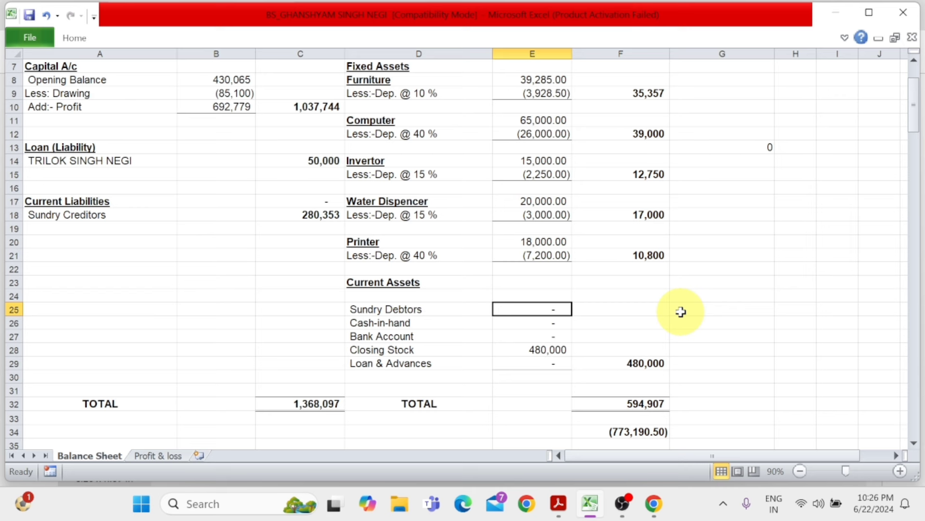
type("488")
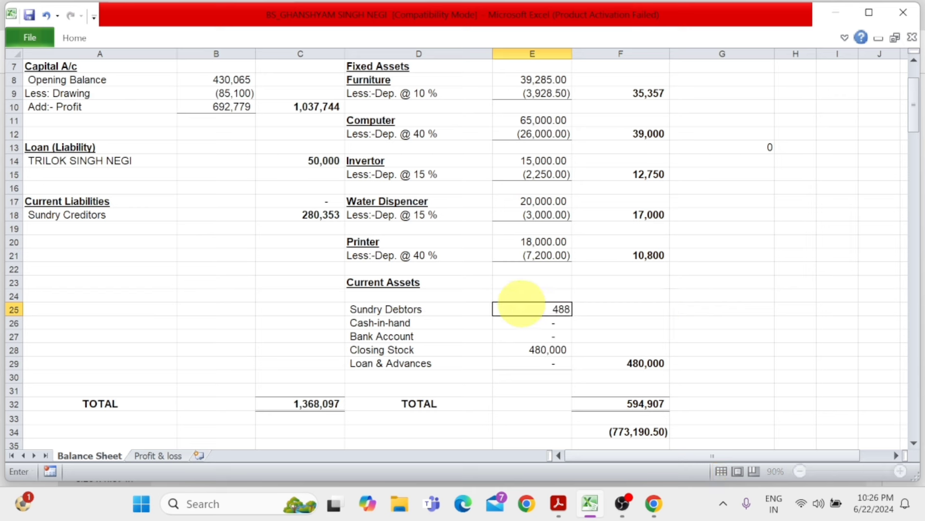
type(",381")
key("Return")
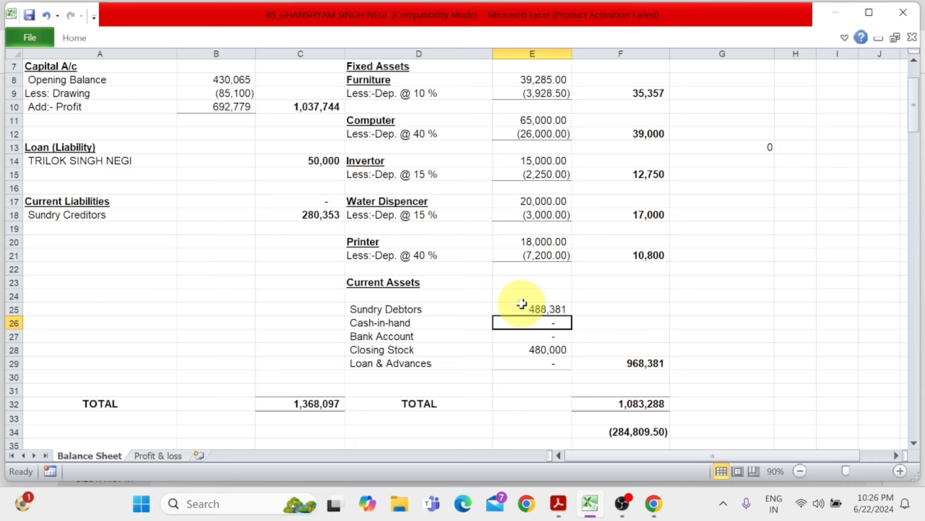
Enter 95950 as the Cash-in-hand amount and 41481 as the Bank Account amount under Current Assets
type("95,950")
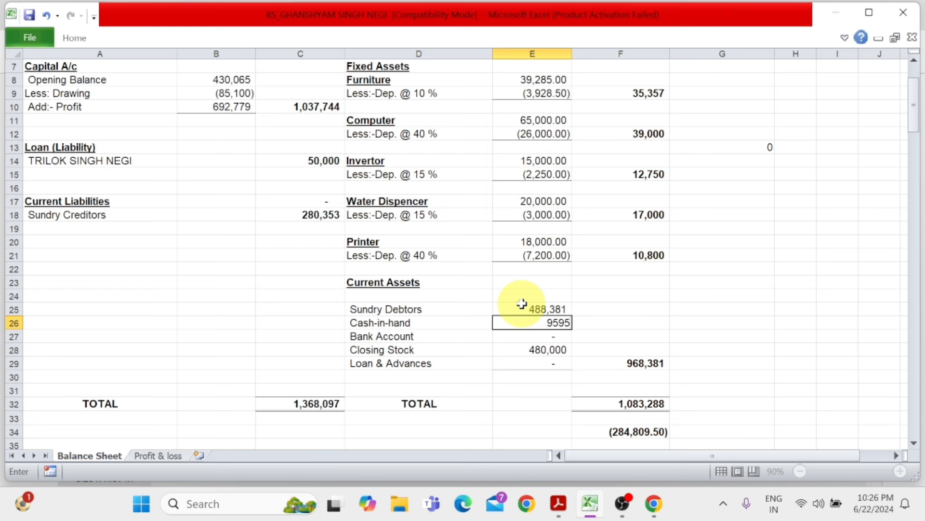
key("Return")
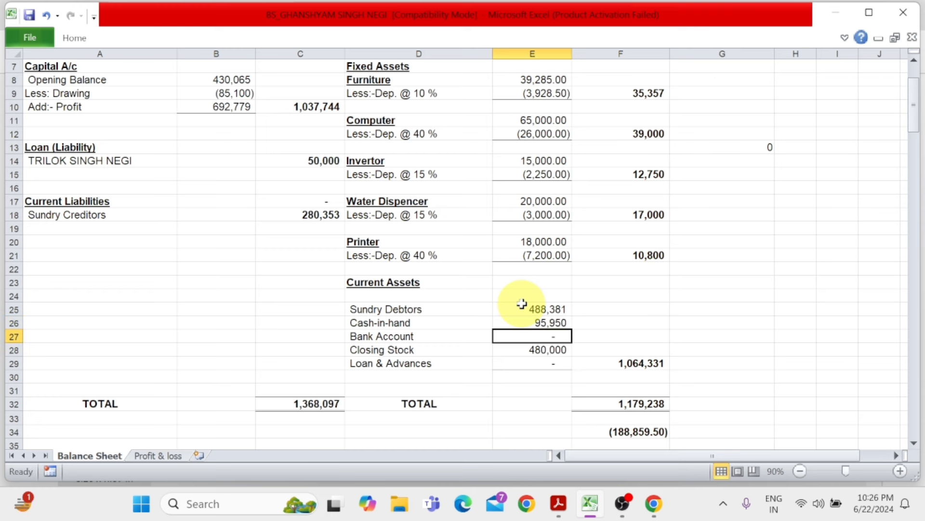
scroll(522, 303, "up", 2)
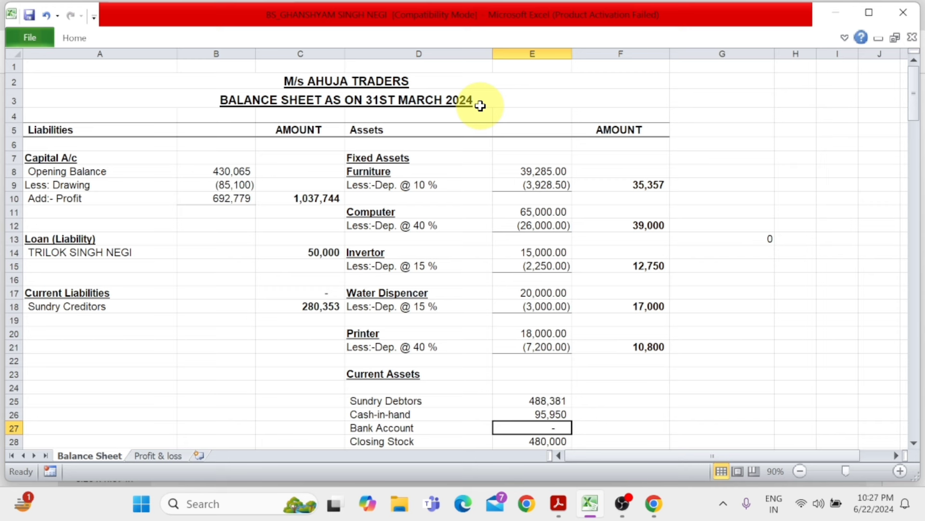
type("41,48")
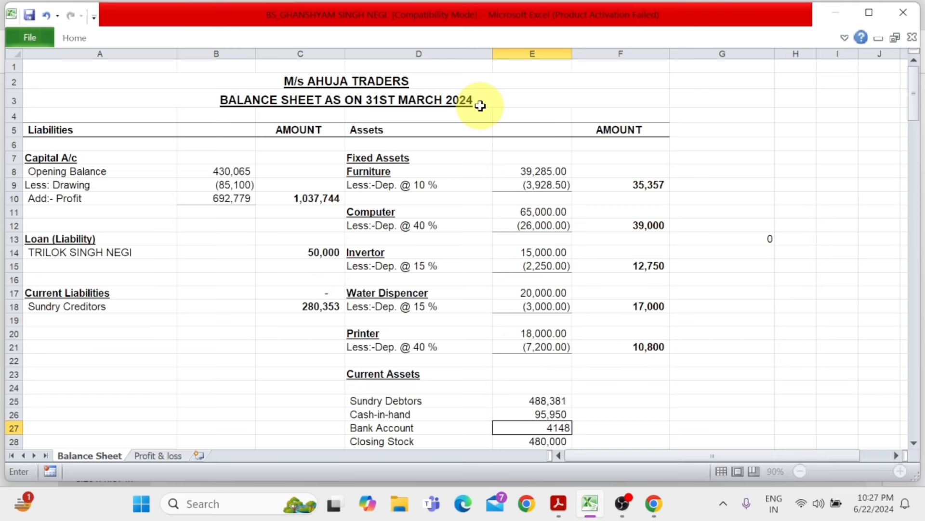
type("1")
key("Return")
Check the Closing Stock amount and enter 105000 as the Loan & Advances amount under Current Assets
scroll(479, 104, "down", 1)
left_click(434, 393)
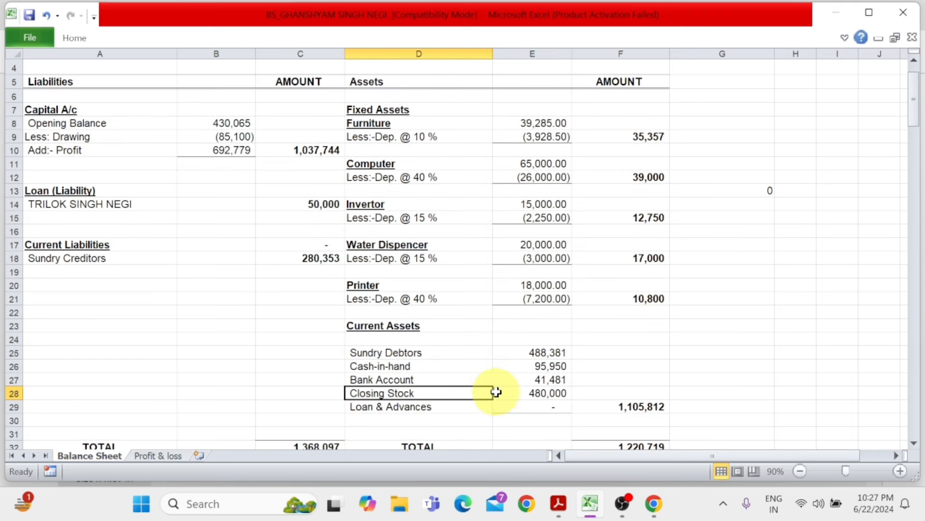
left_click(538, 396)
key("Down")
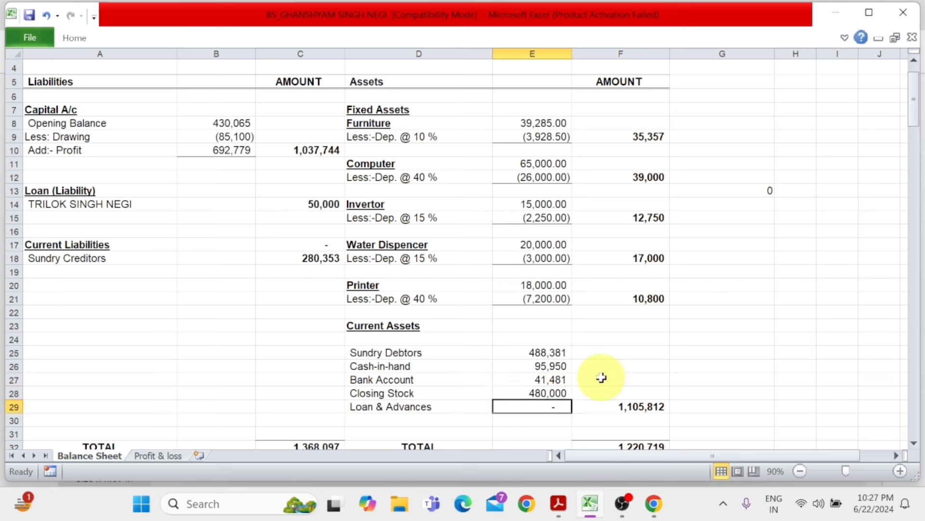
left_click(407, 405)
left_click(548, 406)
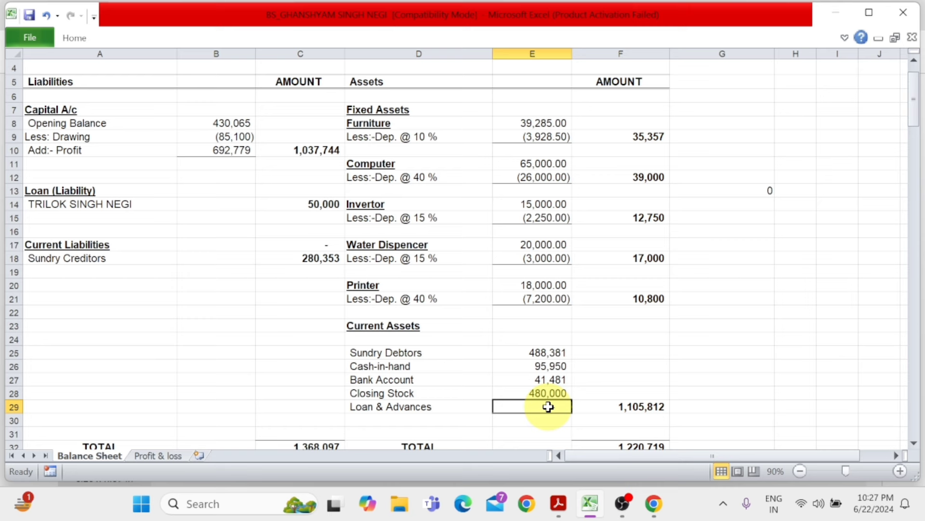
type("105000")
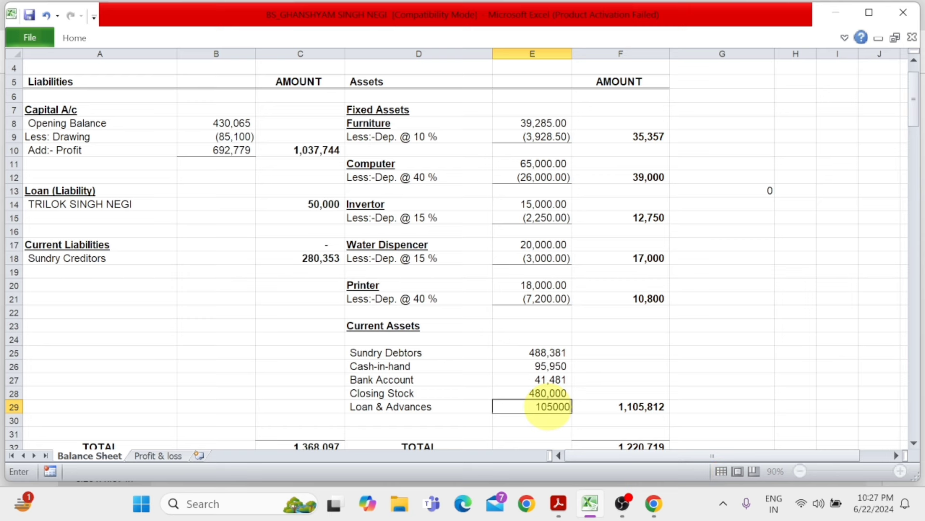
key("Return")
Total the depreciation of all fixed assets in Balance Sheet cell G13 with the formula =3929+26000+2250+3000+7200
left_click(158, 456)
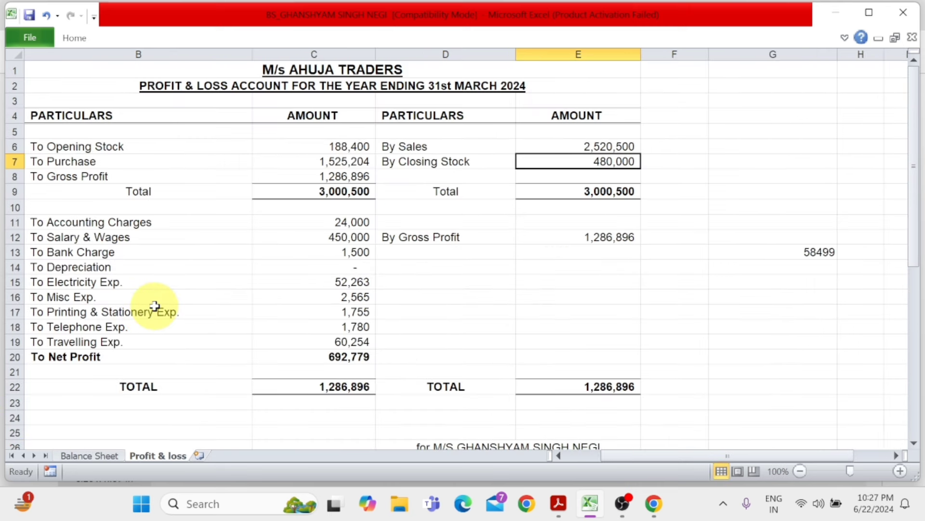
left_click(105, 268)
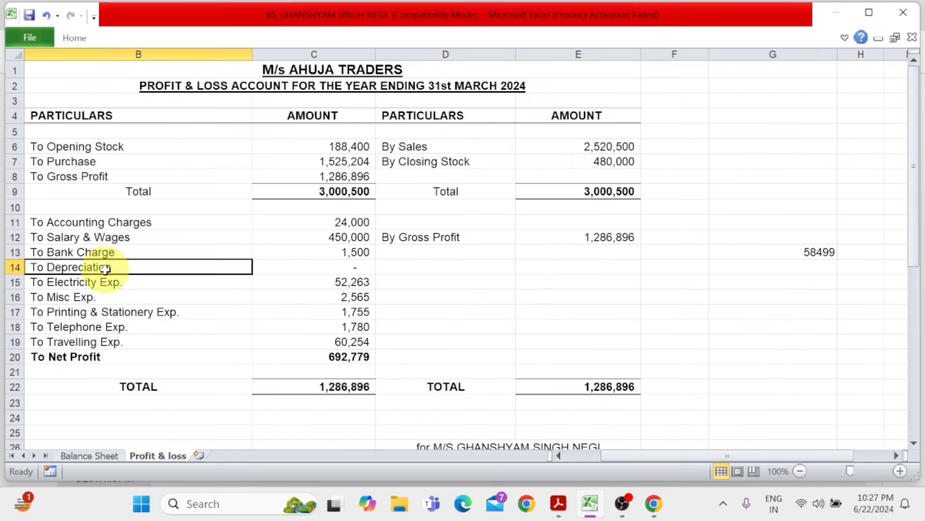
left_click(335, 268)
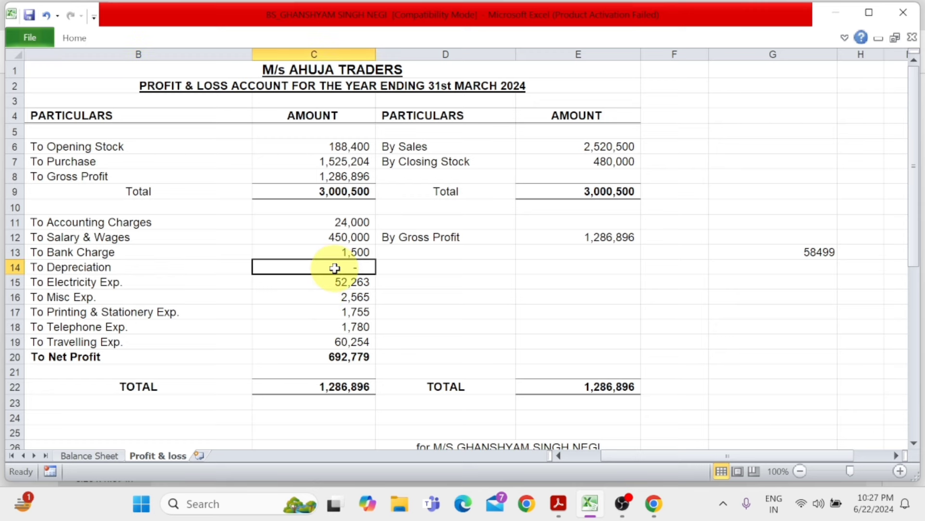
left_click(90, 455)
left_click(758, 236)
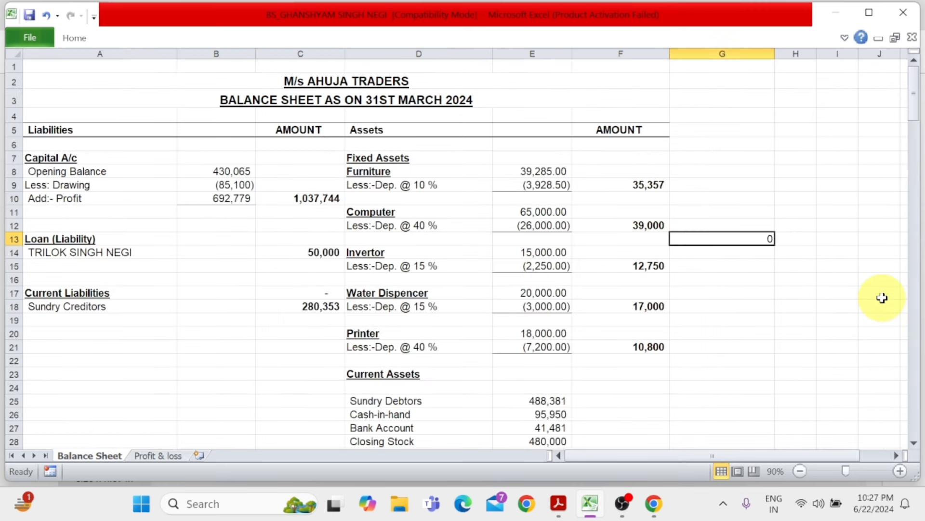
type("=")
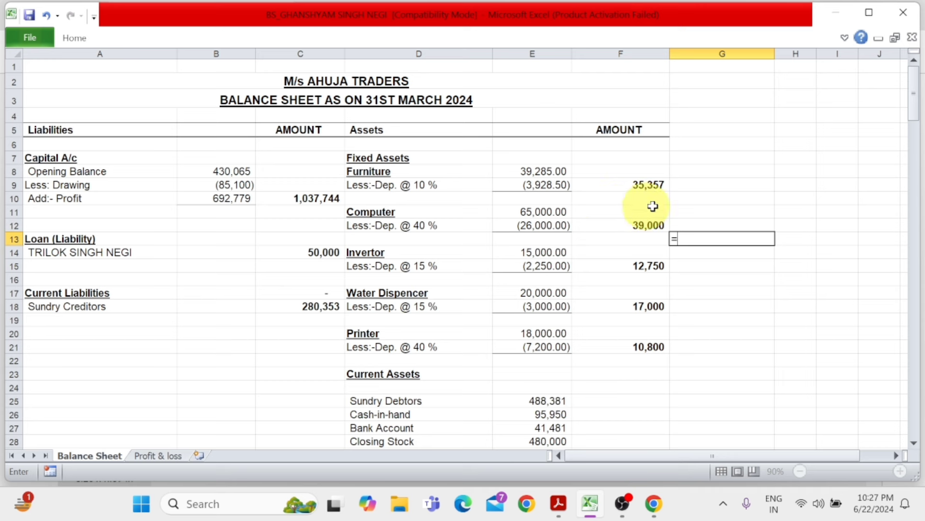
type("39")
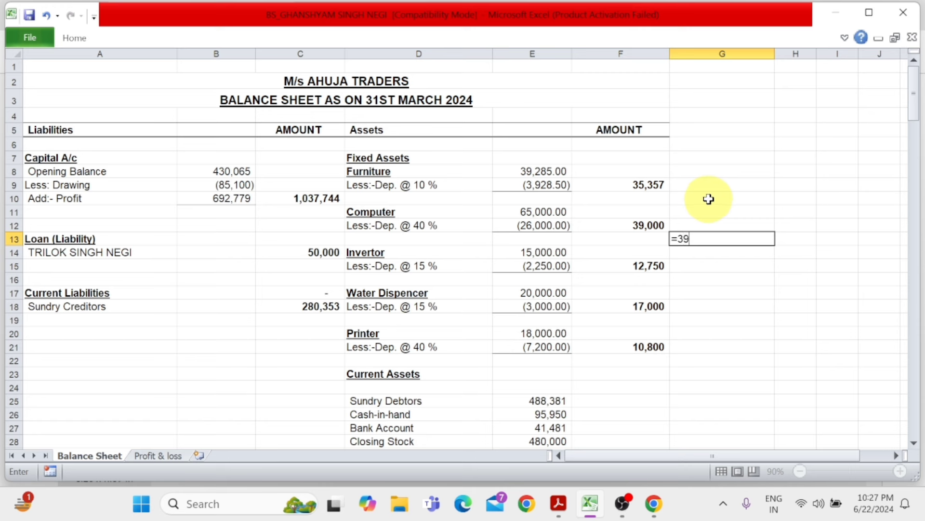
type("29+")
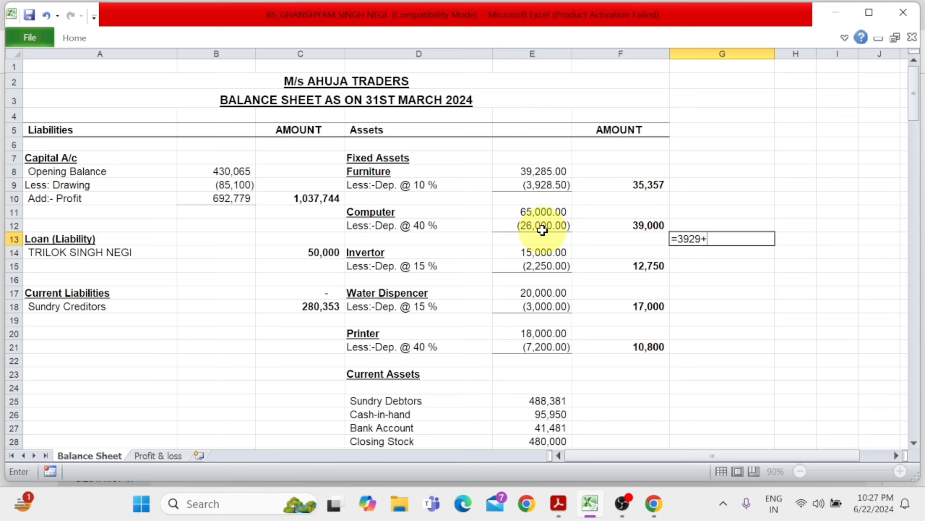
type("26000+")
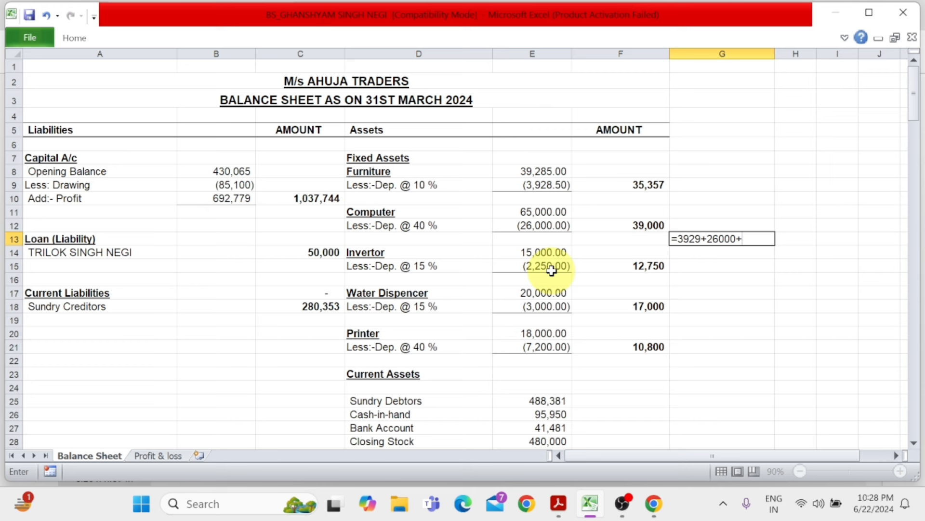
type("2250+")
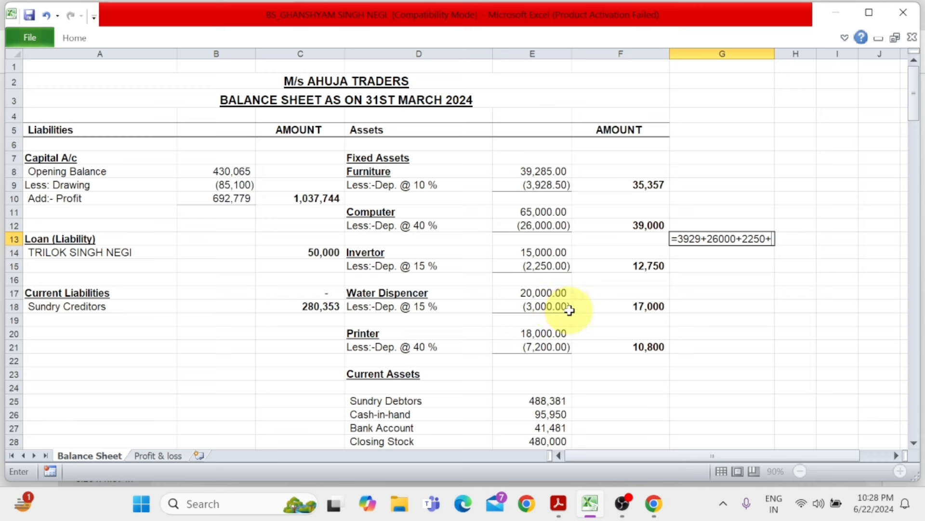
type("3000+")
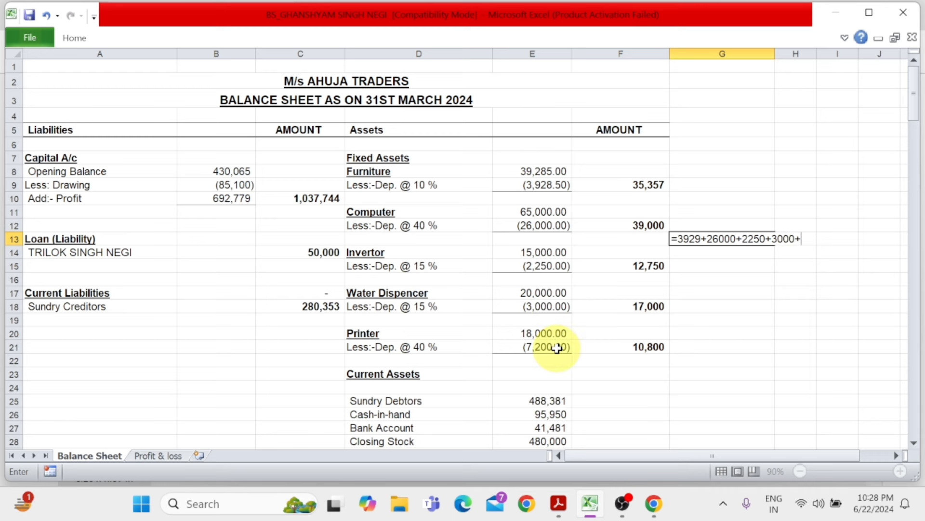
type("7200")
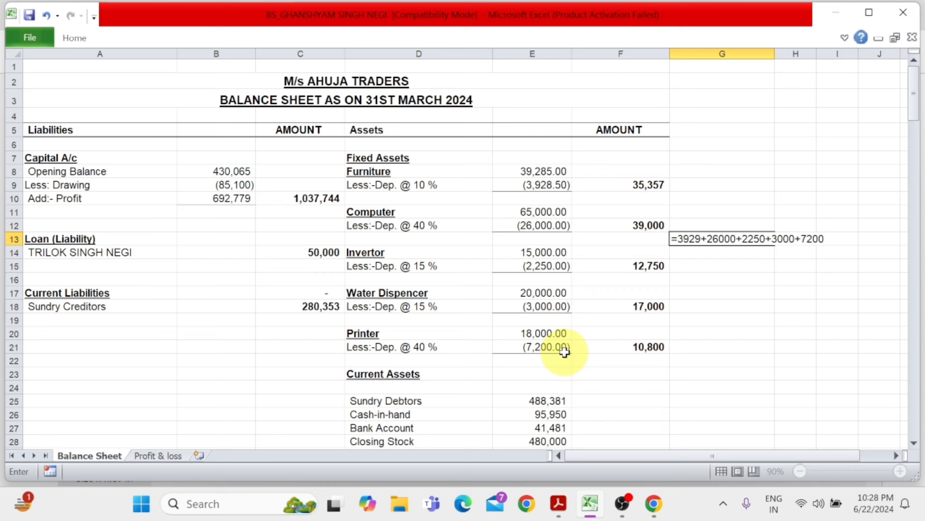
key("Return")
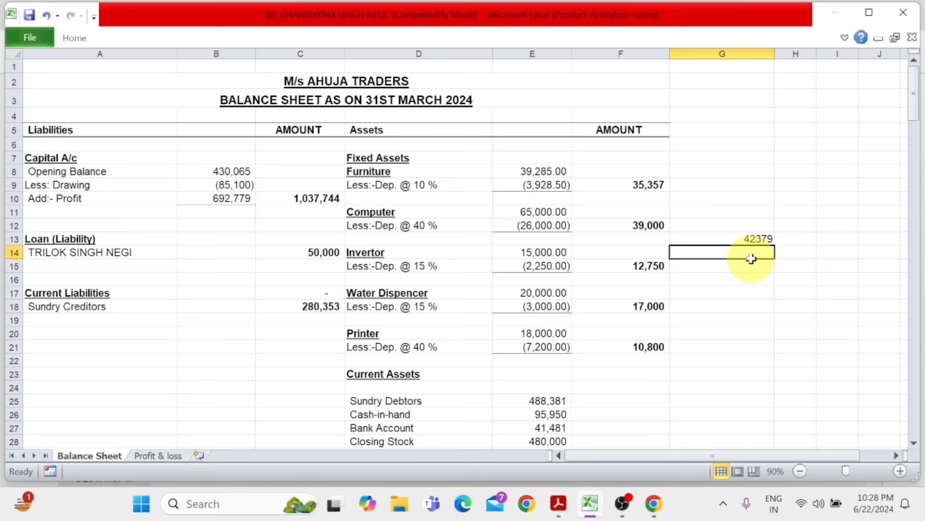
Link the To Depreciation amount in the Profit & loss sheet to the depreciation total in Balance Sheet cell G13
scroll(752, 258, "down", 3)
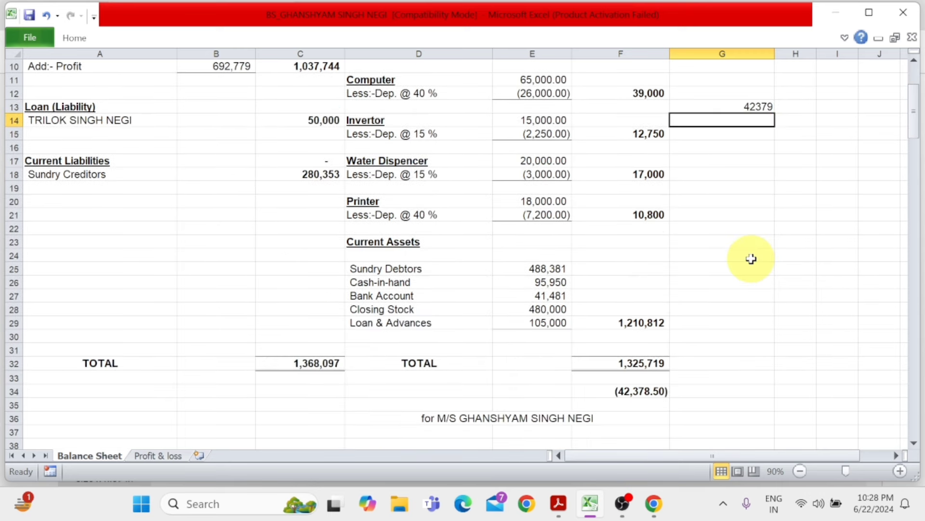
scroll(328, 359, "up", 2)
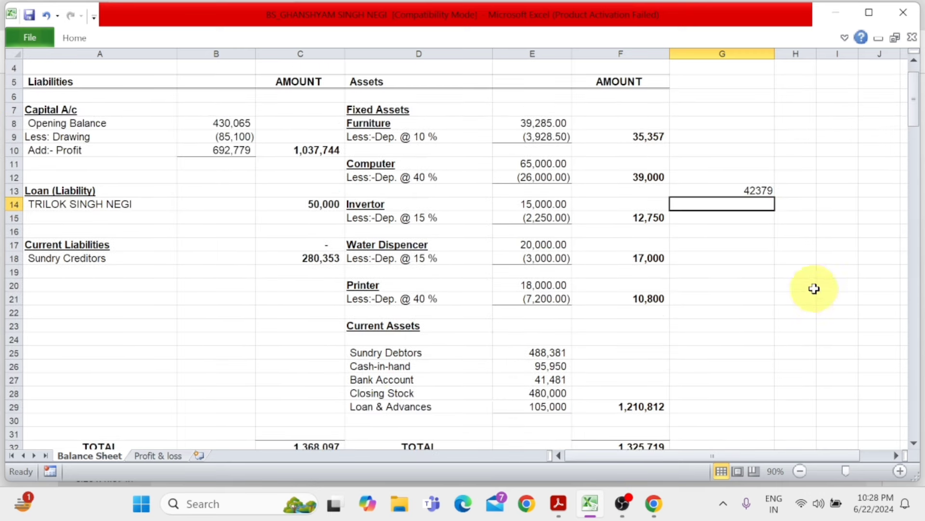
left_click(742, 192)
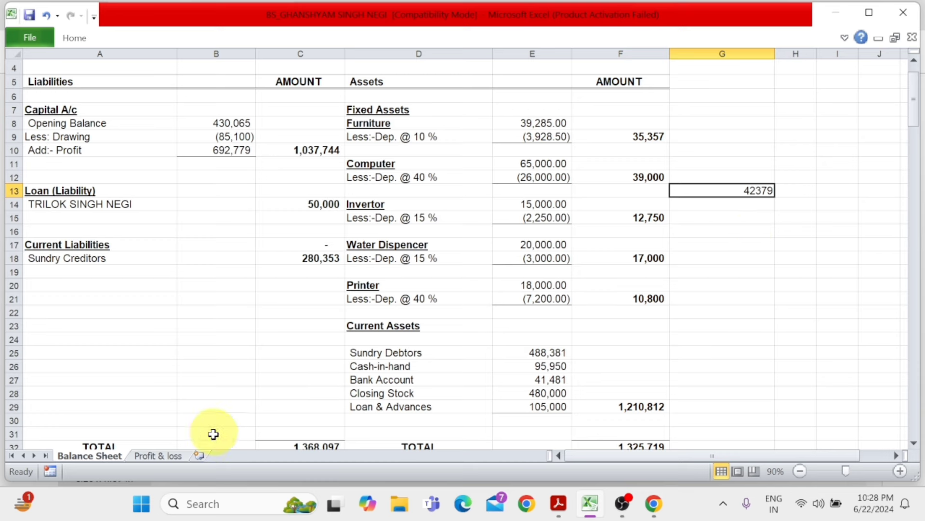
left_click(175, 455)
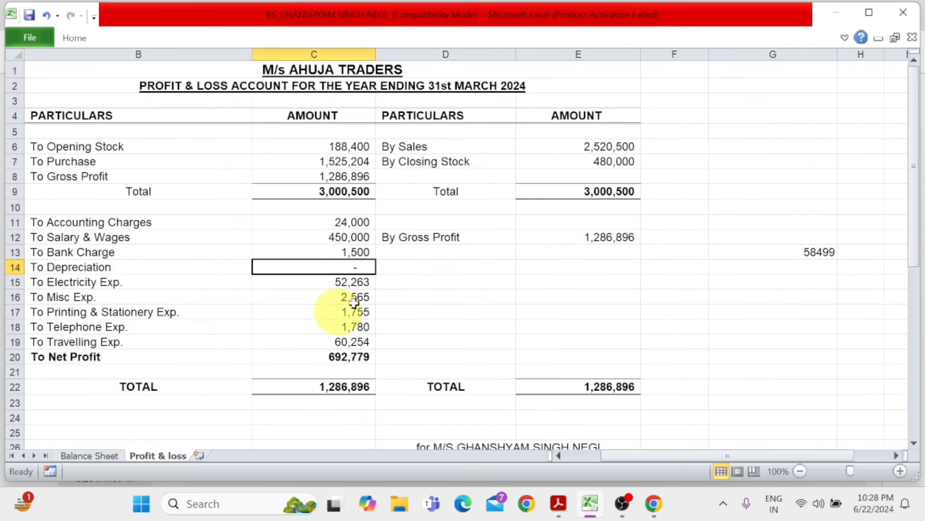
type("=")
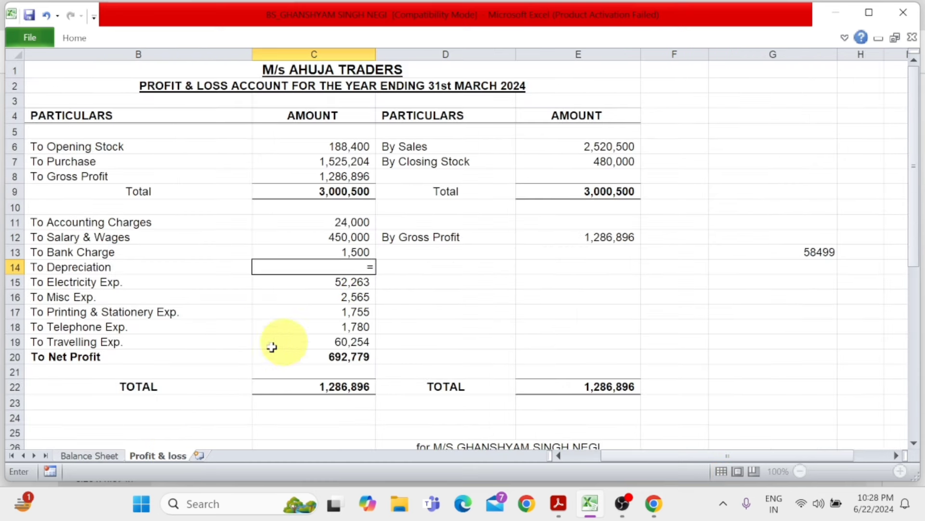
left_click(118, 456)
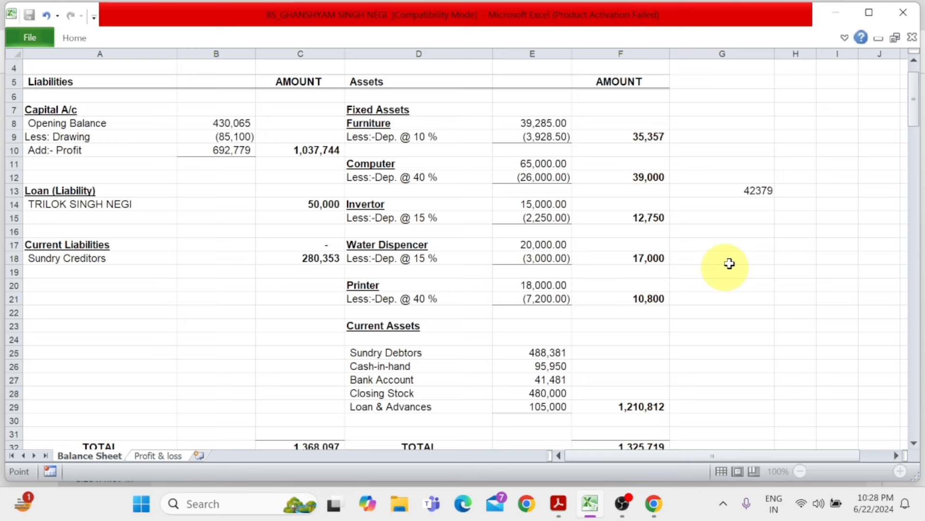
left_click(746, 191)
key("Return")
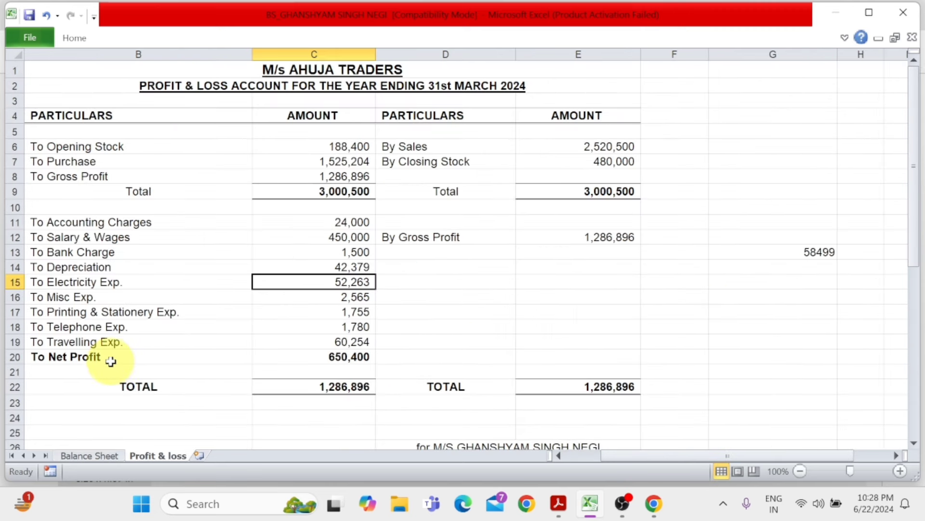
Compare the Net Profit with the section 44AD presumptive income total in ITR FORM.pdf, and review the expense amounts back in Excel
left_click(357, 356)
left_click(559, 504)
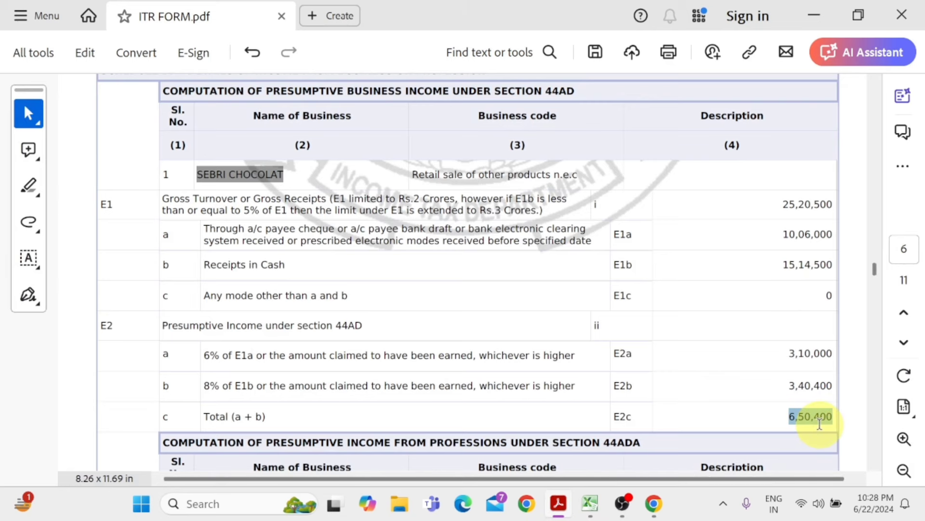
key("alt+Tab")
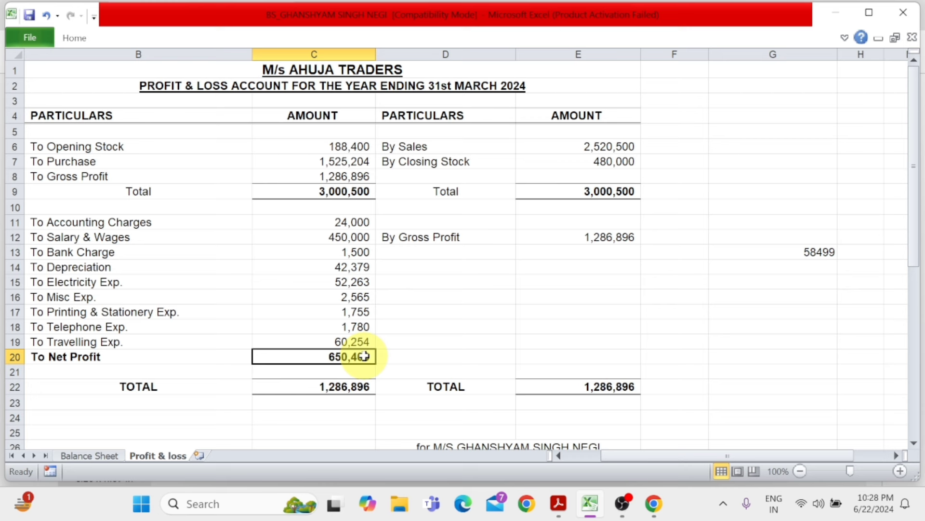
left_click(355, 222)
left_click(354, 283)
left_click(355, 312)
left_click(355, 267)
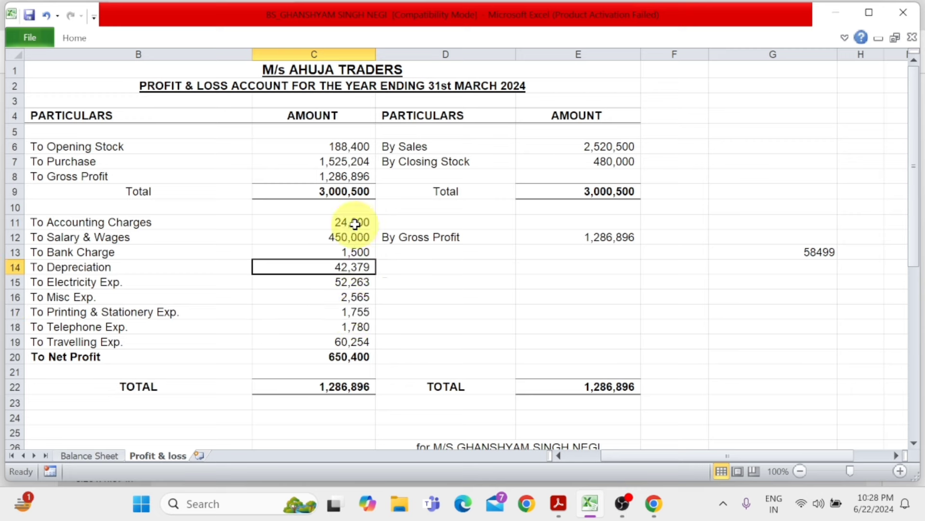
Check the Net Profit in the Profit & loss sheet and compare the liabilities and assets totals in the Balance Sheet
left_click(355, 327)
left_click(351, 355)
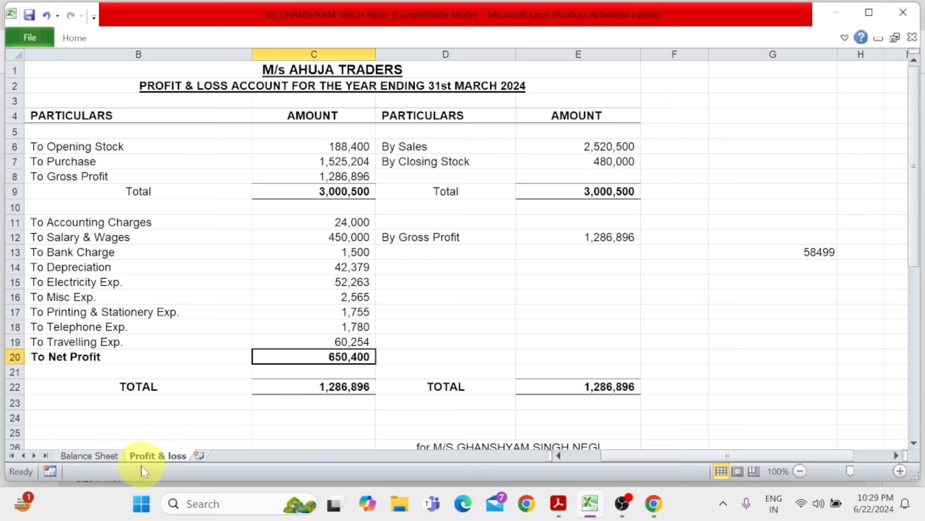
left_click(100, 453)
scroll(553, 388, "down", 1)
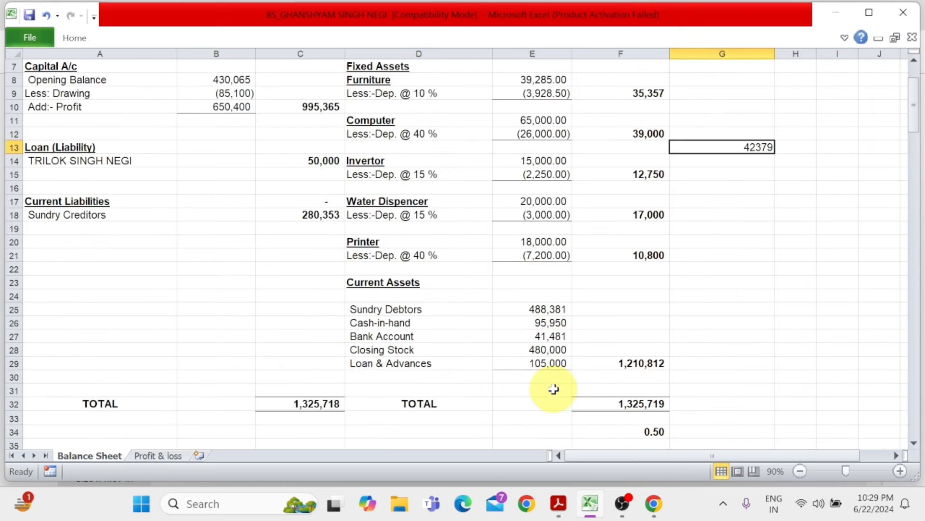
scroll(554, 389, "down", 1)
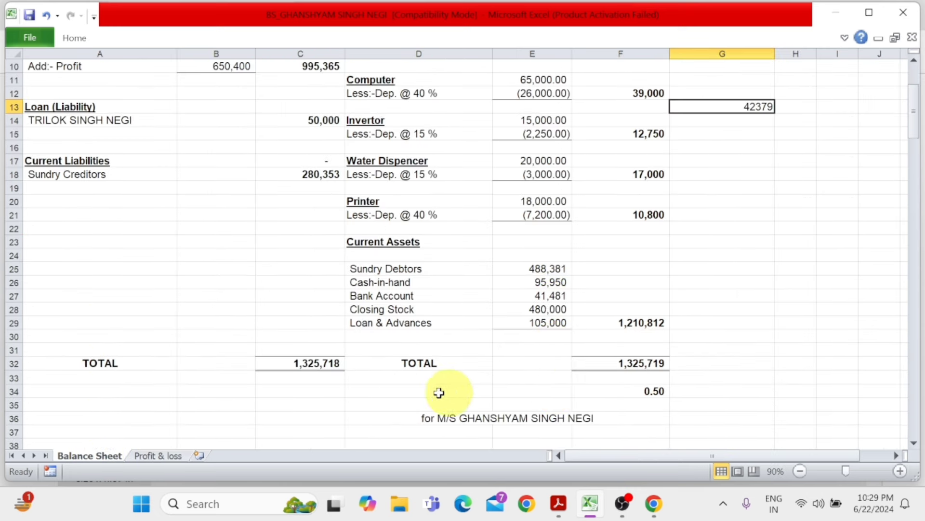
left_click(312, 367)
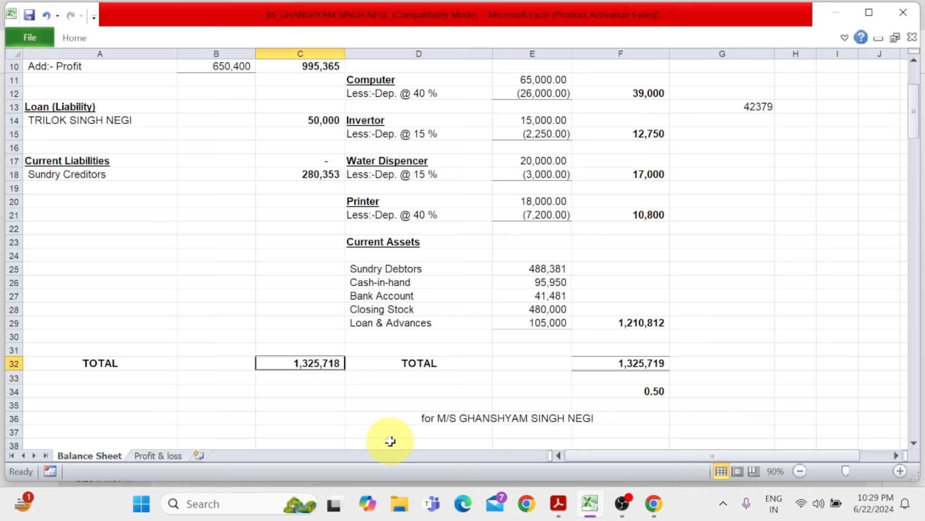
left_click(645, 361)
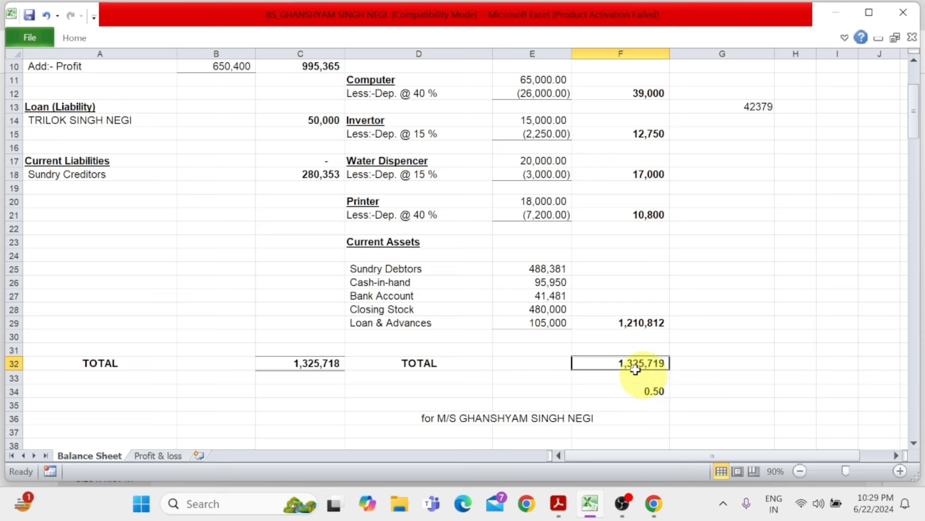
Try adding 0.5 to the Cash-in-hand amount under Current Assets with the formula =95950+0.5
left_click(542, 296)
left_click(544, 284)
key("F2")
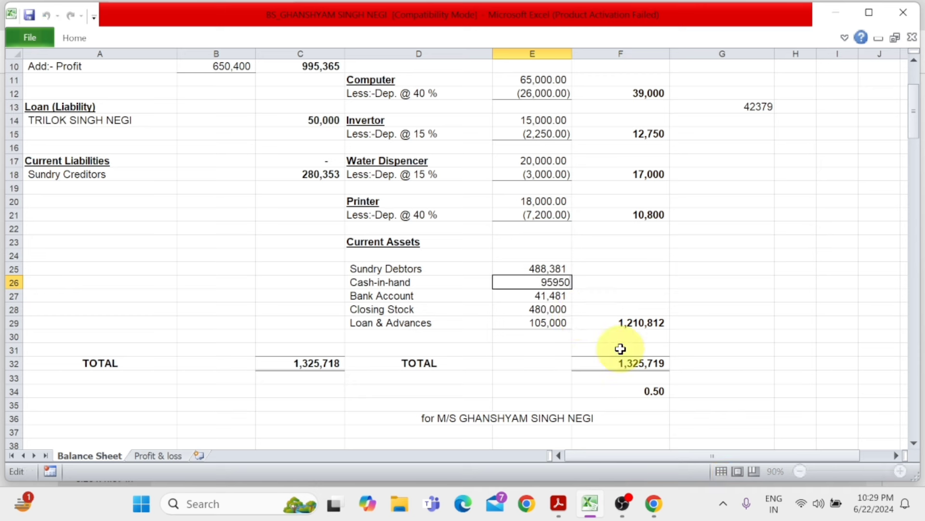
key("Home")
type("=")
type("+0.5")
key("Return")
key("Up")
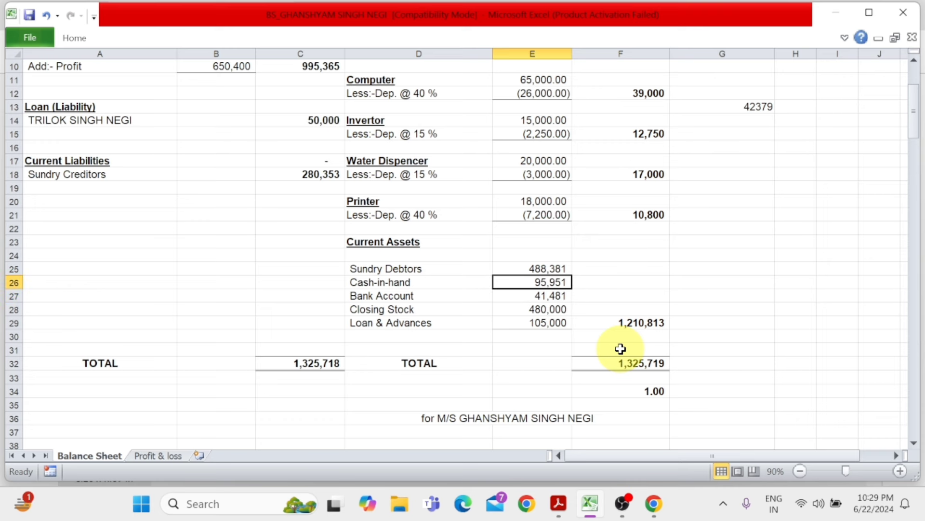
Change the Cash-in-hand formula to =95950-0.5 to remove the rounding difference between the totals, and save the workbook
key("F2")
key("Left")
key("Left")
key("Delete")
key("Delete")
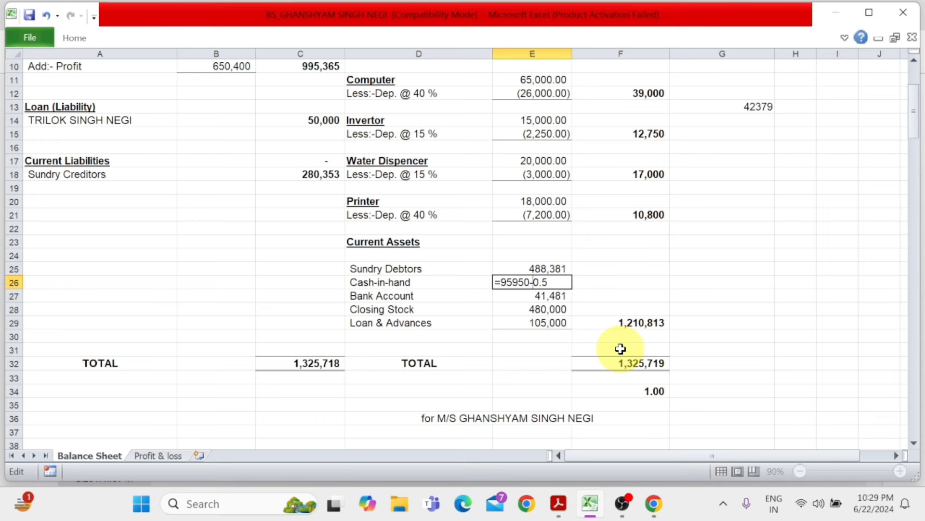
key("Return")
key("ctrl+s")
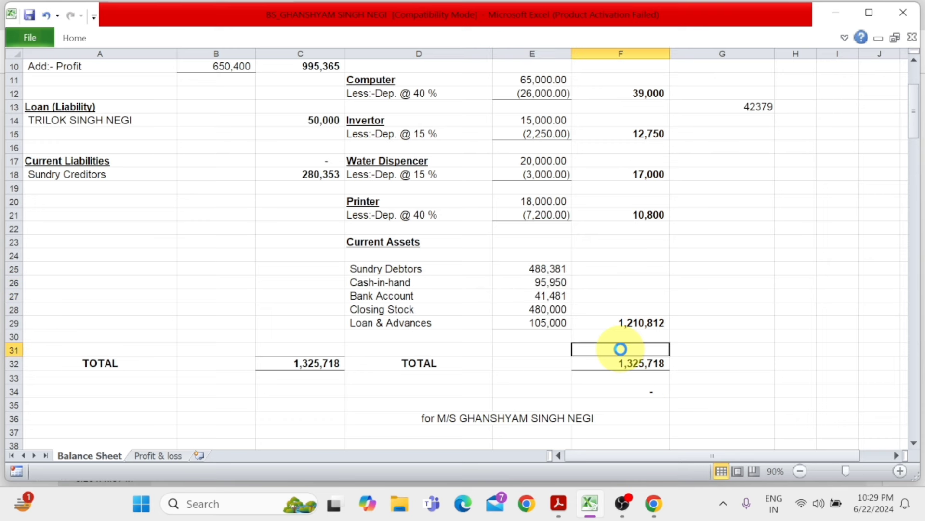
Review the Balance Sheet and the Profit & loss sheet, checking the assets total
scroll(620, 348, "up", 3)
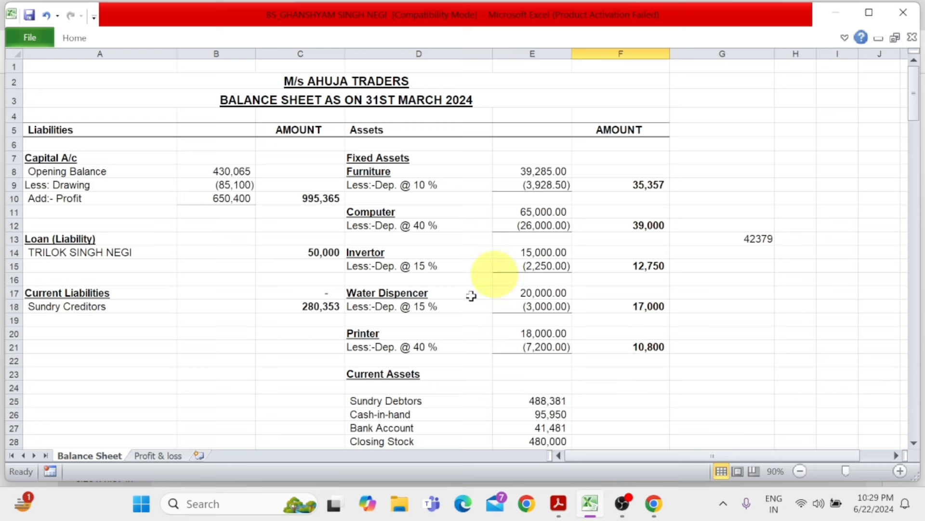
left_click(153, 454)
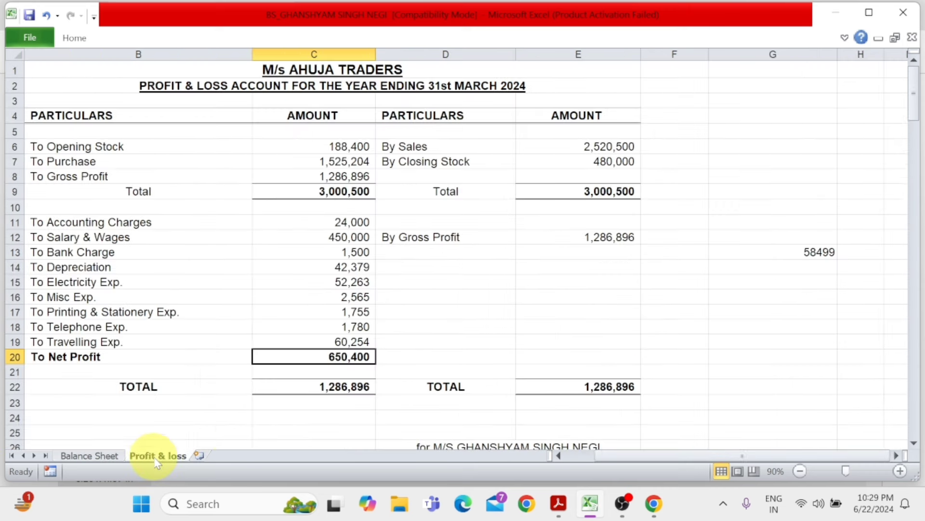
left_click(90, 455)
scroll(559, 366, "down", 2)
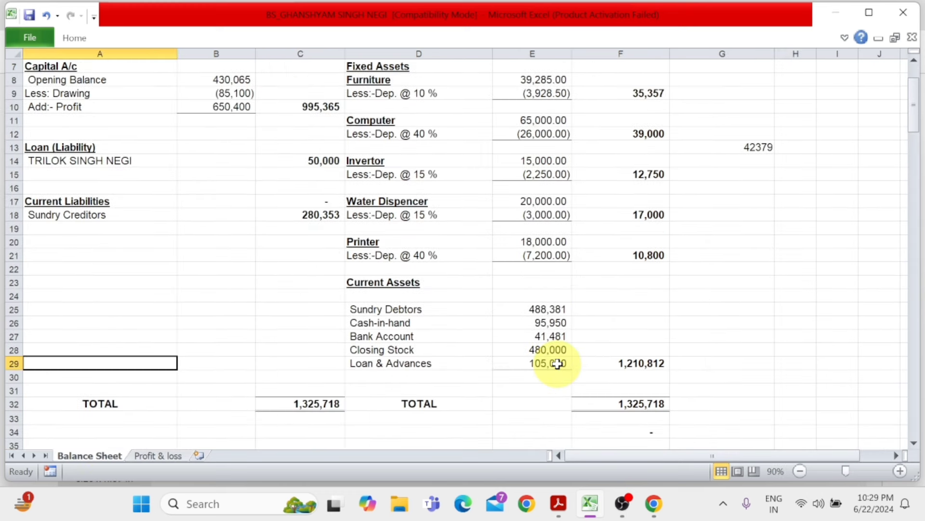
left_click(623, 401)
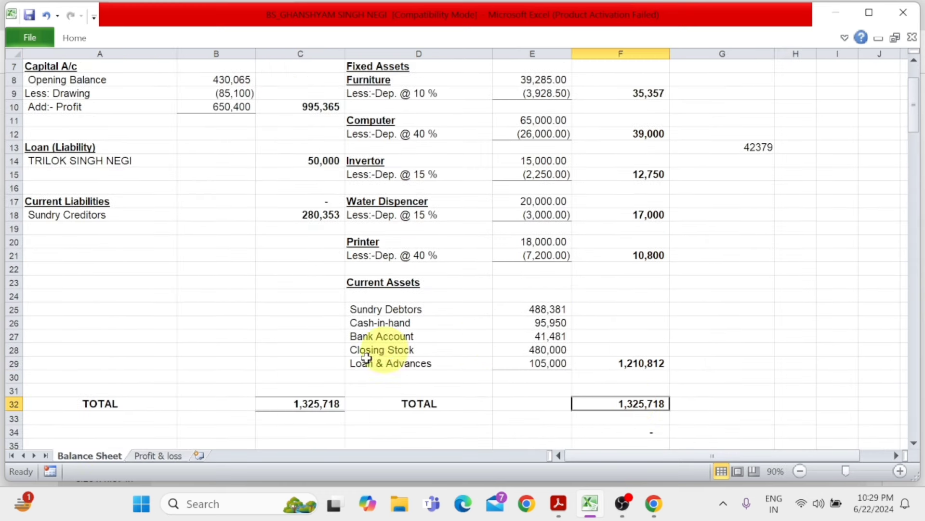
Insert three blank rows above To Electricity Exp. in the Profit & loss sheet
left_click(155, 455)
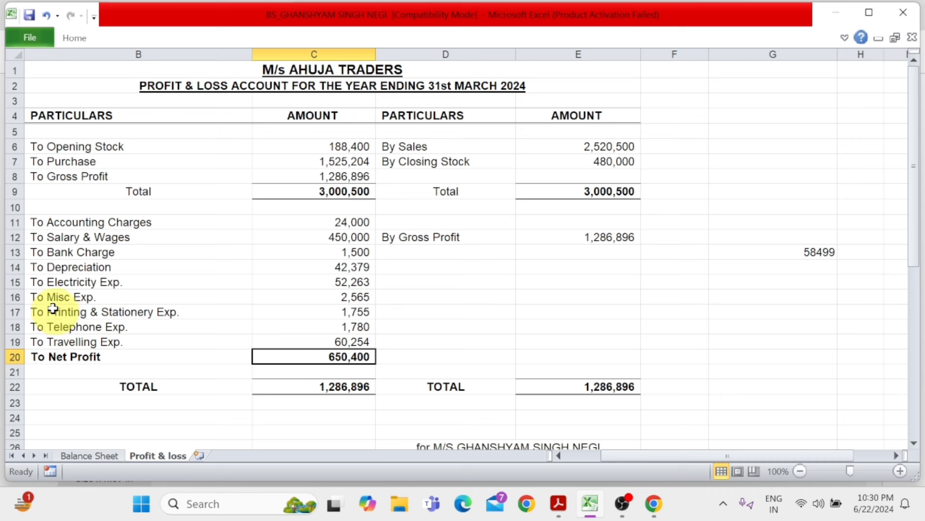
left_click(11, 282)
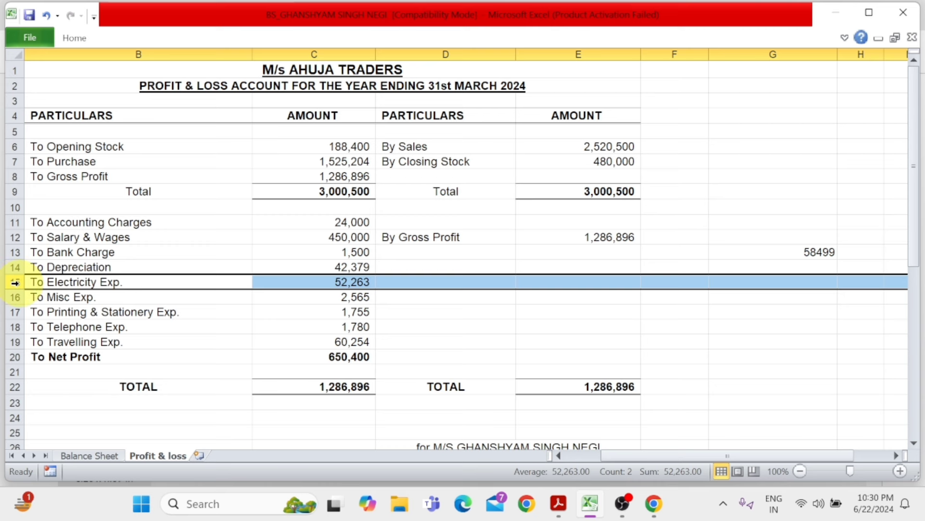
key("ctrl+shift+plus")
key("ctrl+shift+plus")
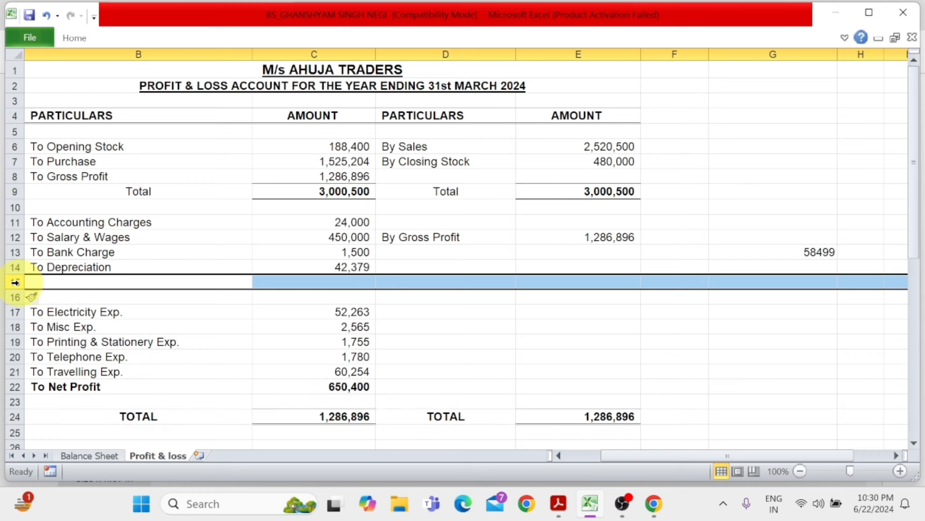
key("ctrl+shift+plus")
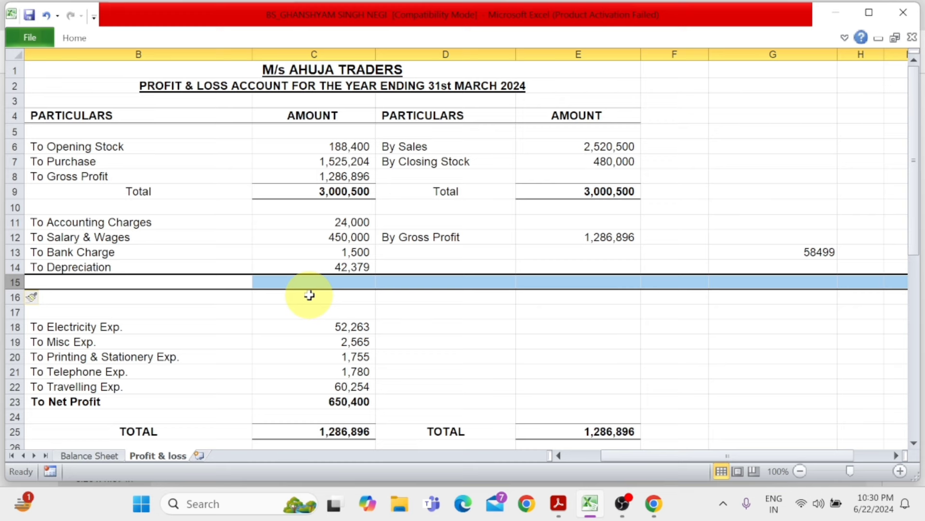
Delete the blank rows between To Depreciation and To Electricity Exp. in the Profit & loss sheet
key("ctrl+minus")
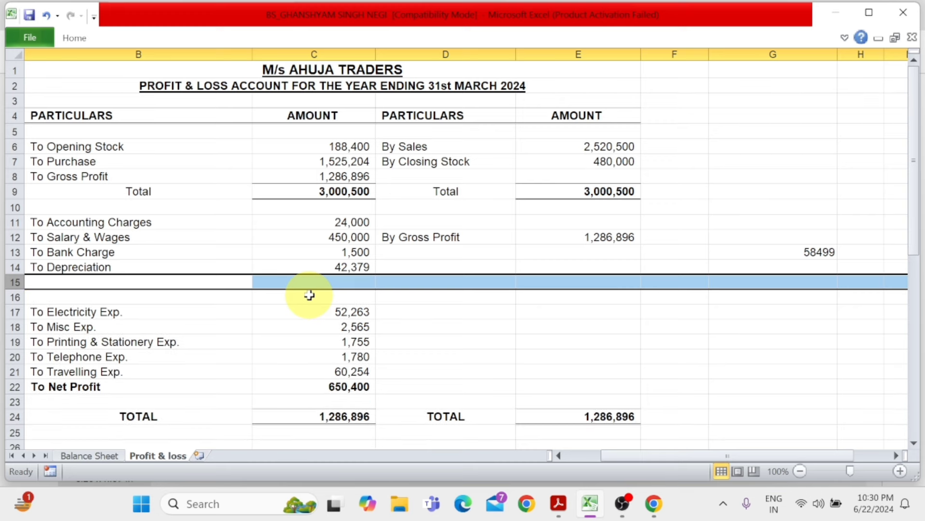
key("ctrl+plus")
key("ctrl+minus")
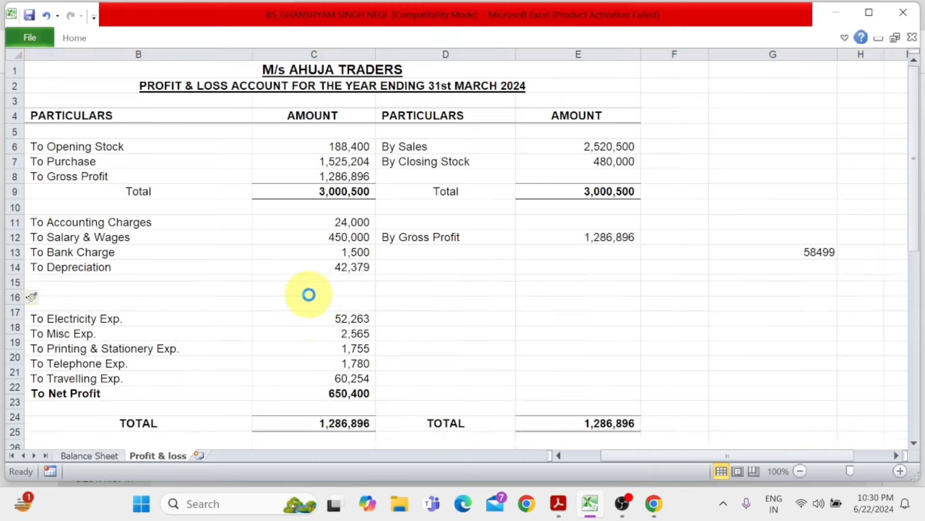
key("ctrl+minus")
key("ctrl+minus")
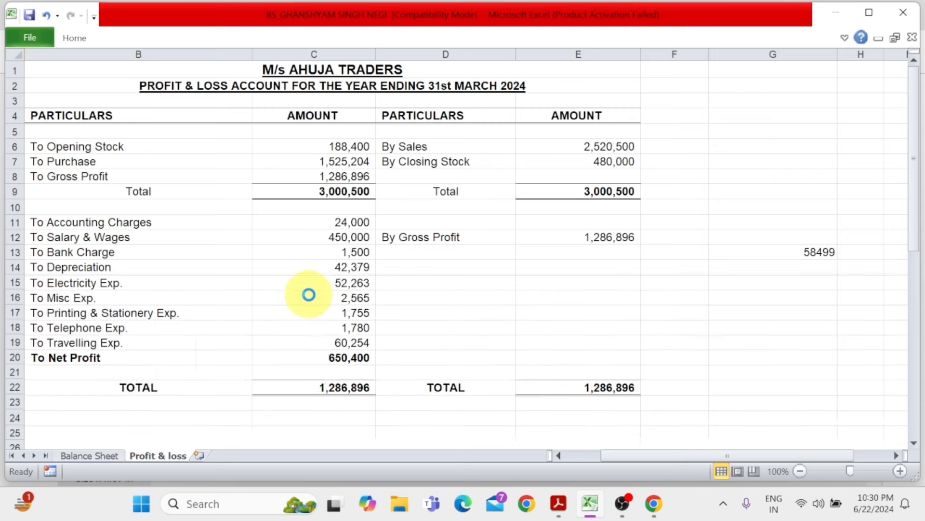
Insert seven blank rows at row 22 of the Balance Sheet, between Printer and Current Assets
left_click(111, 450)
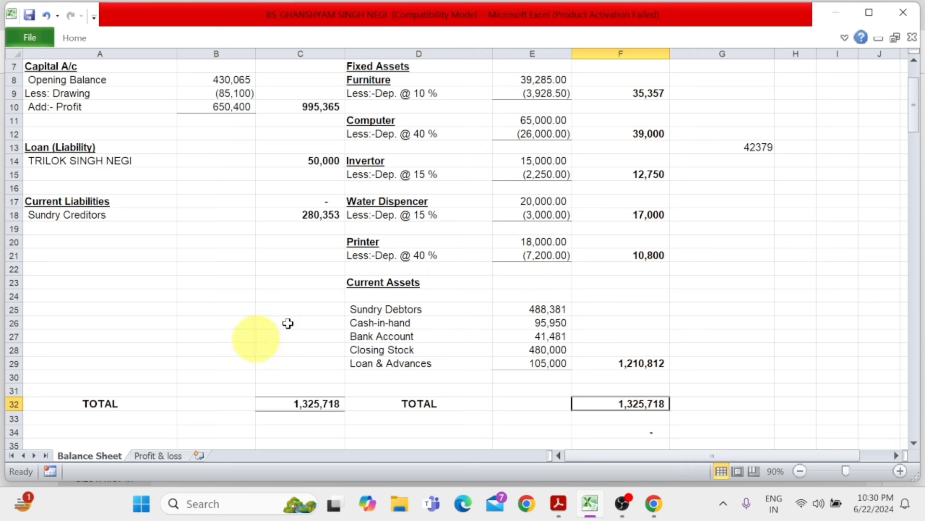
left_click(6, 296)
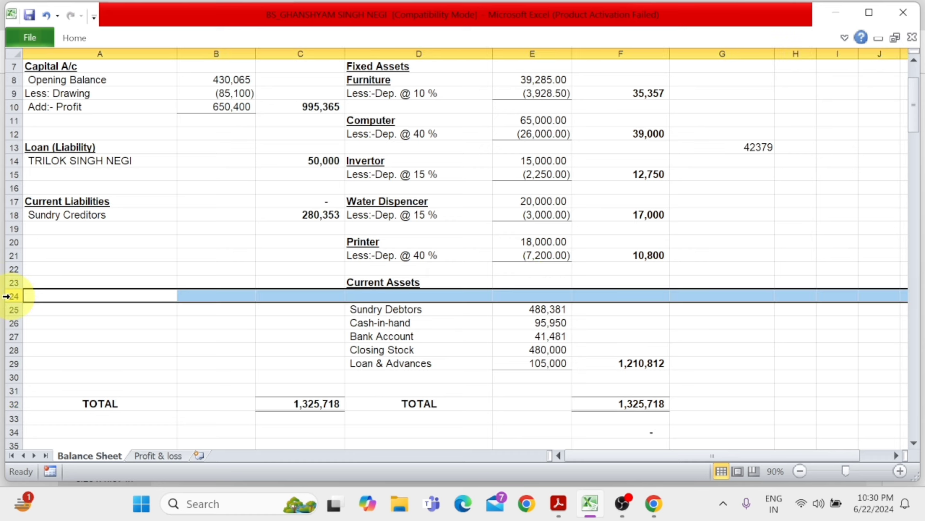
left_click(8, 270)
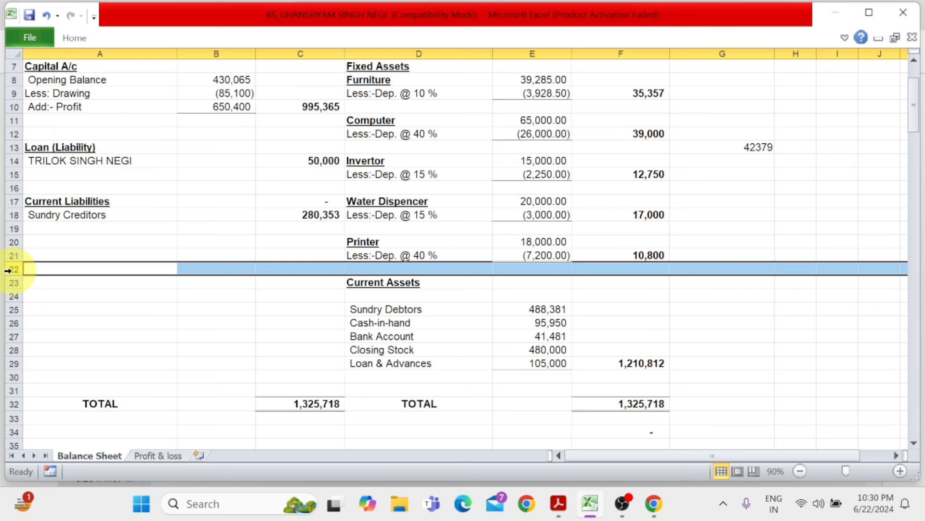
key("ctrl+shift+plus")
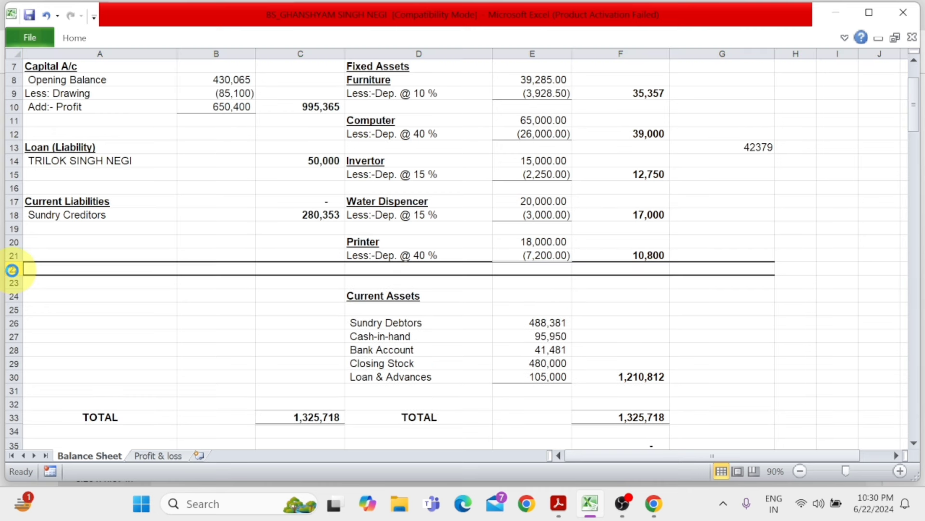
key("ctrl+shift+plus")
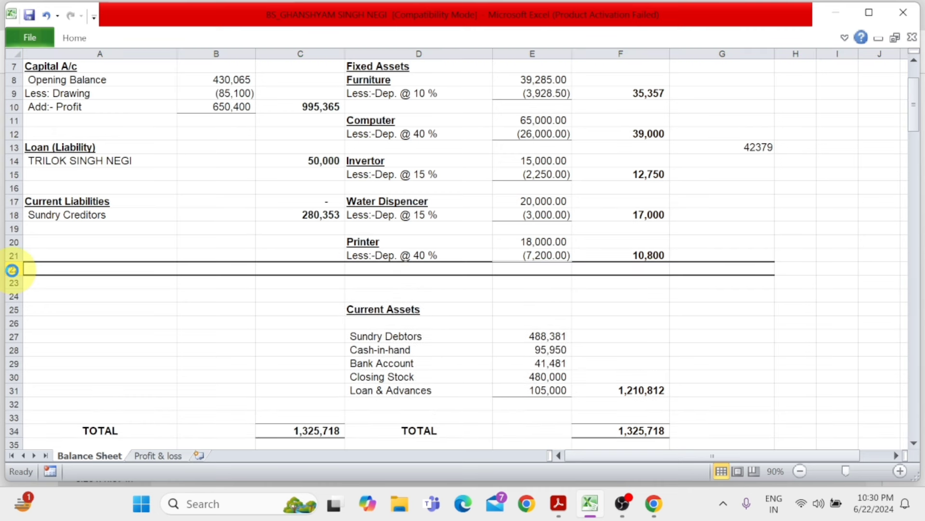
key("ctrl+shift+plus")
key("ctrl+shift+plus")
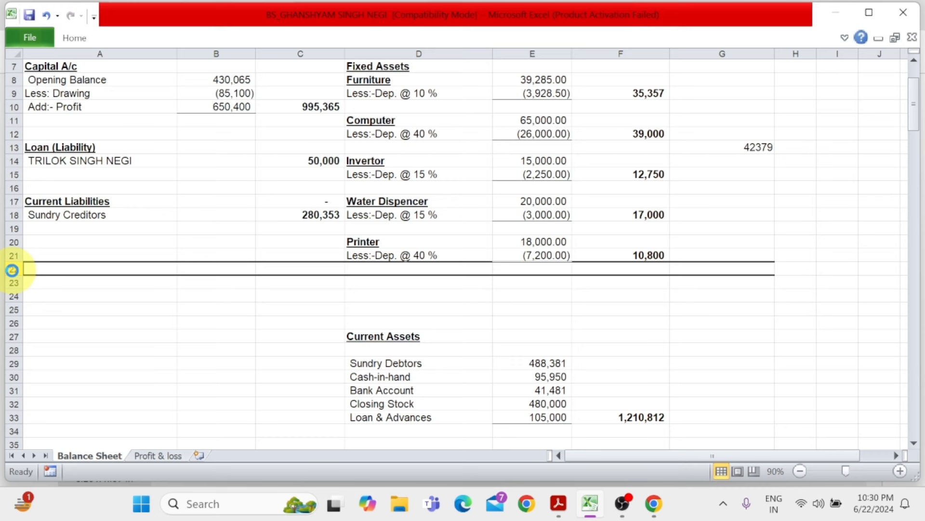
key("ctrl+shift+plus")
key("ctrl+shift+plus")
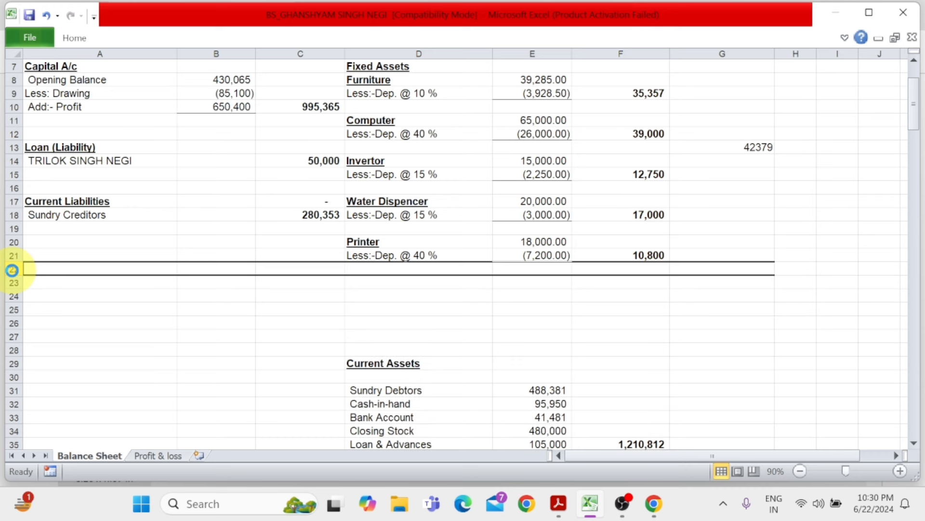
key("ctrl+shift+plus")
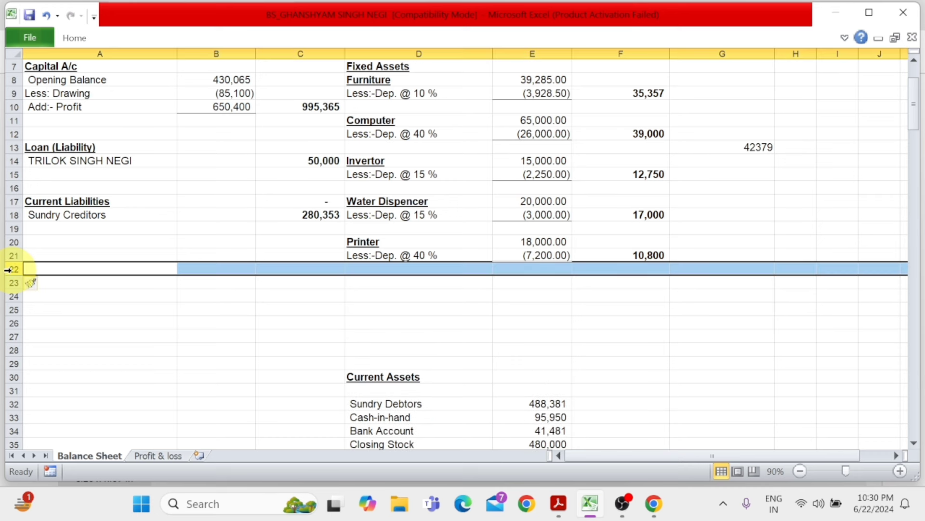
Delete the extra blank rows between Printer and Current Assets in the Balance Sheet
key("ctrl+shift+plus")
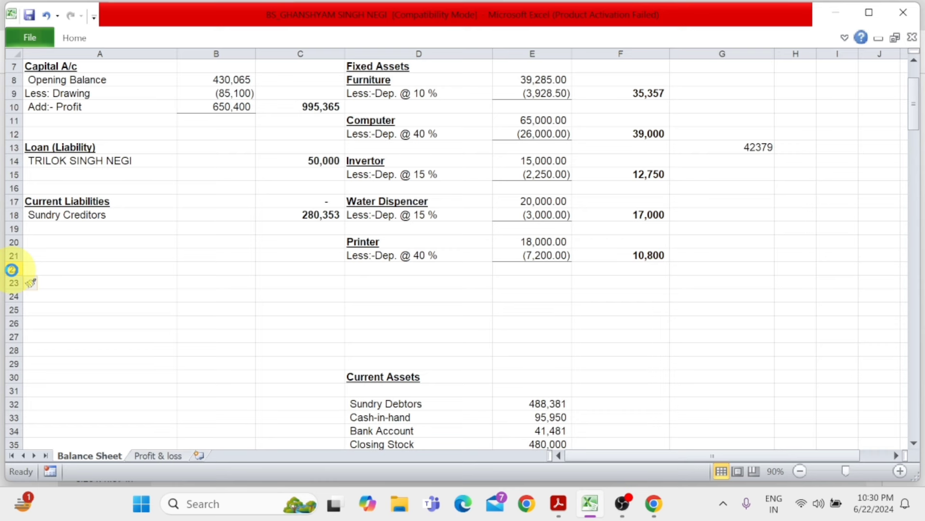
key("ctrl+minus")
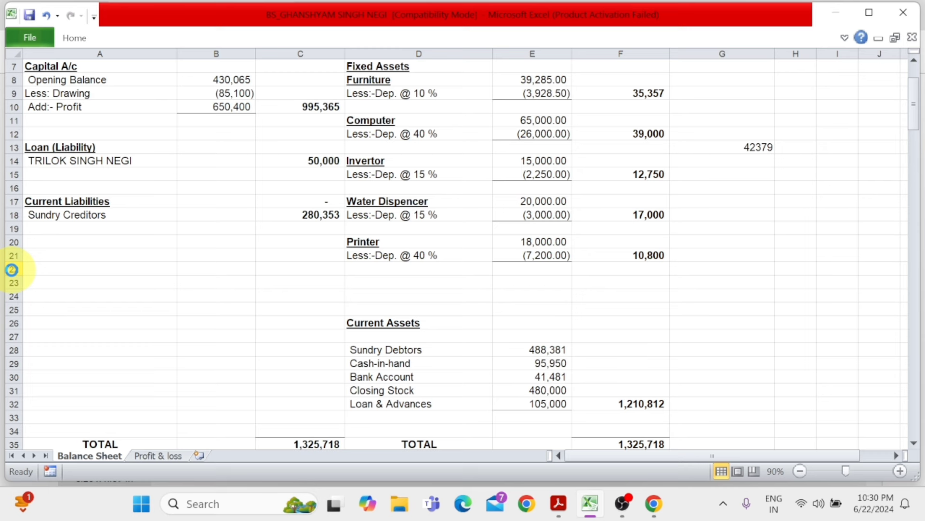
left_click(11, 270)
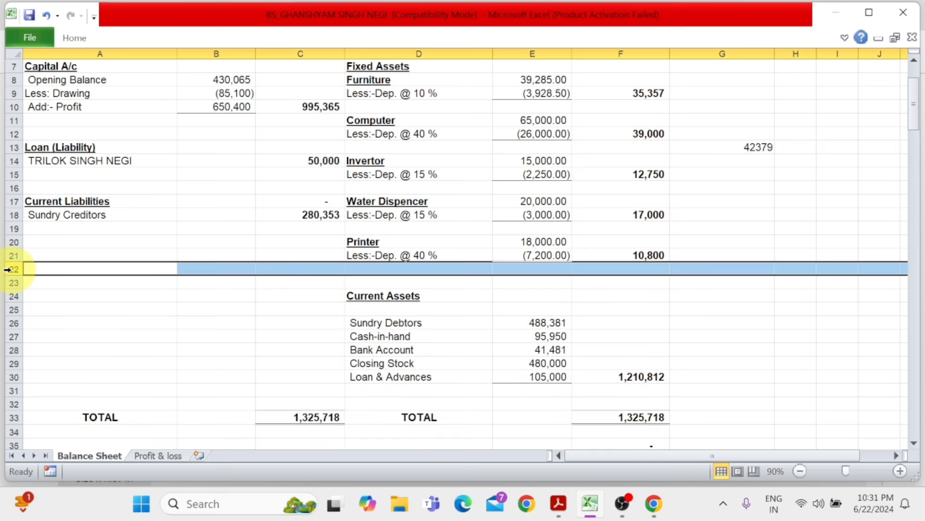